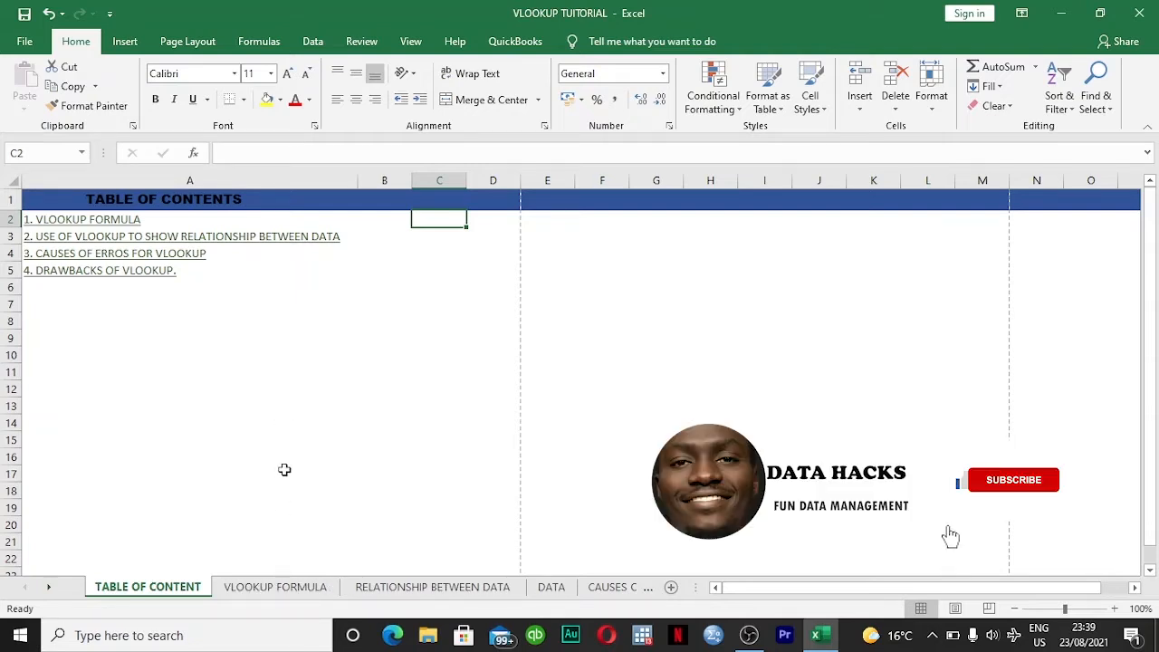
- On the VLOOKUP FORMULA sheet, begin a VLOOKUP in B15 with A15 as lookup value and absolute range $A$6:$D$12 as table array
{"action": "left_click", "coordinate": [299, 589]}
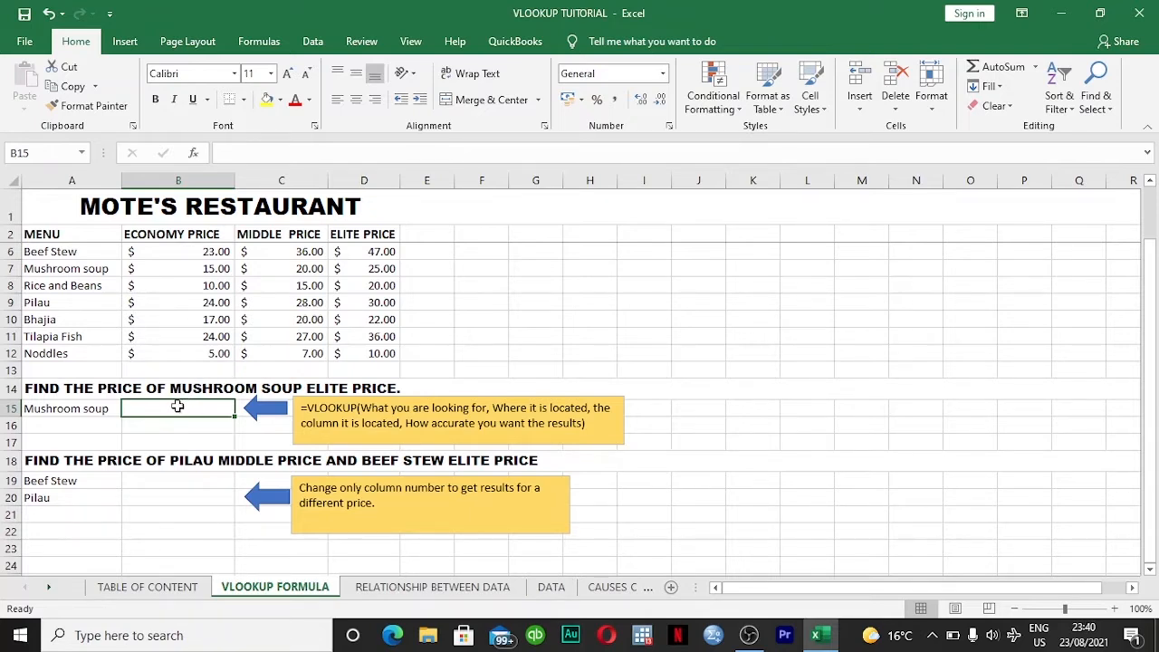
{"action": "type", "text": "=v"}
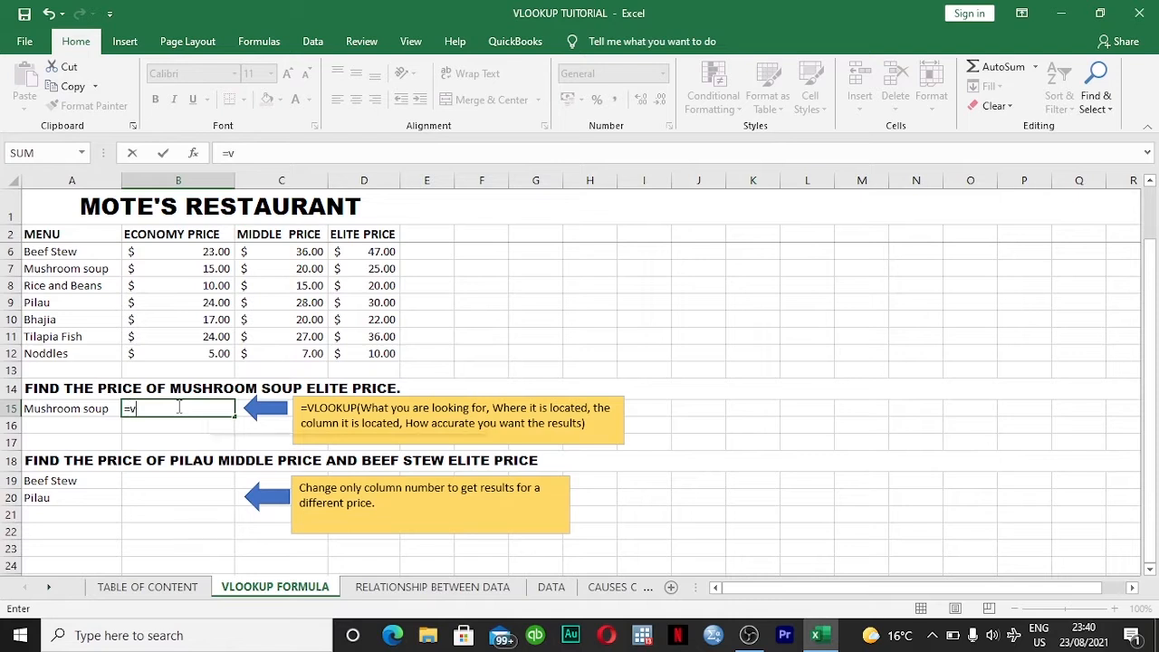
{"action": "type", "text": "l"}
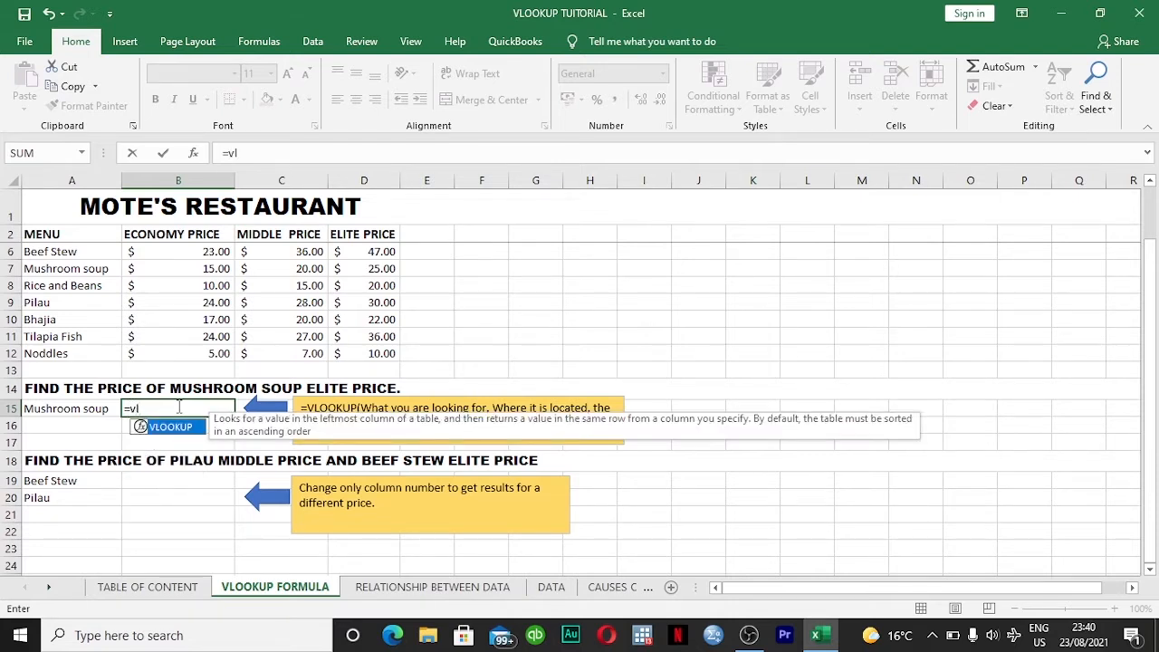
{"action": "key", "text": "Tab"}
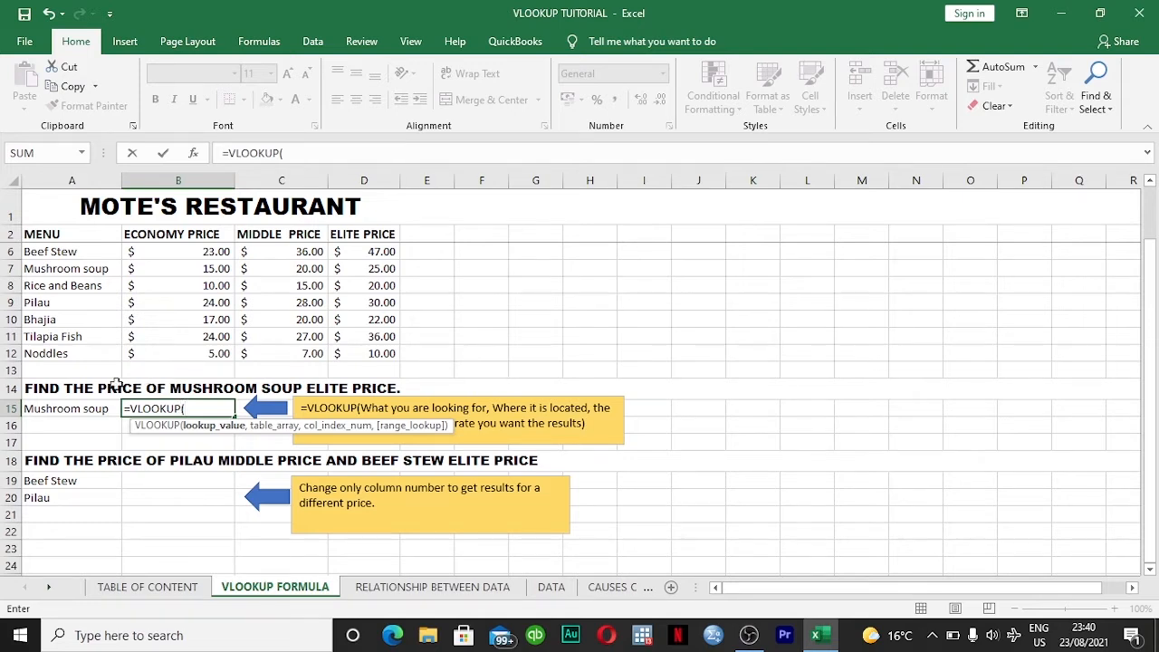
{"action": "left_click", "coordinate": [69, 409]}
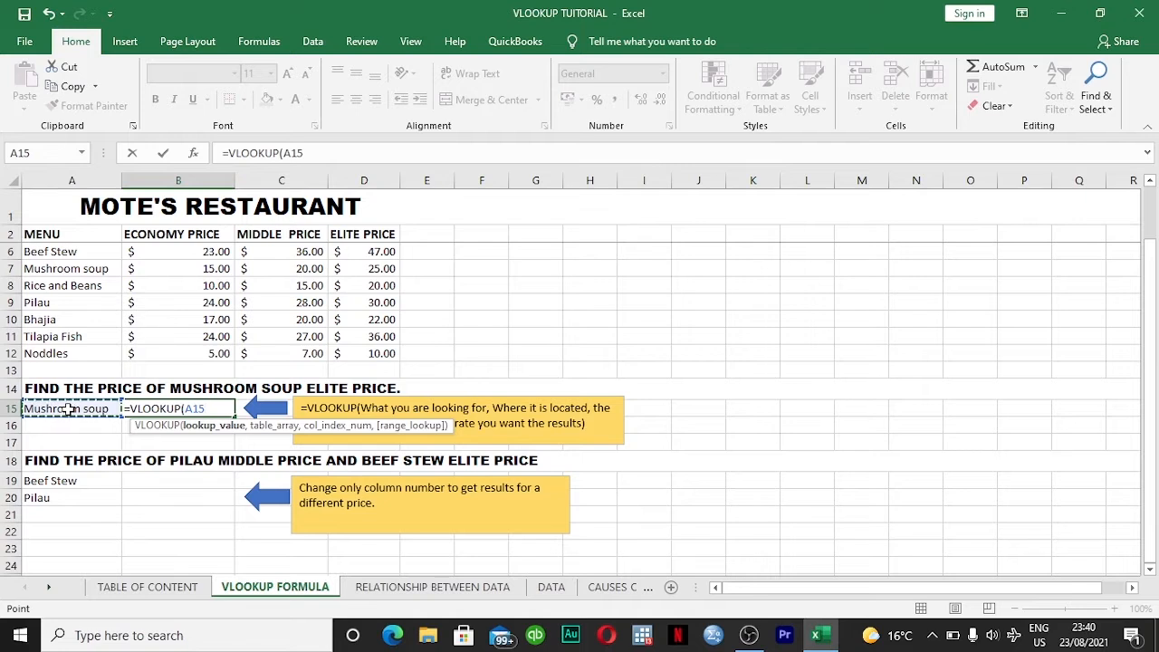
{"action": "type", "text": ","}
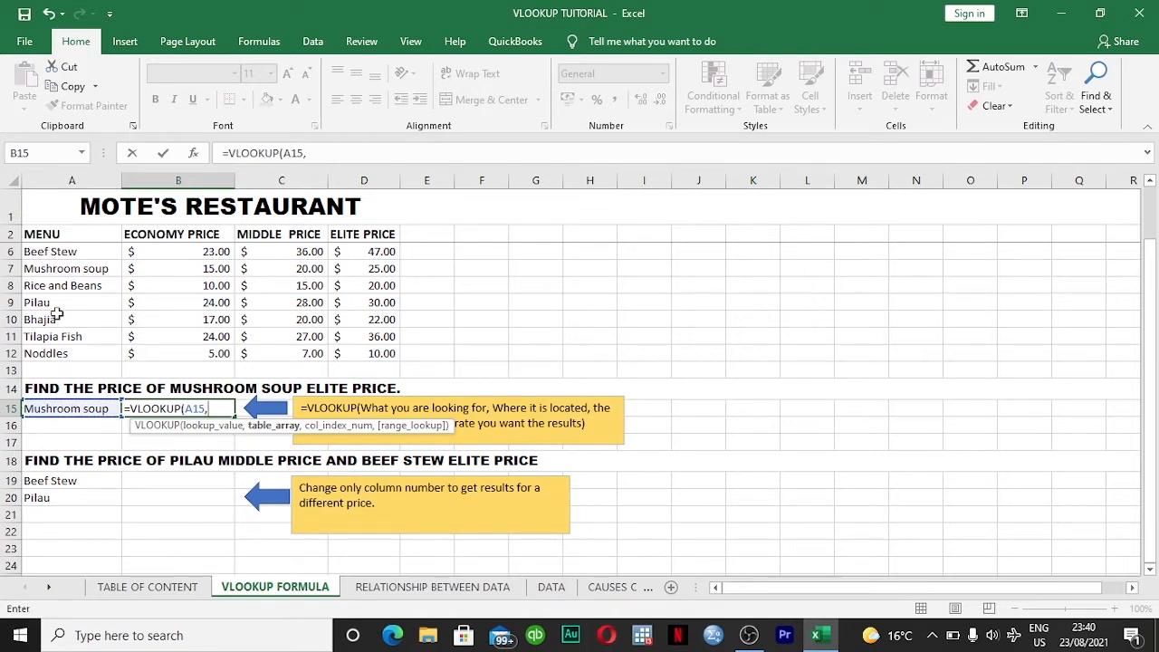
{"action": "left_click", "coordinate": [39, 251]}
{"action": "left_click_drag", "start_coordinate": [116, 258], "coordinate": [363, 353]}
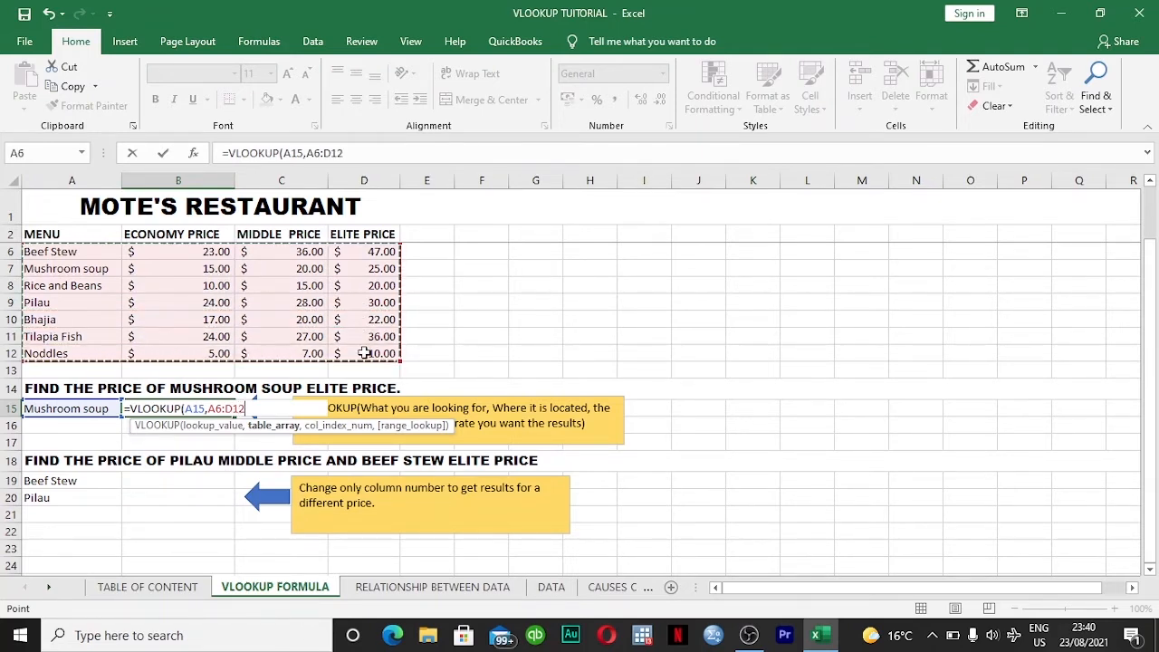
{"action": "key", "text": "F4"}
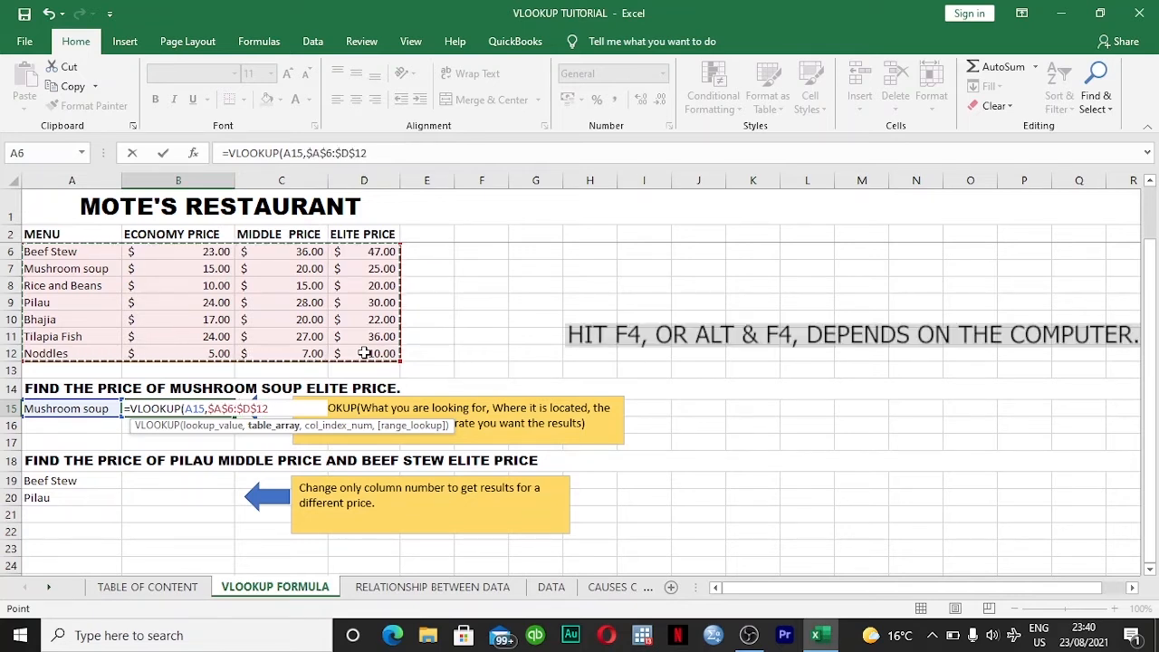
{"action": "type", "text": ","}
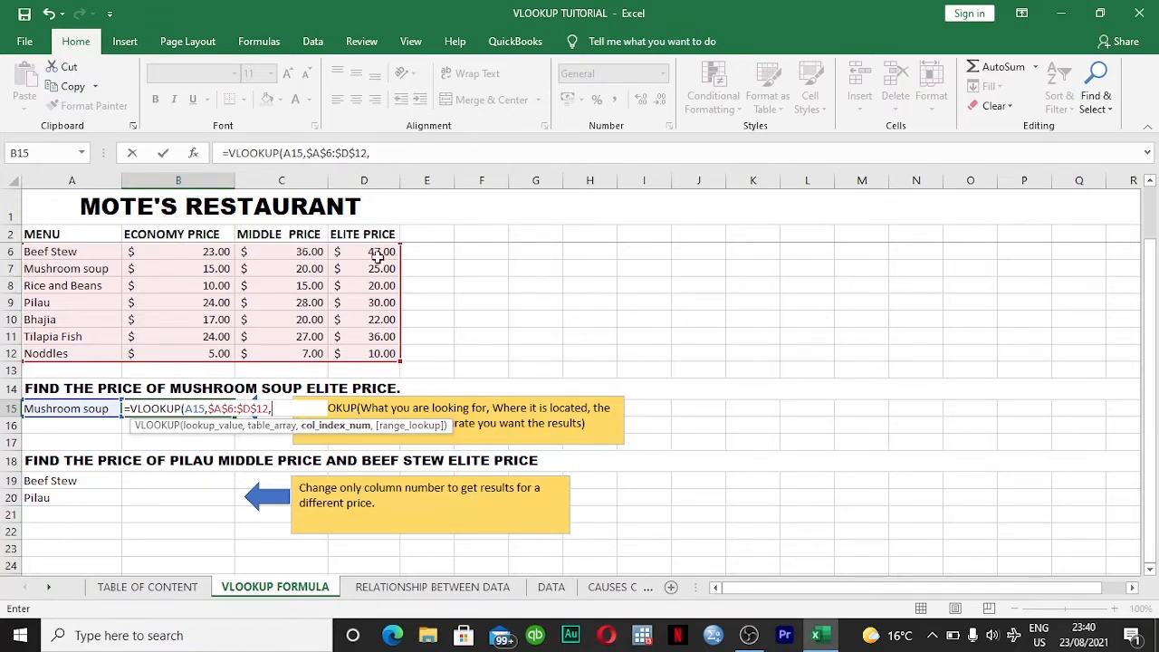
- Complete the mushroom soup formula in B15 with column index 4 and an exact match (FALSE)
{"action": "type", "text": ","}
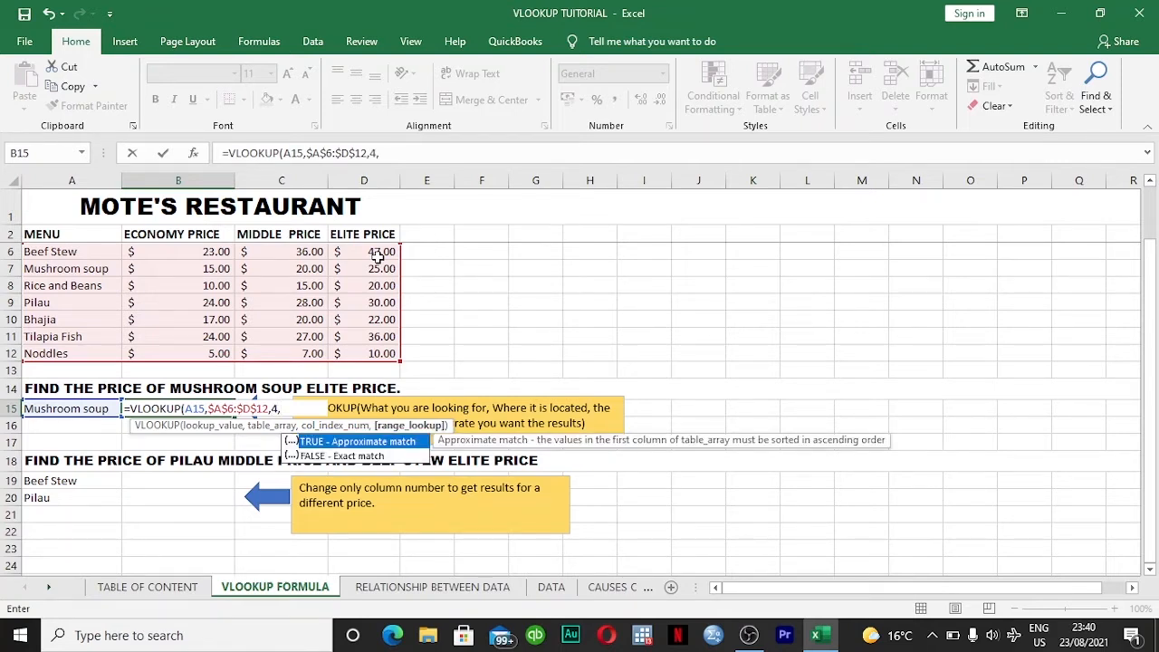
{"action": "key", "text": "Down"}
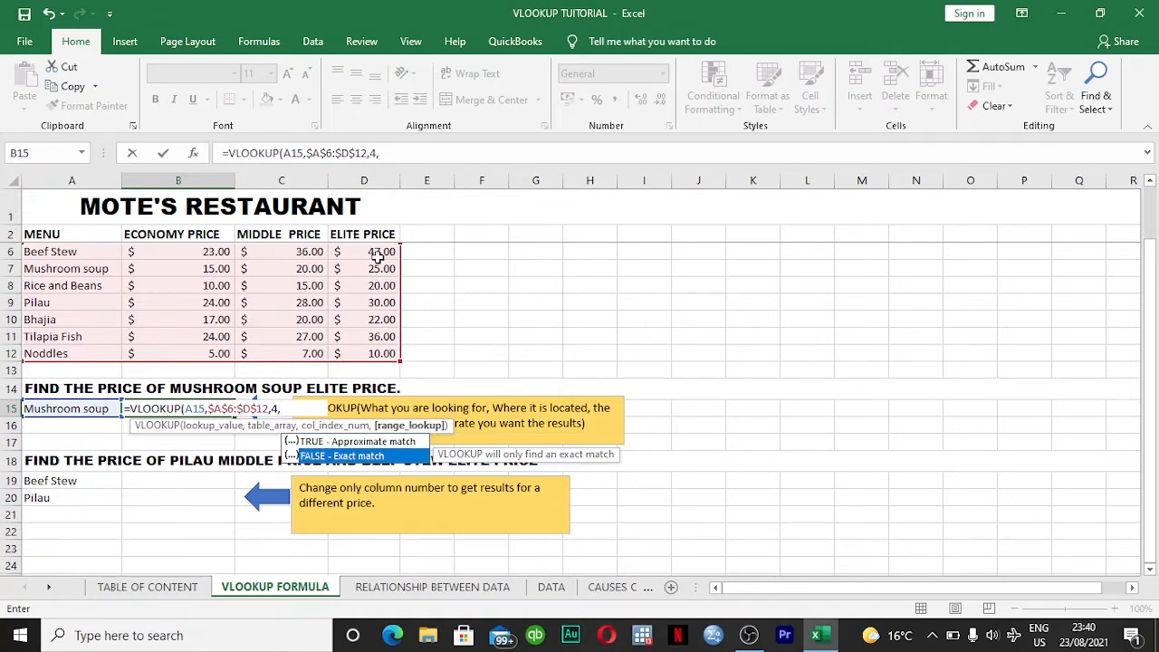
{"action": "key", "text": "Tab"}
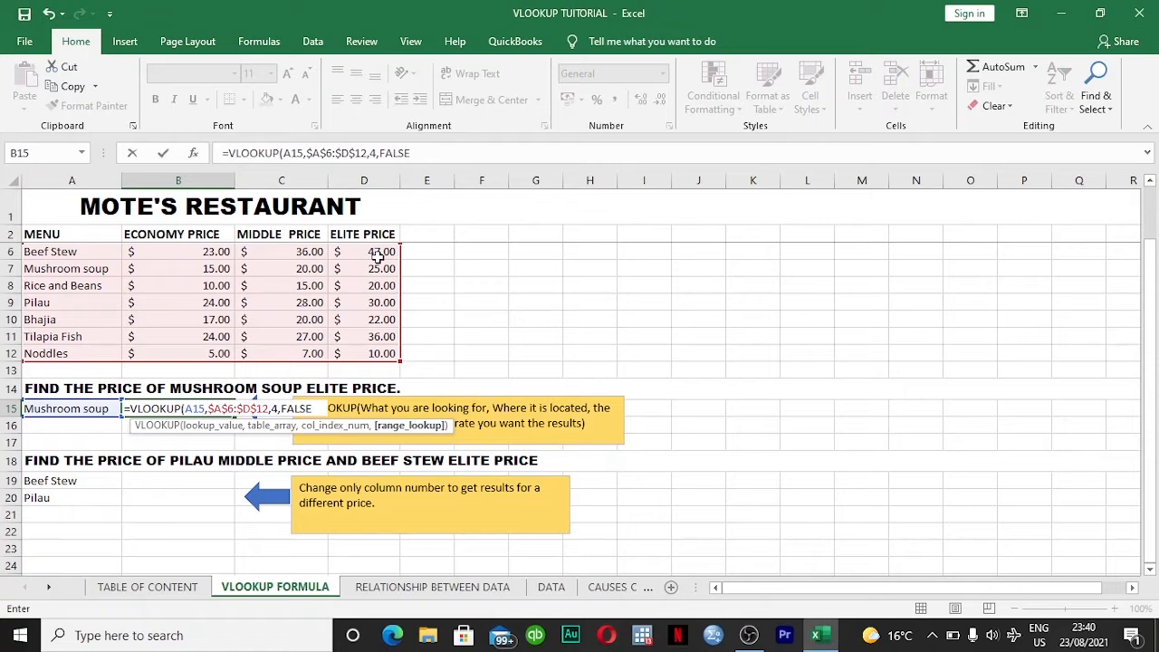
{"action": "type", "text": ")"}
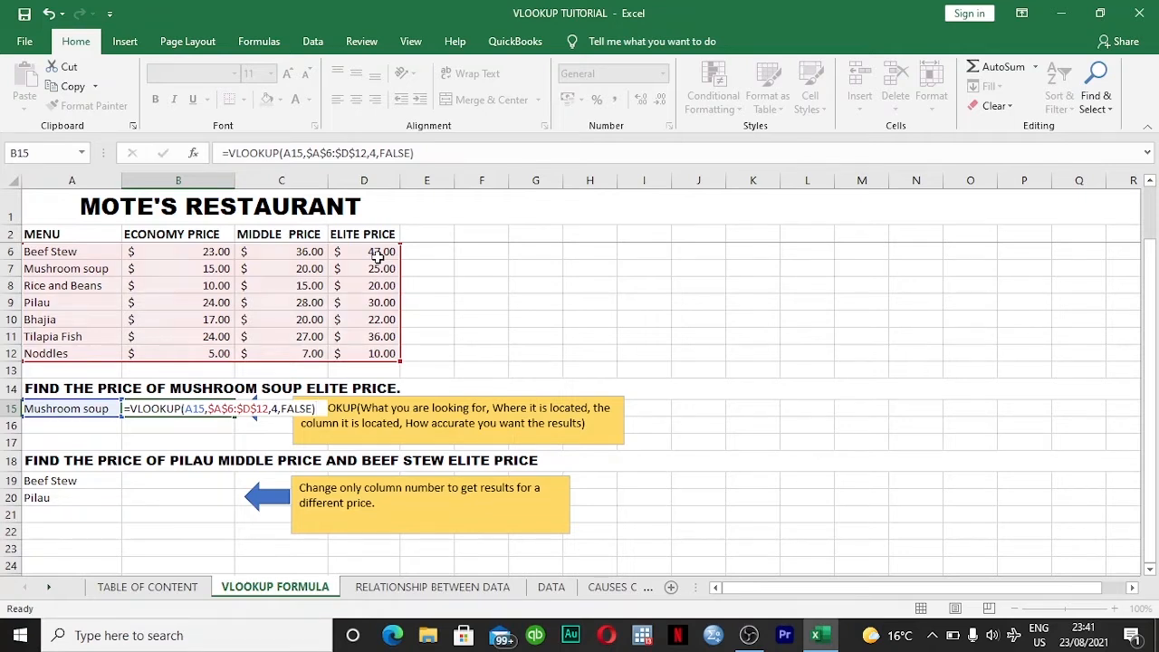
{"action": "key", "text": "Return"}
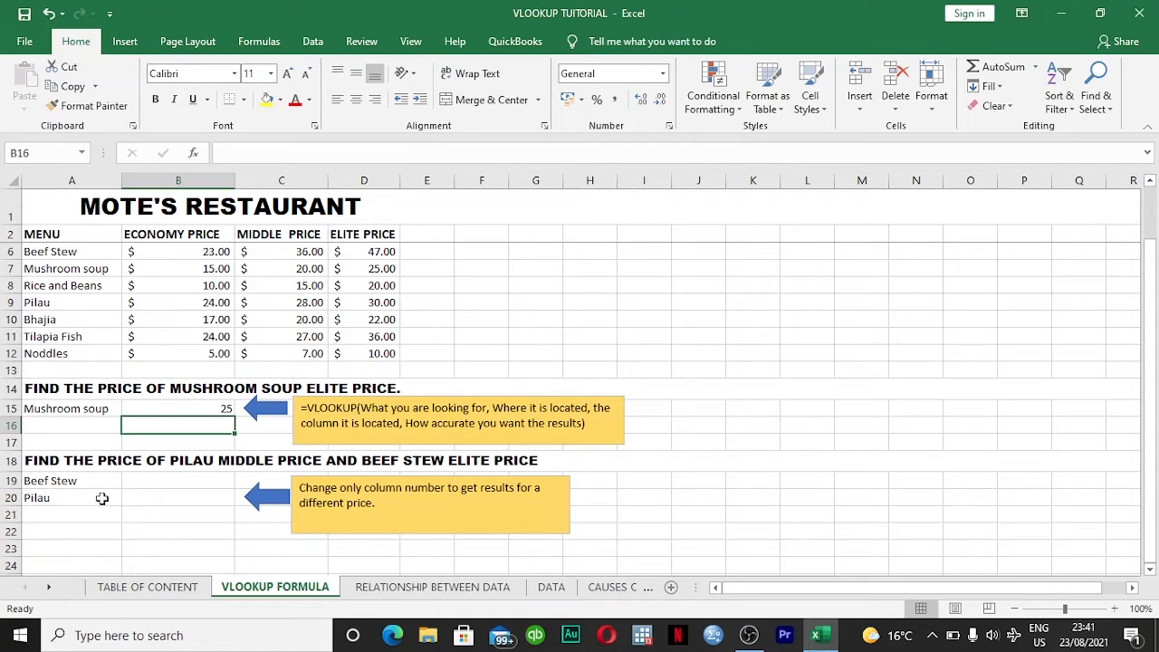
- Begin a VLOOKUP in B19 with A19 as lookup value and the full menu table $A$3:$D$12 as absolute table array
{"action": "left_click", "coordinate": [171, 482]}
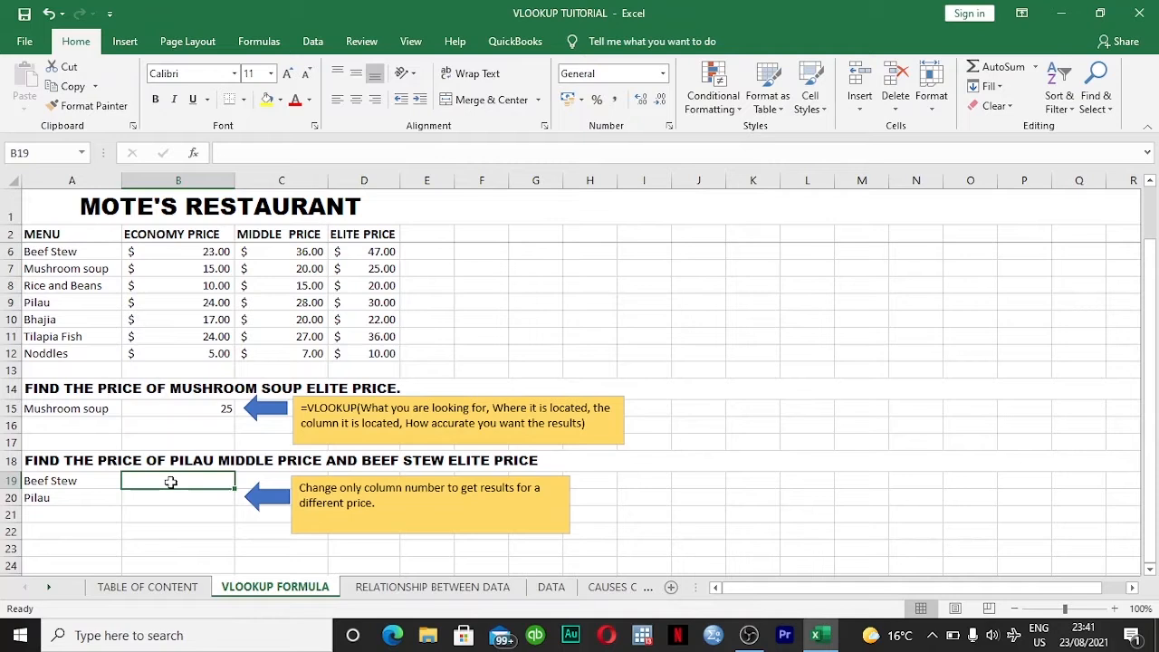
{"action": "type", "text": "=vl"}
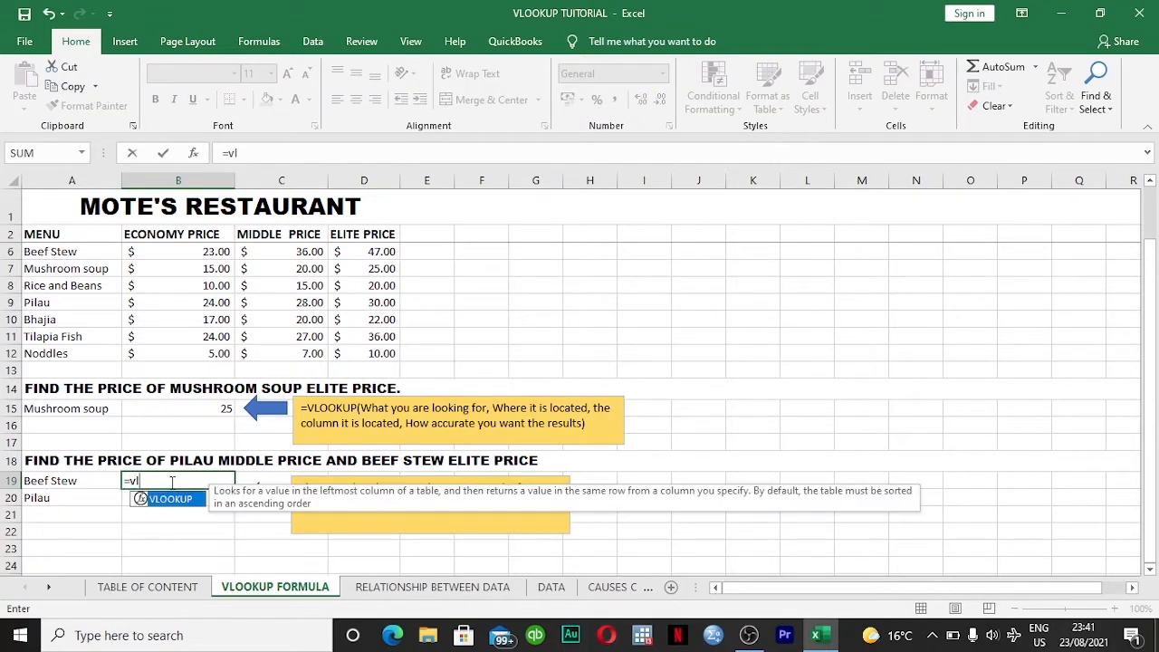
{"action": "key", "text": "Tab"}
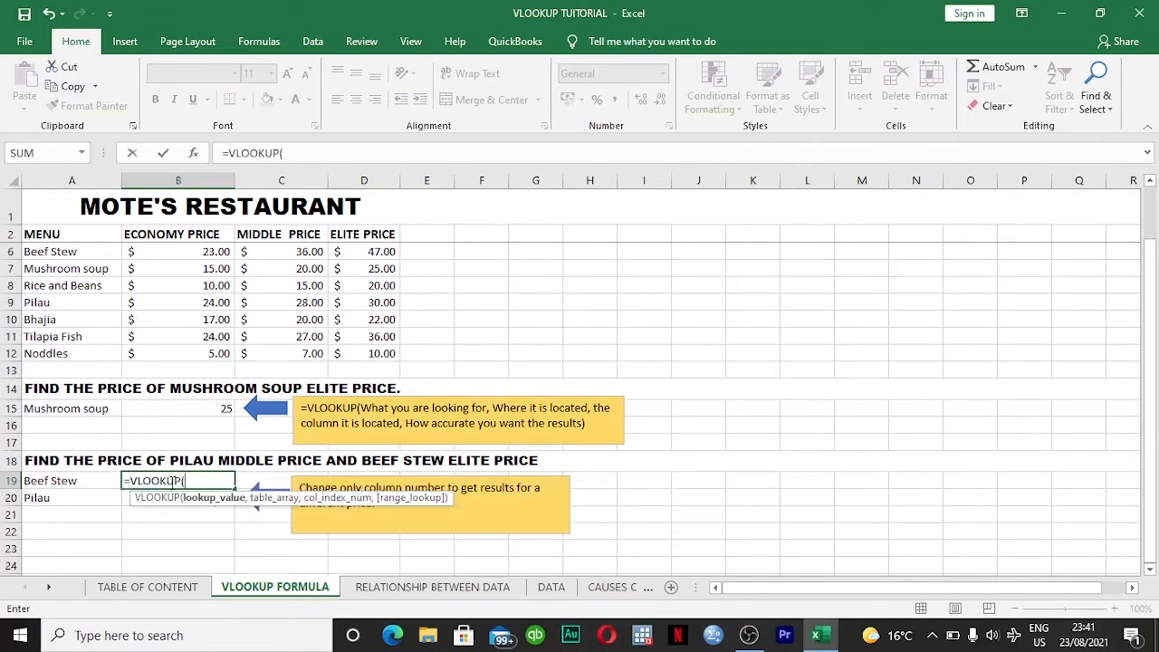
{"action": "left_click", "coordinate": [62, 481]}
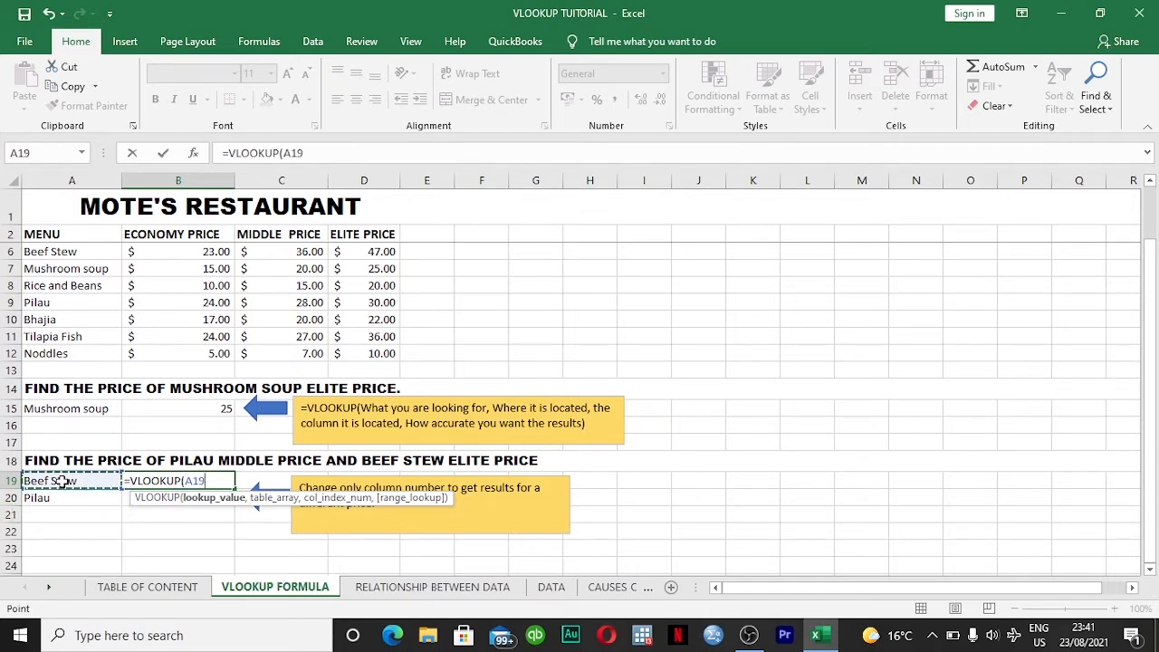
{"action": "type", "text": ","}
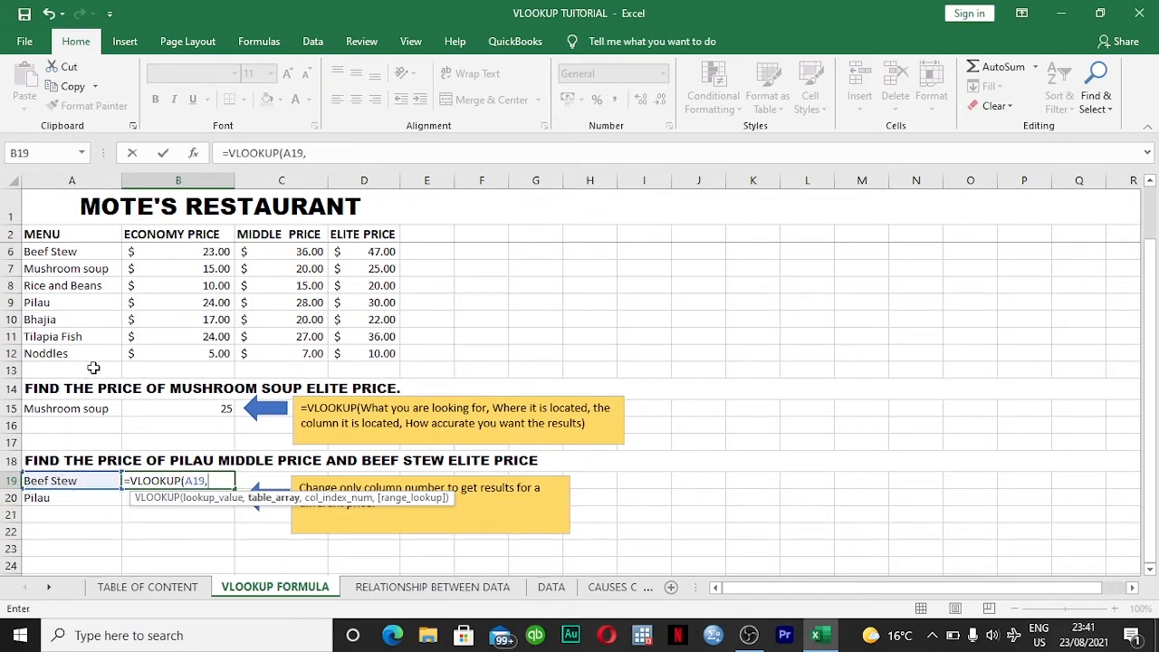
{"action": "scroll", "coordinate": [94, 367], "scroll_direction": "up", "scroll_amount": 1}
{"action": "left_click_drag", "start_coordinate": [70, 252], "coordinate": [365, 404]}
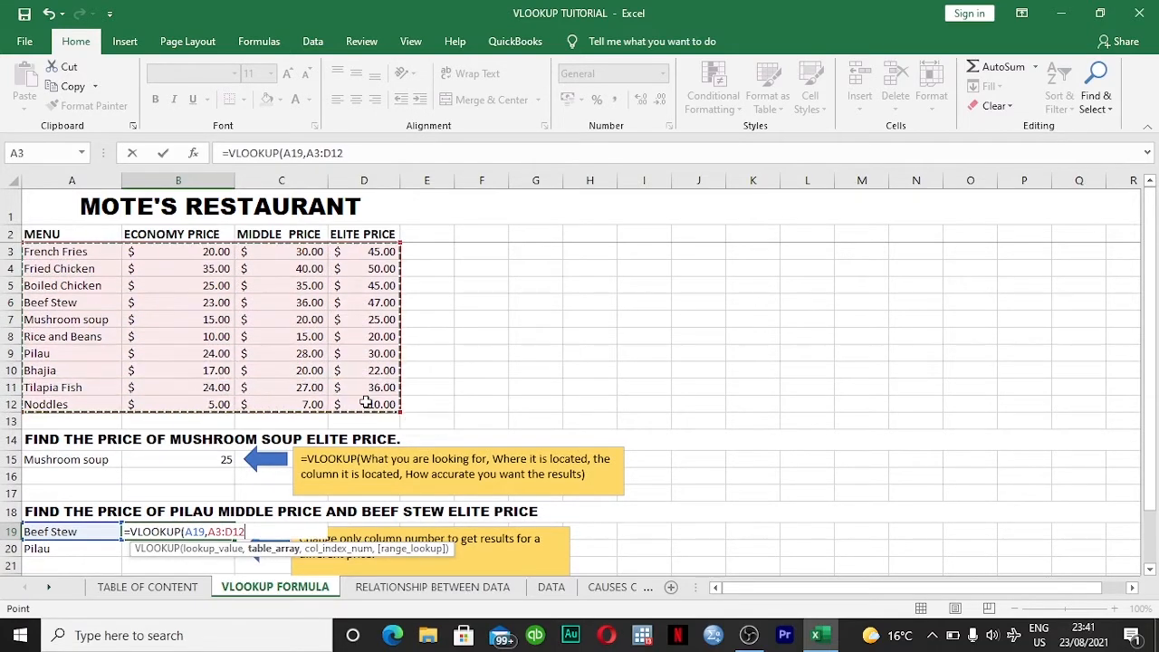
{"action": "key", "text": "F4"}
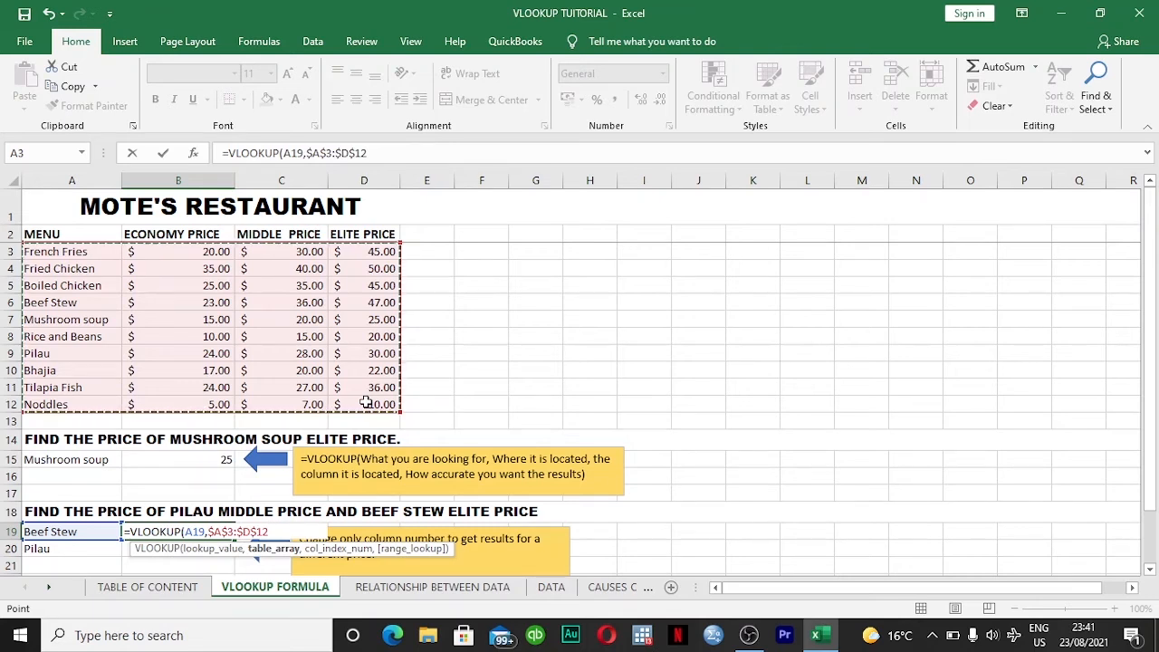
- Complete the Beef Stew formula in B19 with column index 4 and an exact match (FALSE)
{"action": "type", "text": ",4"}
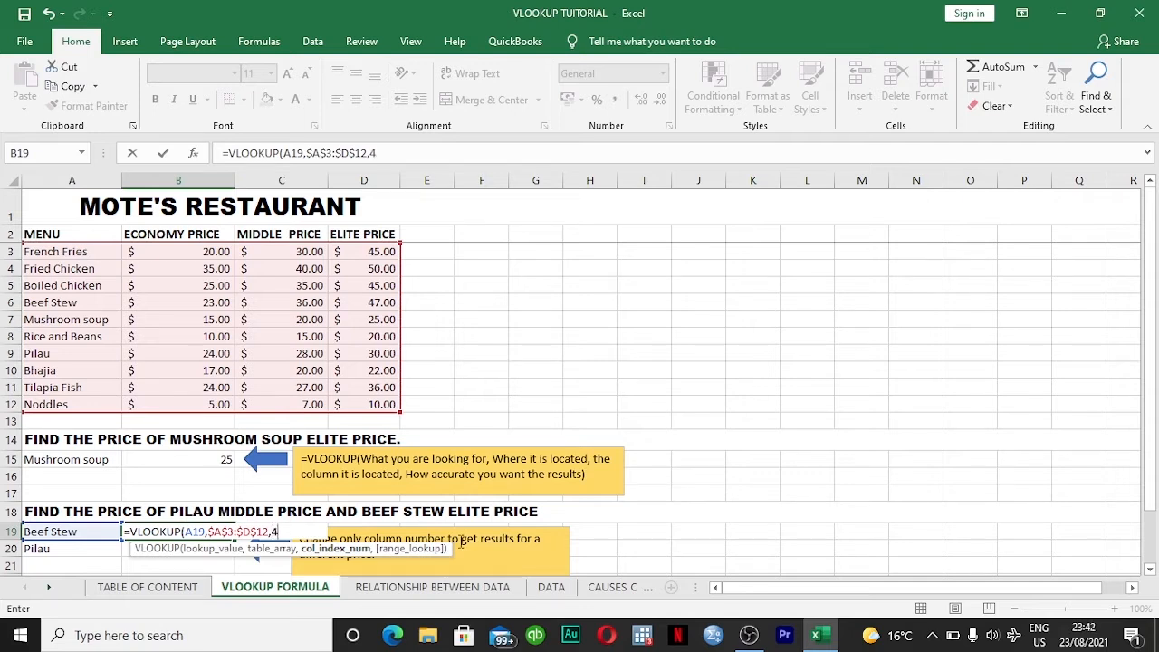
{"action": "type", "text": ","}
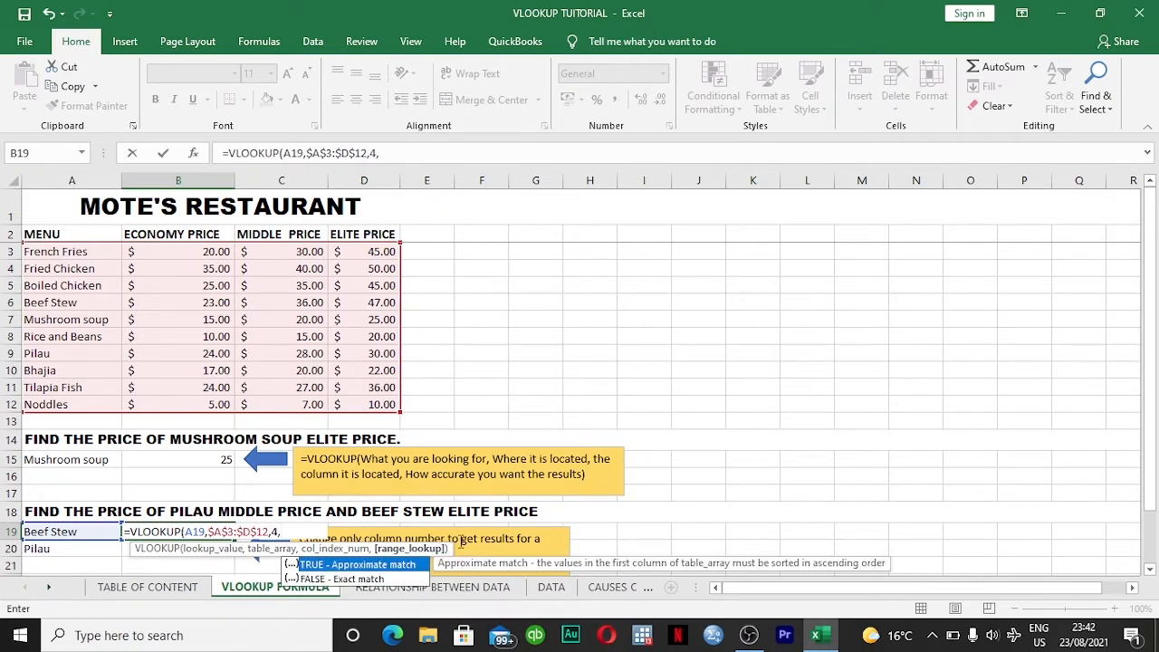
{"action": "key", "text": "Down"}
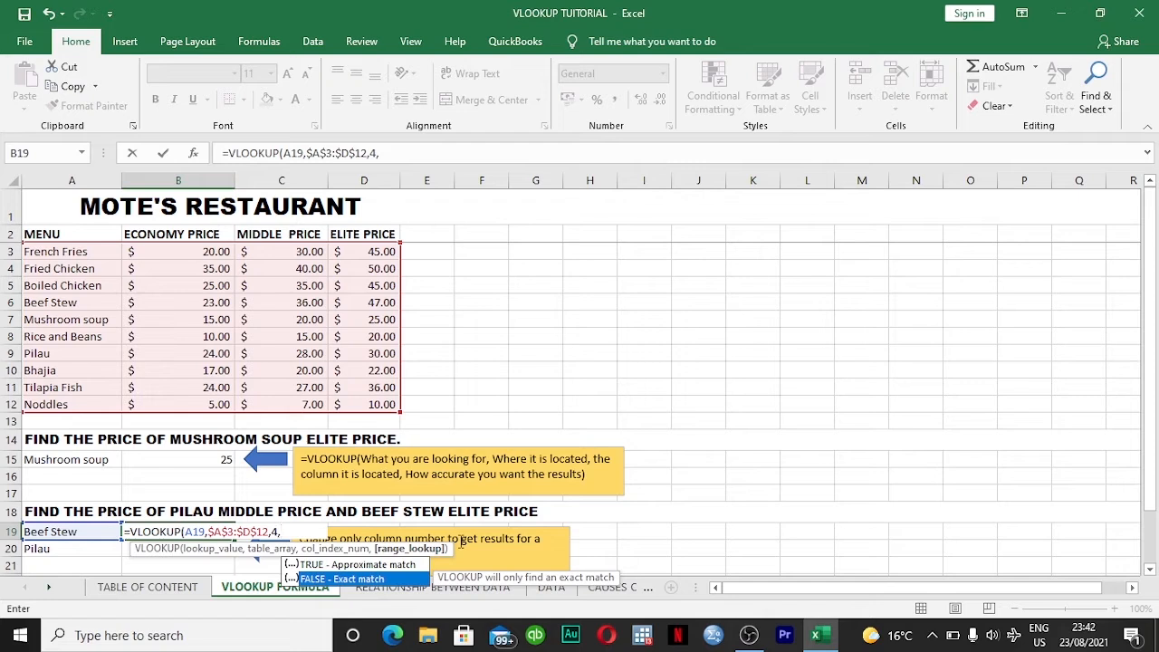
{"action": "key", "text": "Tab"}
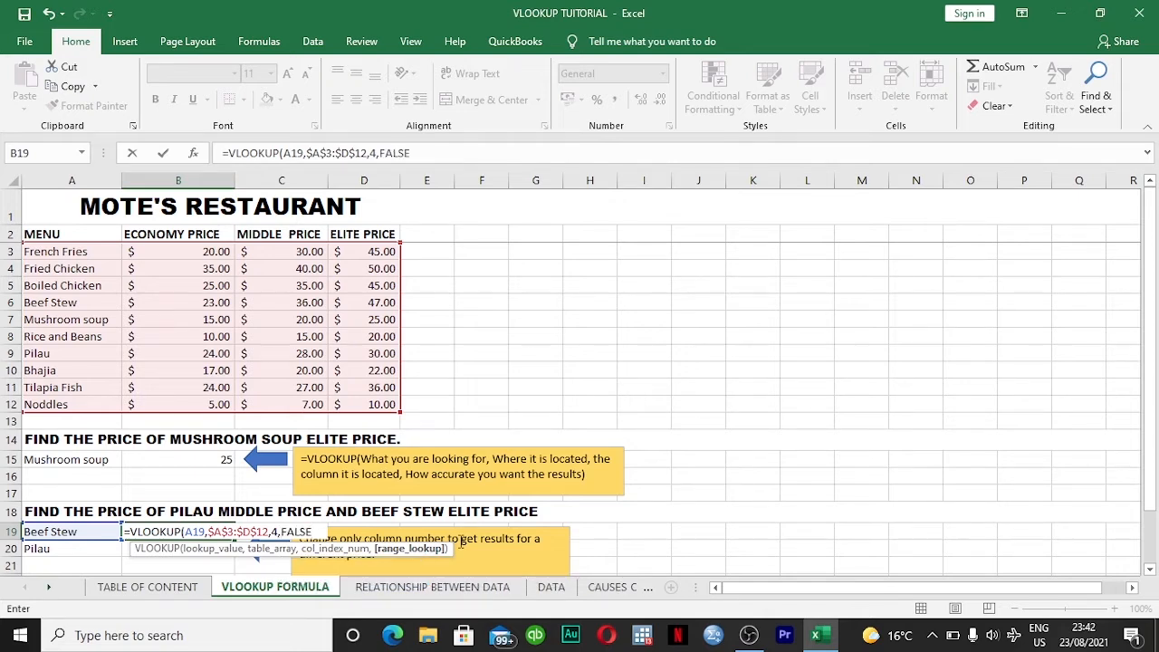
{"action": "type", "text": ")"}
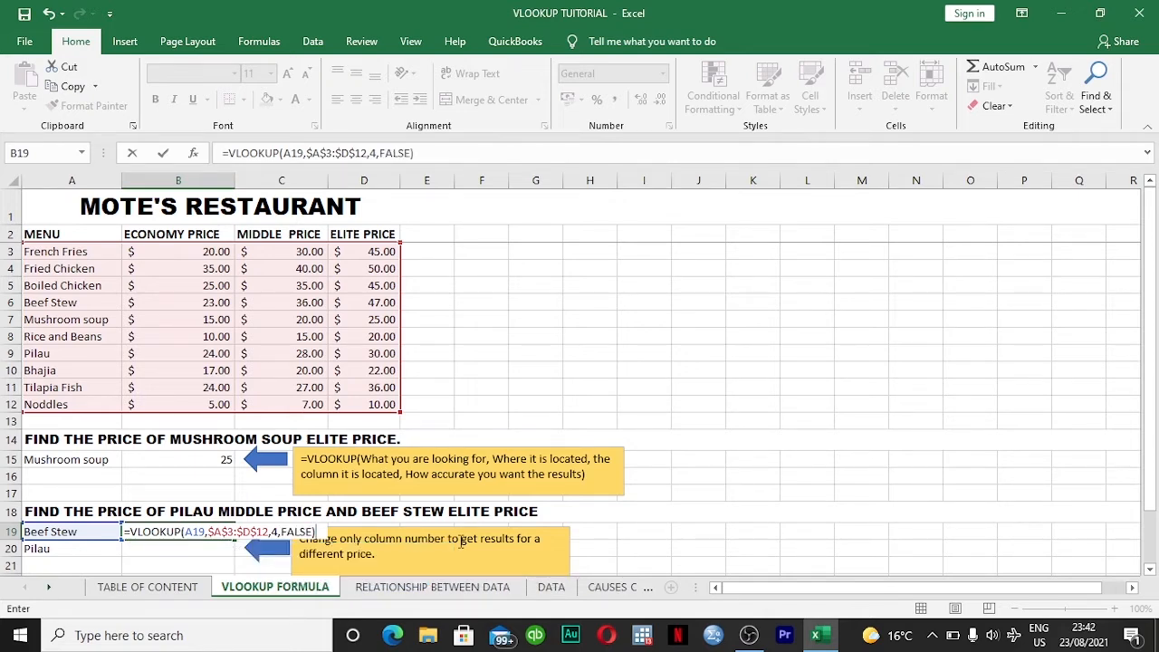
{"action": "key", "text": "Return"}
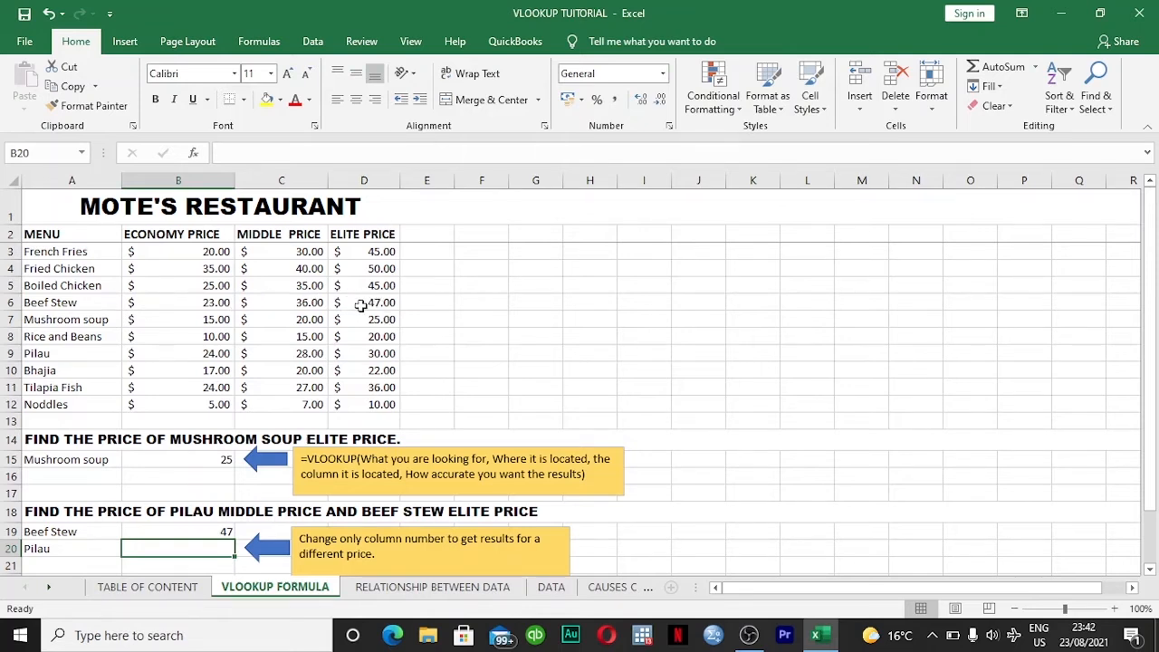
- Copy the Beef Stew formula from B19 down to B20 and change the Pilau formula's column index to 3
{"action": "left_click", "coordinate": [227, 533]}
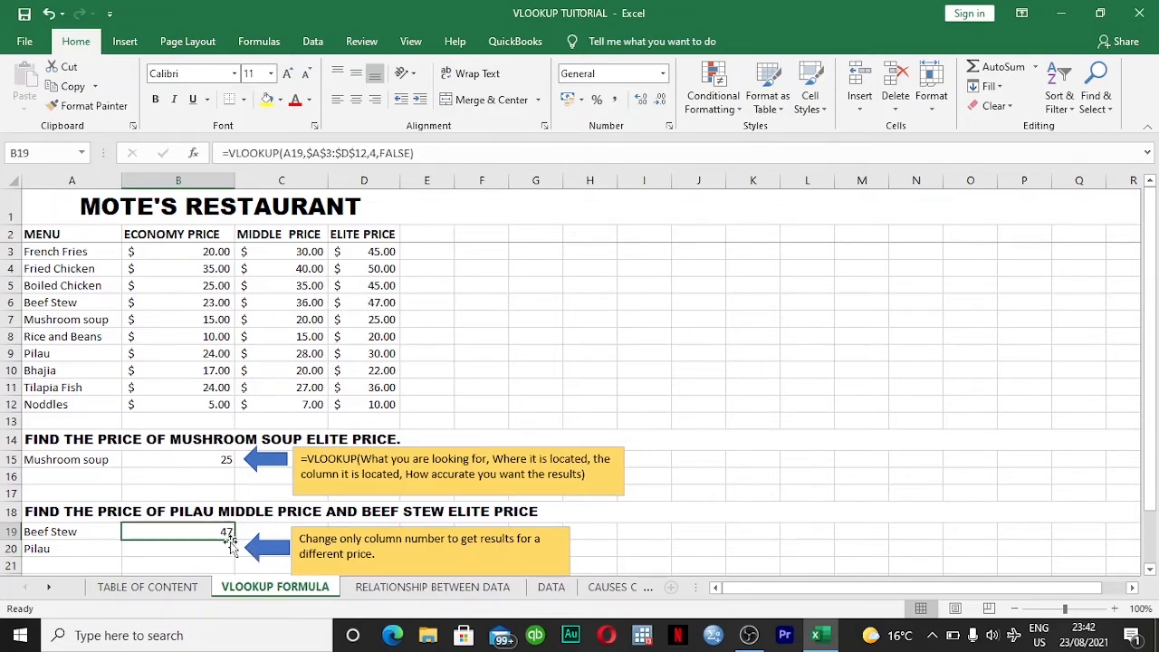
{"action": "left_click_drag", "start_coordinate": [233, 540], "coordinate": [234, 555]}
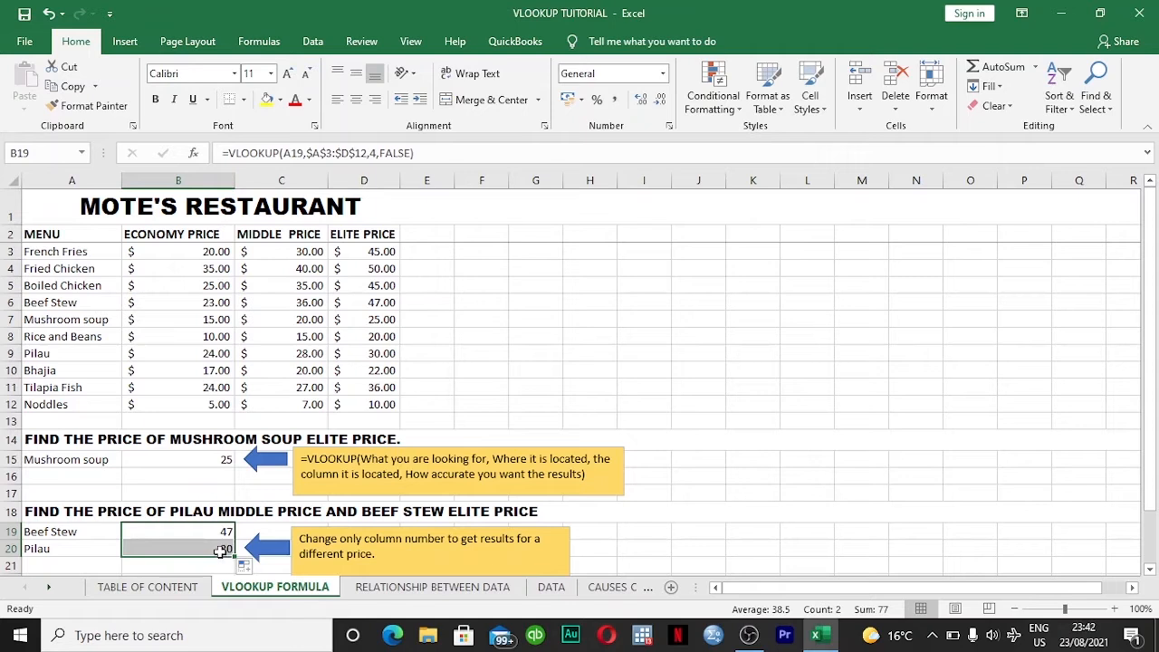
{"action": "left_click", "coordinate": [220, 550]}
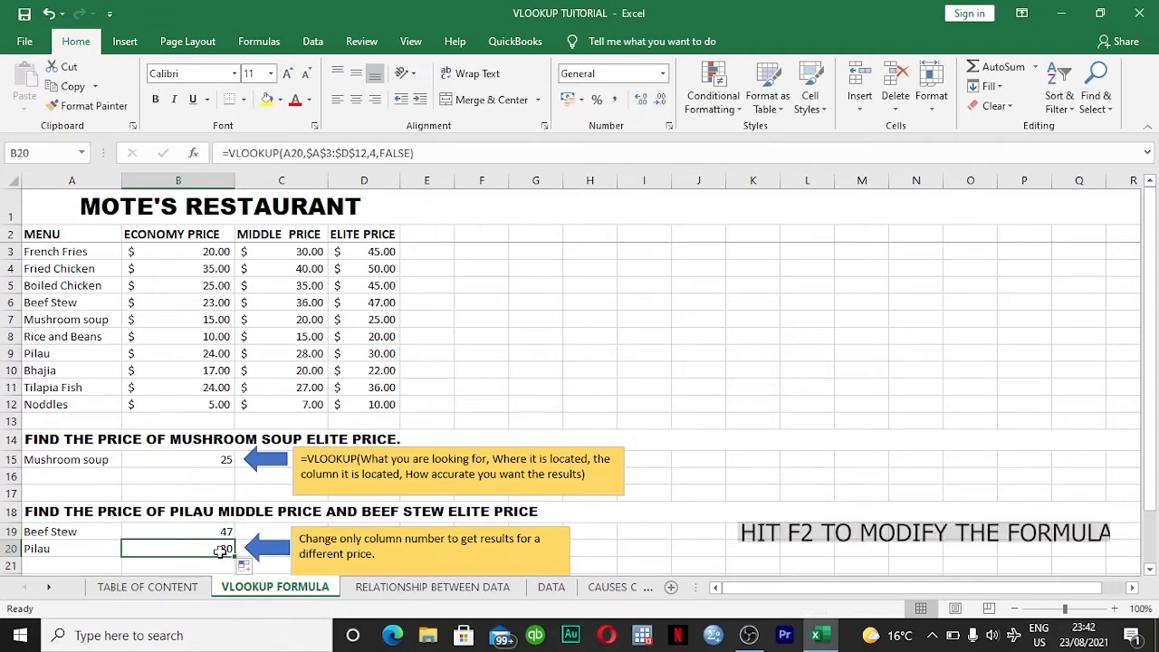
{"action": "key", "text": "F2"}
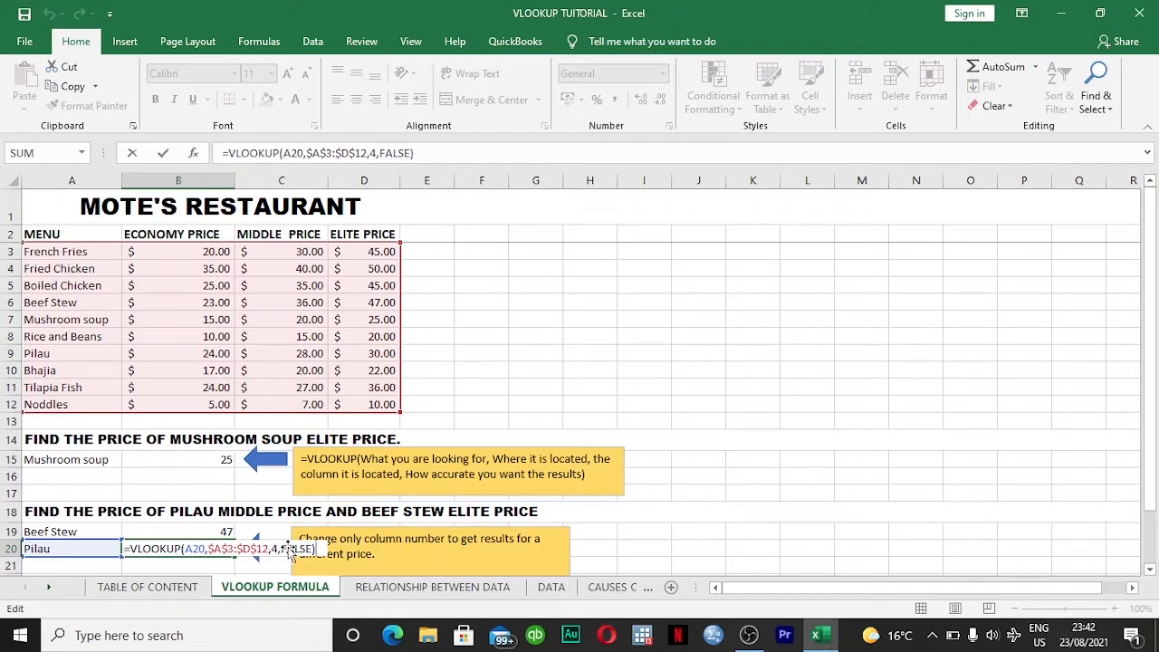
{"action": "left_click", "coordinate": [277, 550]}
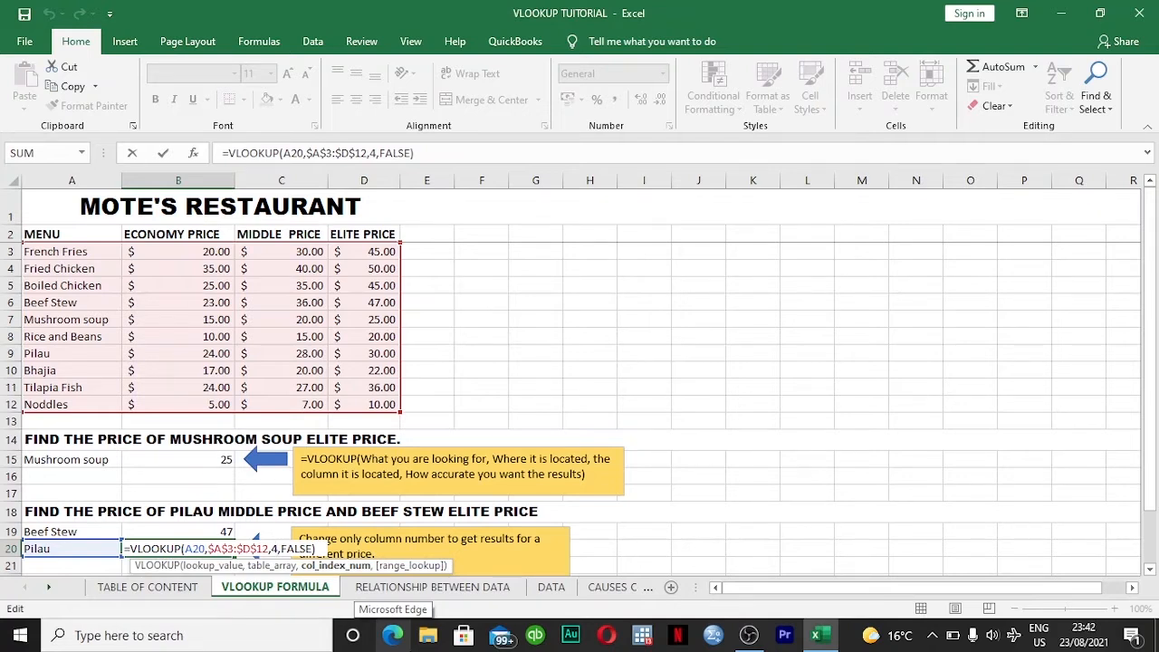
{"action": "key", "text": "BackSpace"}
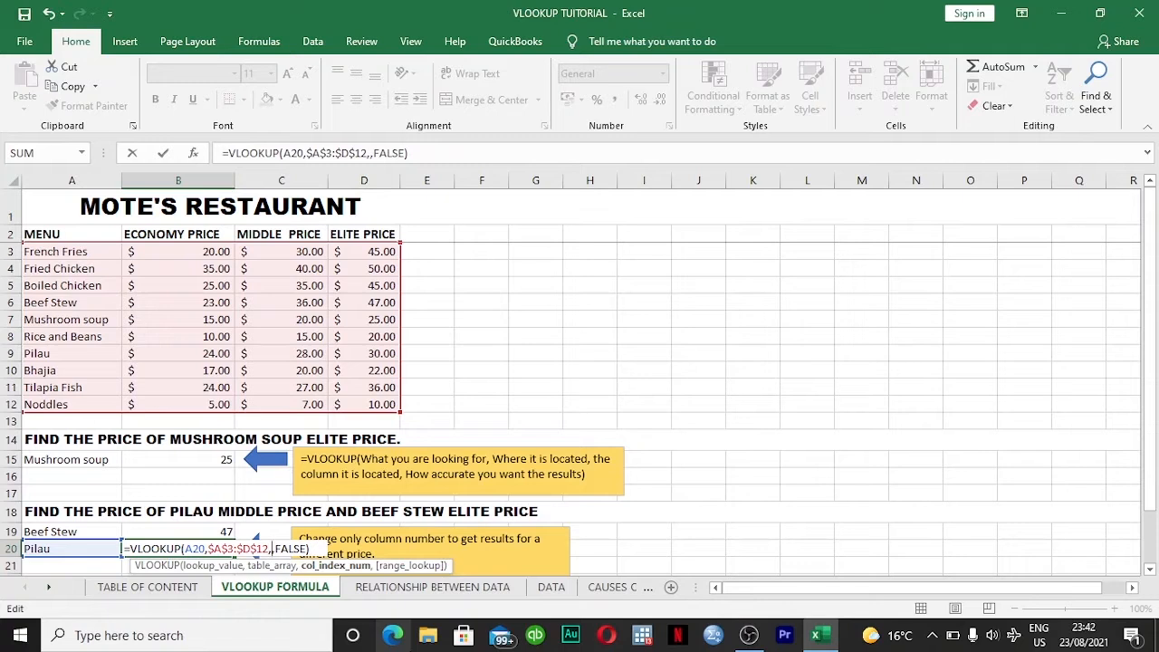
{"action": "type", "text": "3"}
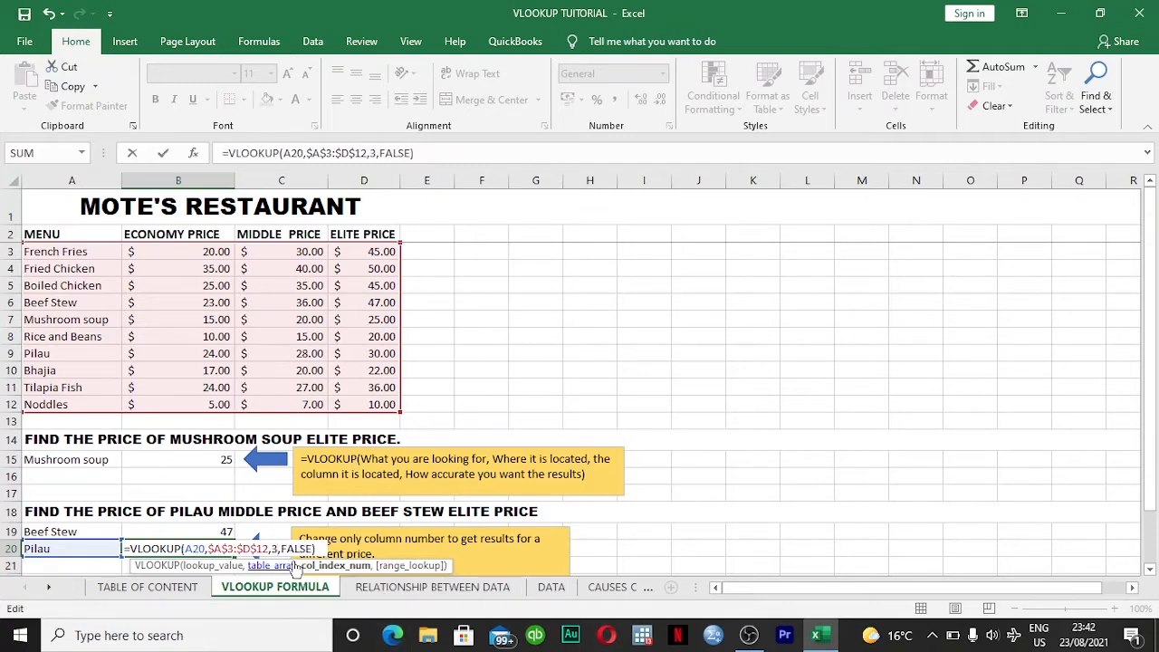
{"action": "left_click", "coordinate": [318, 548]}
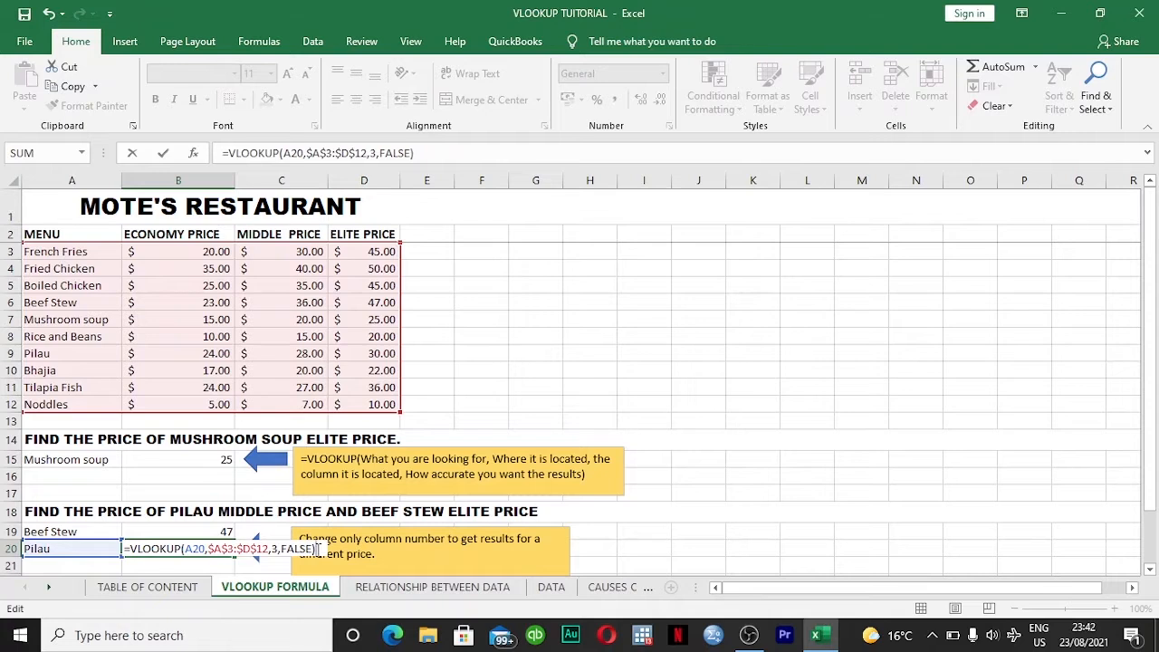
{"action": "key", "text": "Return"}
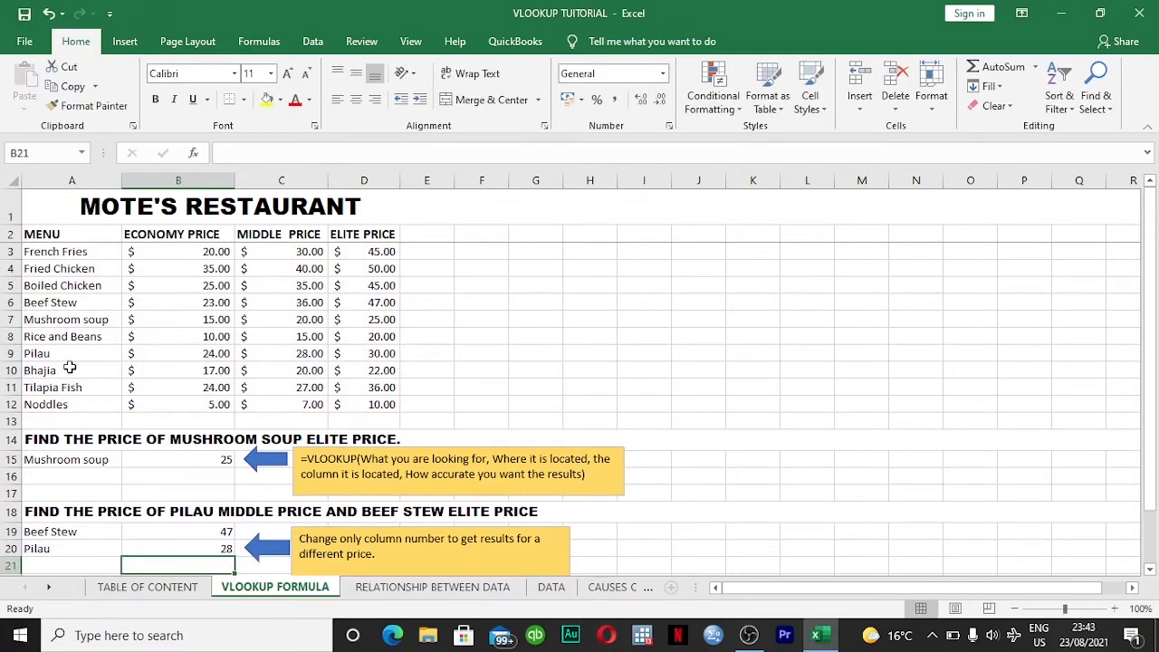
{"action": "left_click", "coordinate": [223, 549]}
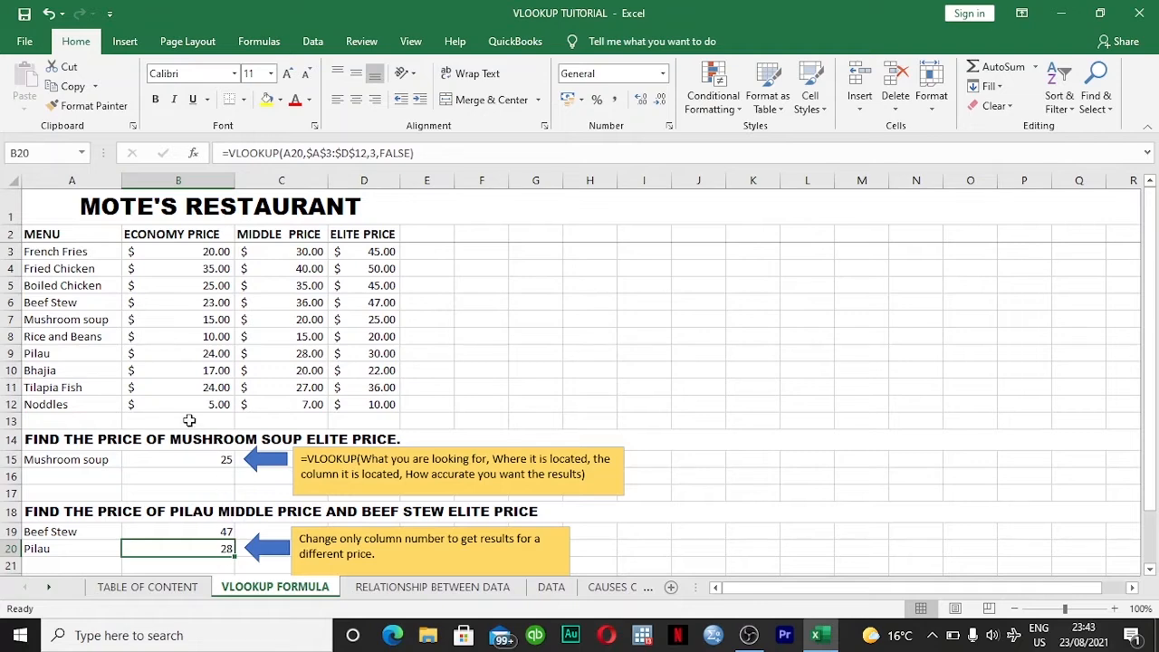
- On the RELATIONSHIP BETWEEN DATA sheet, begin a VLOOKUP in E3 under TYPE OF FOOD with A3 as lookup value
{"action": "left_click", "coordinate": [407, 586]}
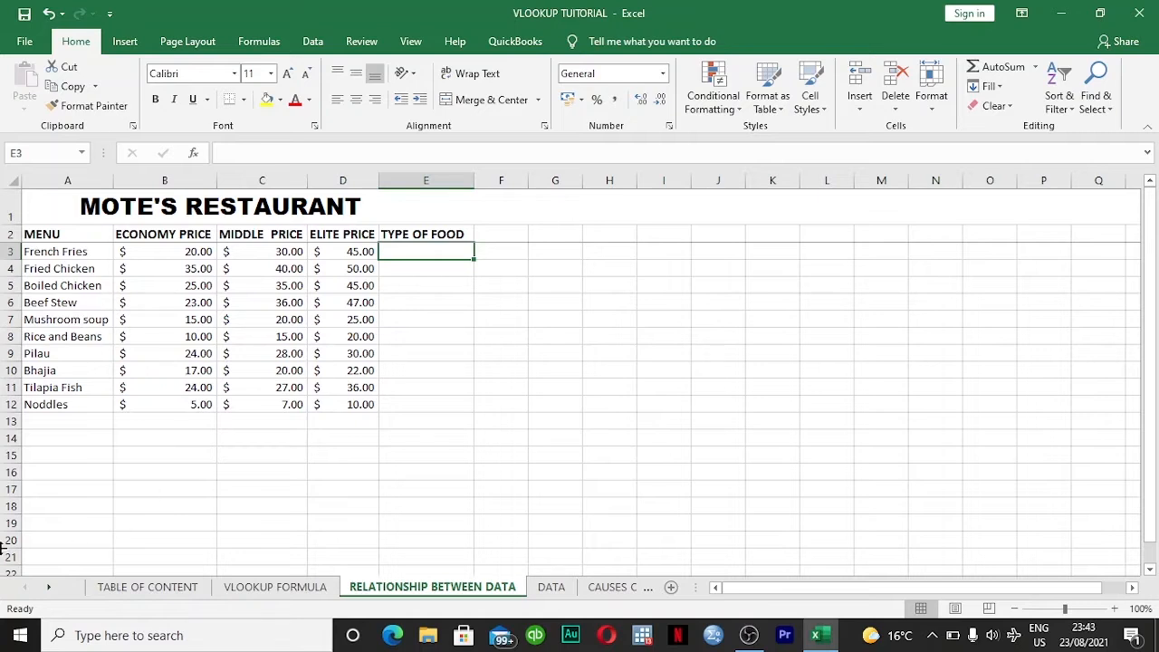
{"action": "left_click", "coordinate": [553, 588]}
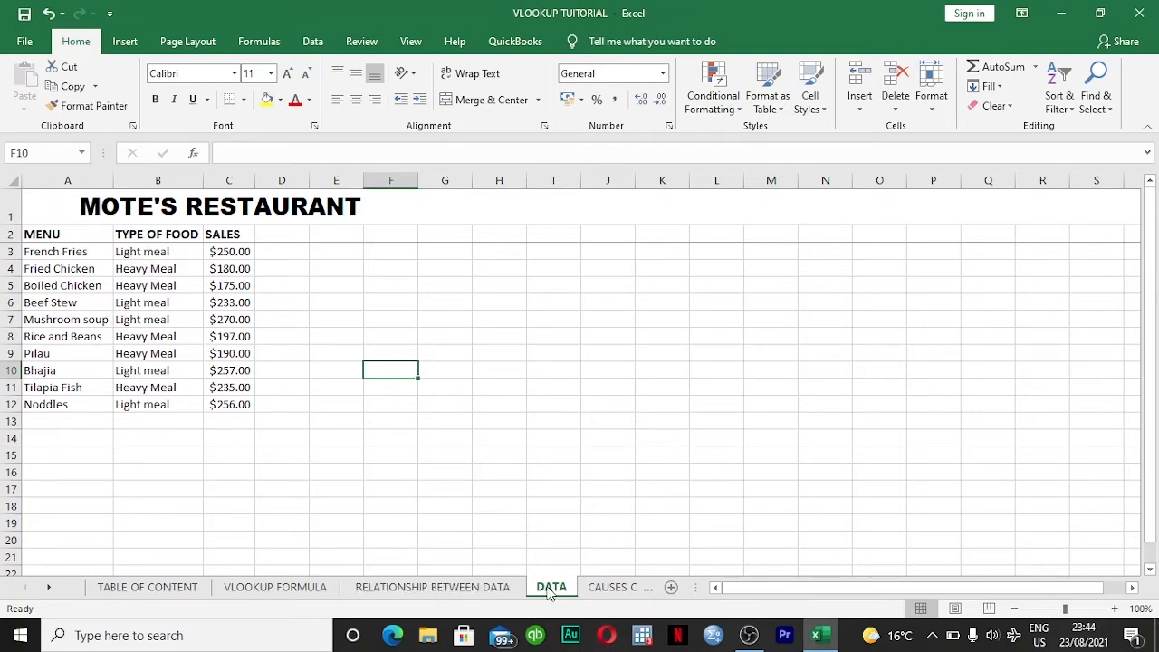
{"action": "left_click", "coordinate": [489, 587]}
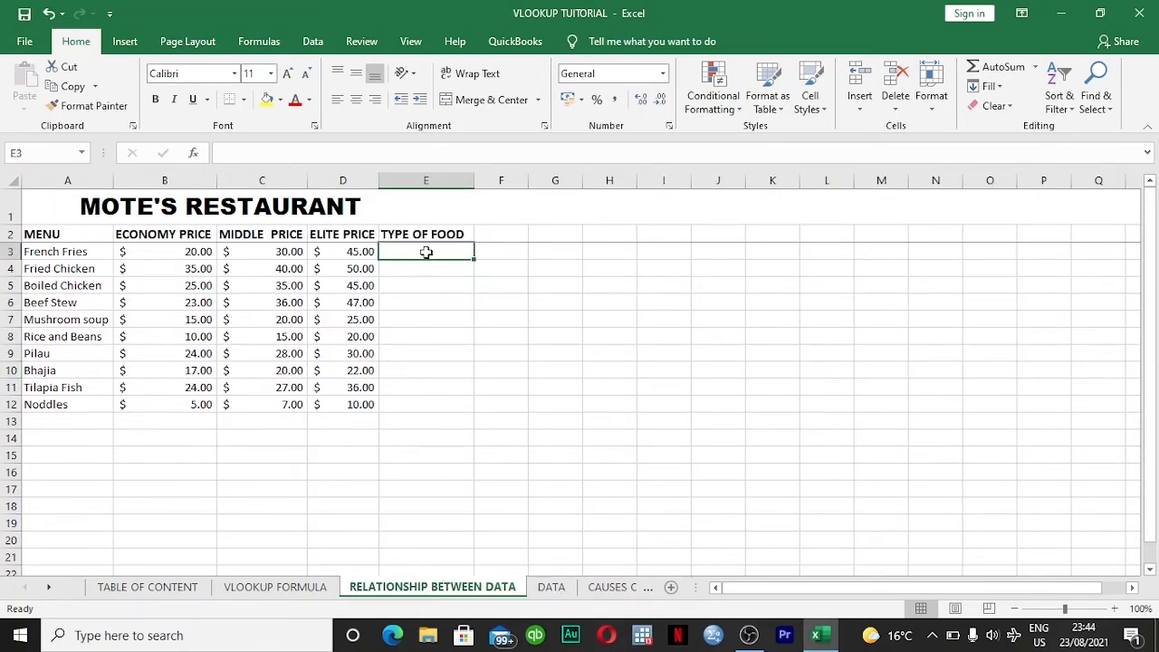
{"action": "type", "text": "="}
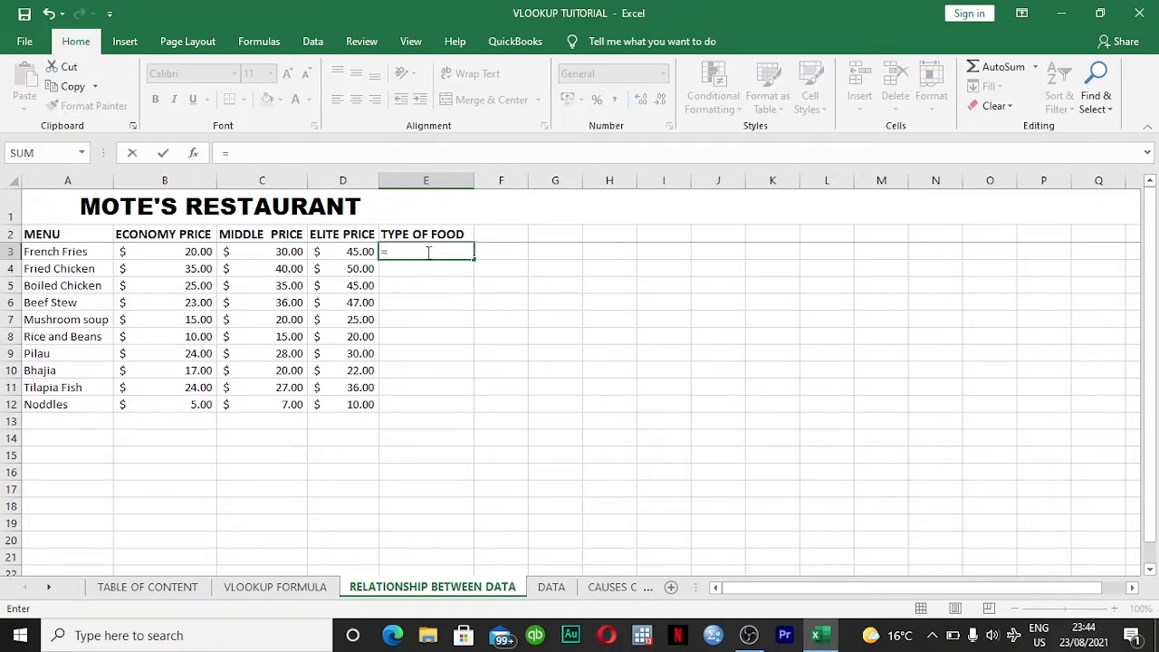
{"action": "type", "text": "vl"}
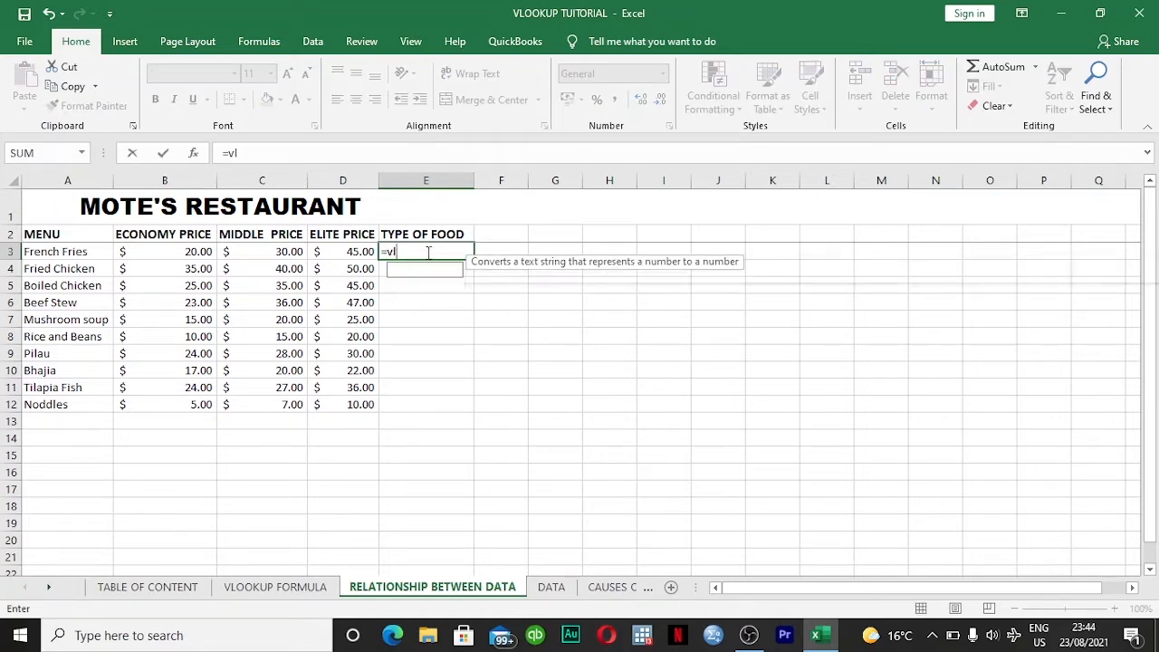
{"action": "key", "text": "Tab"}
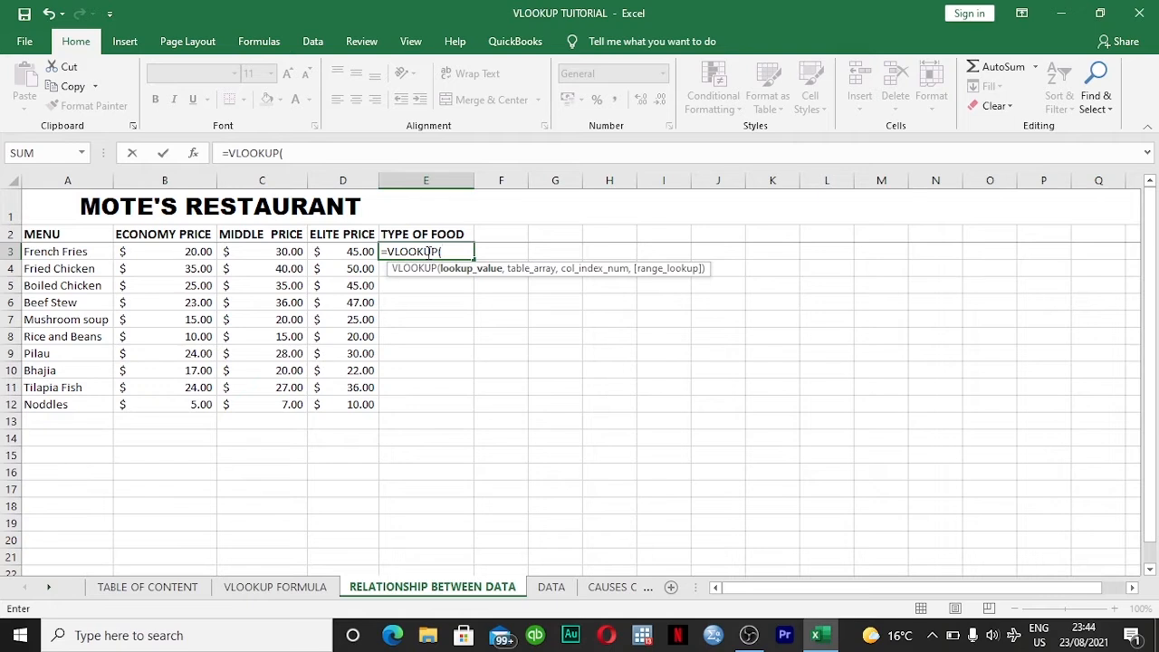
{"action": "left_click", "coordinate": [79, 252]}
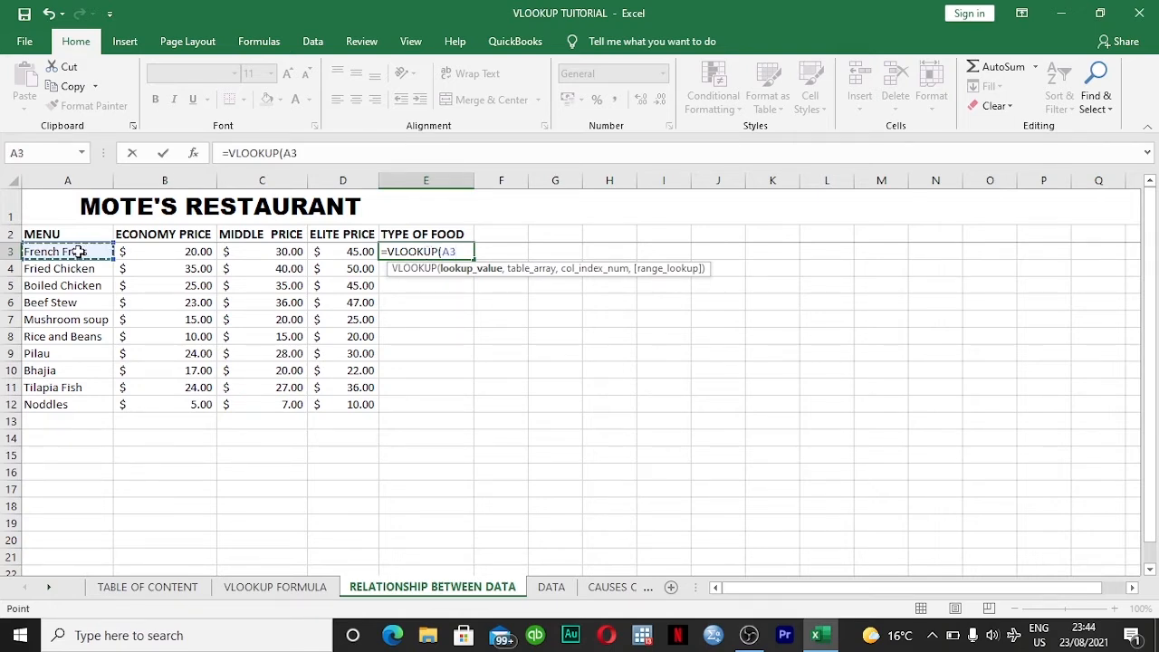
{"action": "type", "text": ","}
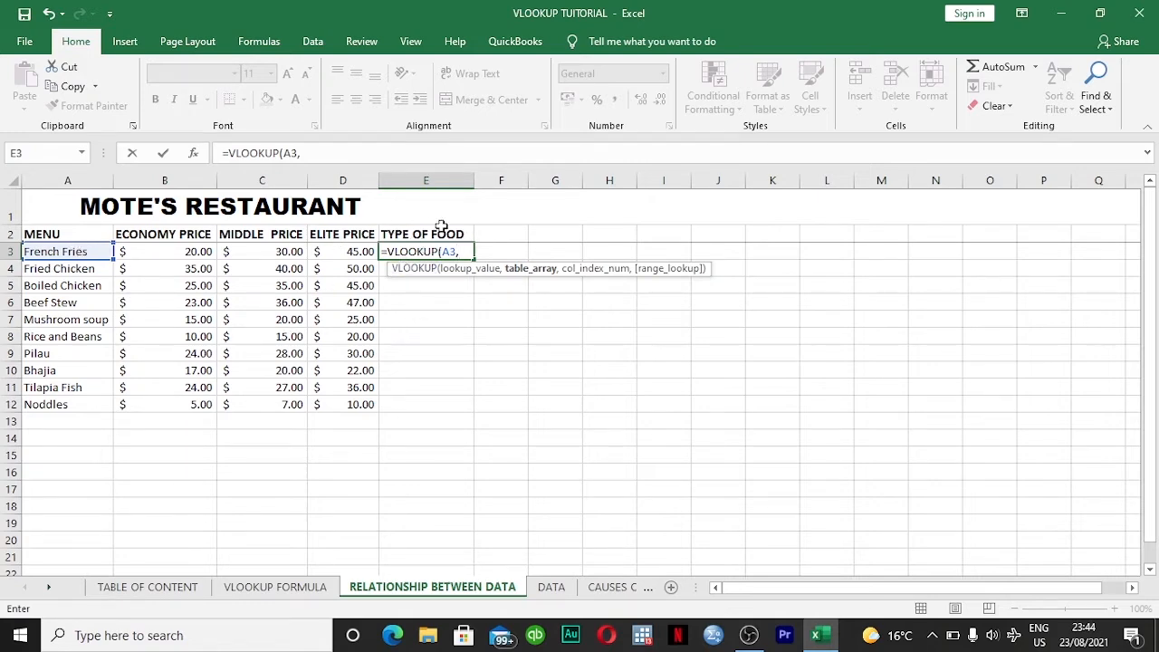
- Complete the E3 formula with absolute table array DATA!$A$3:$C$12, column index 2 and an exact match (FALSE)
{"action": "left_click", "coordinate": [550, 589]}
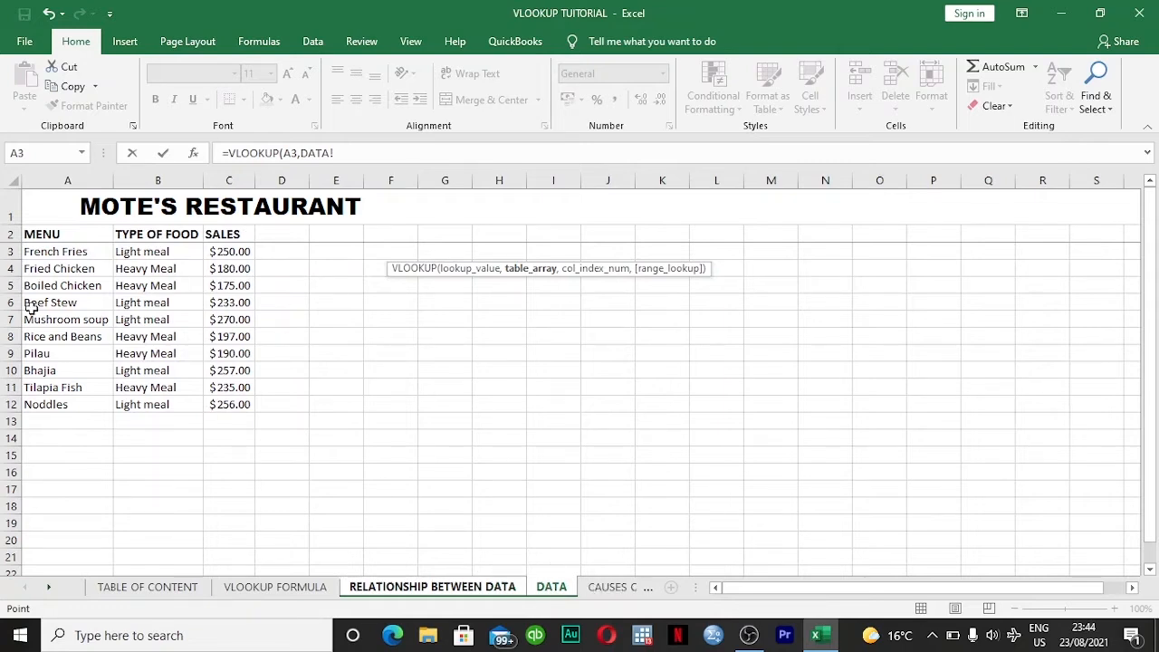
{"action": "left_click_drag", "start_coordinate": [41, 254], "coordinate": [228, 405]}
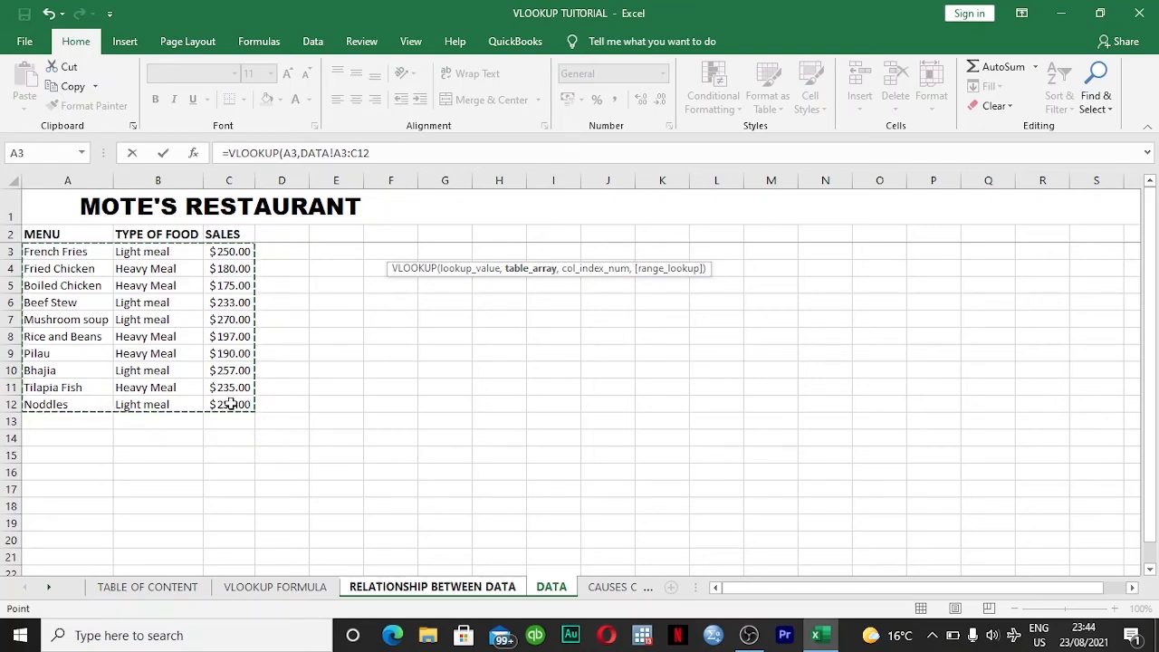
{"action": "key", "text": "F4"}
{"action": "type", "text": ",2"}
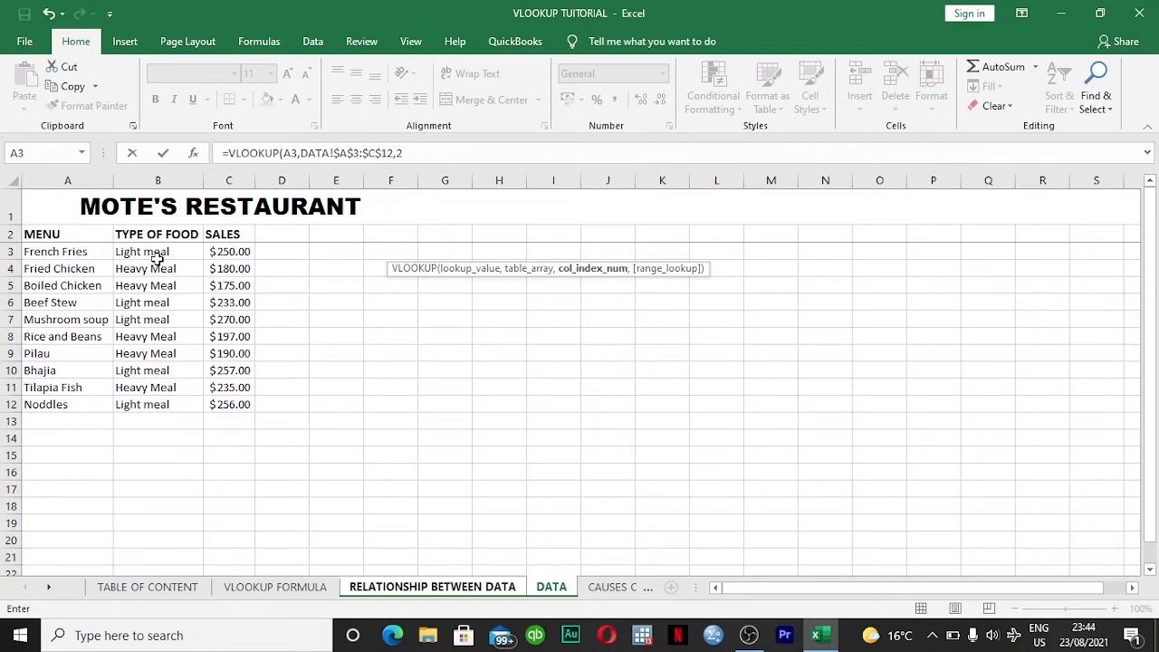
{"action": "type", "text": ","}
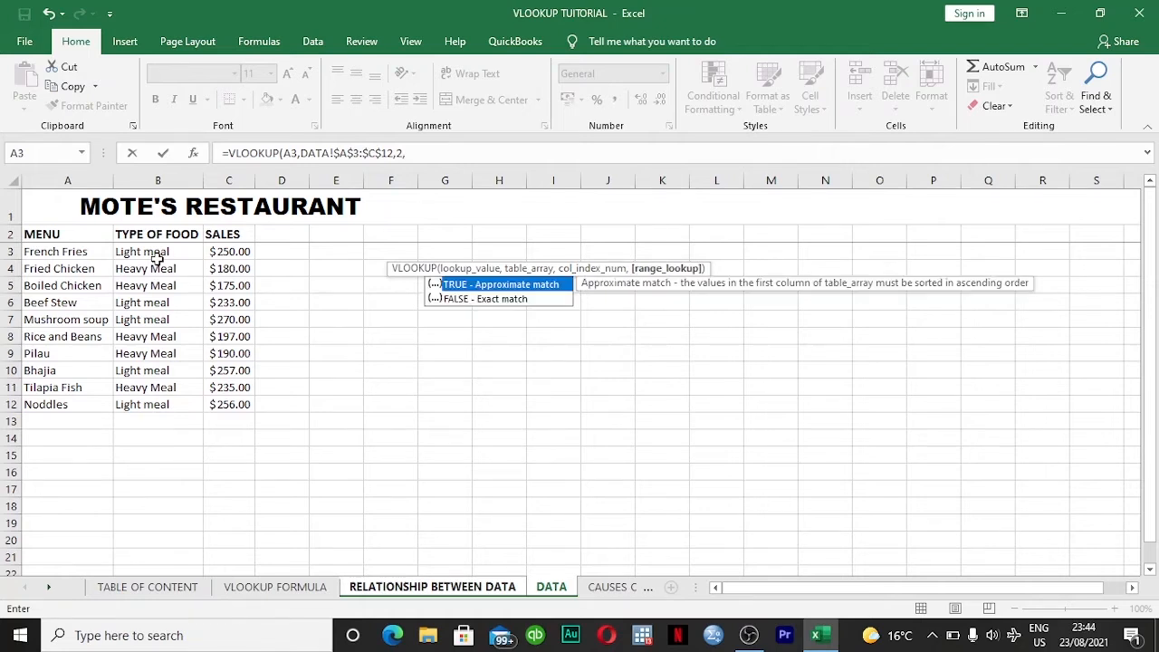
{"action": "key", "text": "Down"}
{"action": "key", "text": "Tab"}
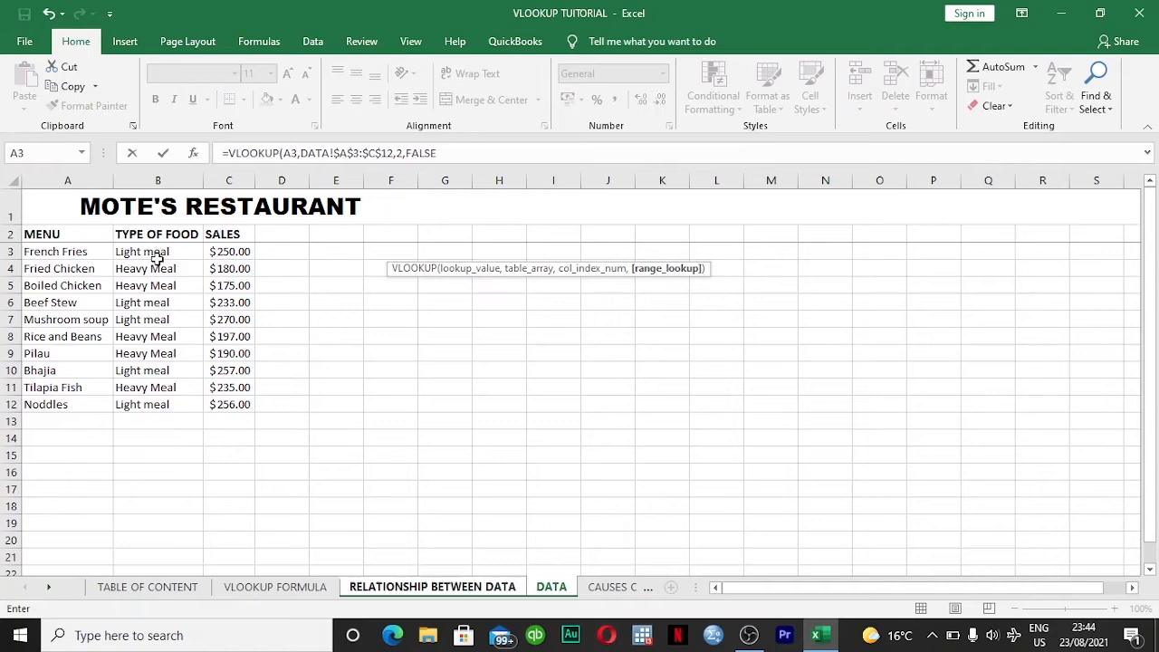
{"action": "key", "text": "Return"}
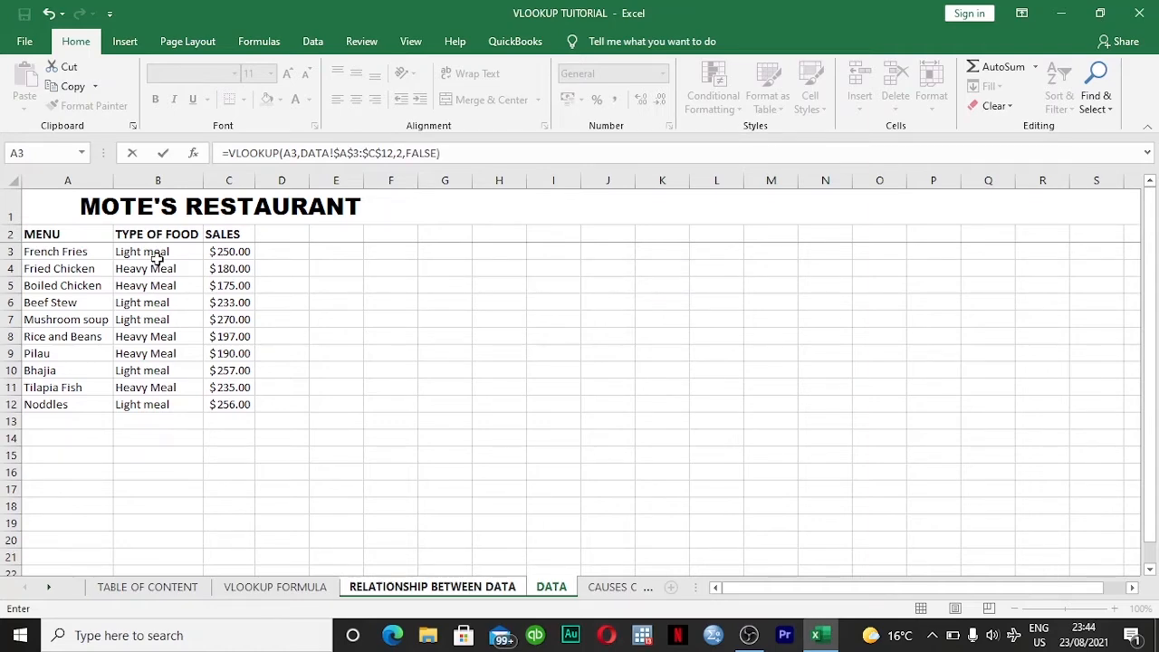
{"action": "key", "text": "Return"}
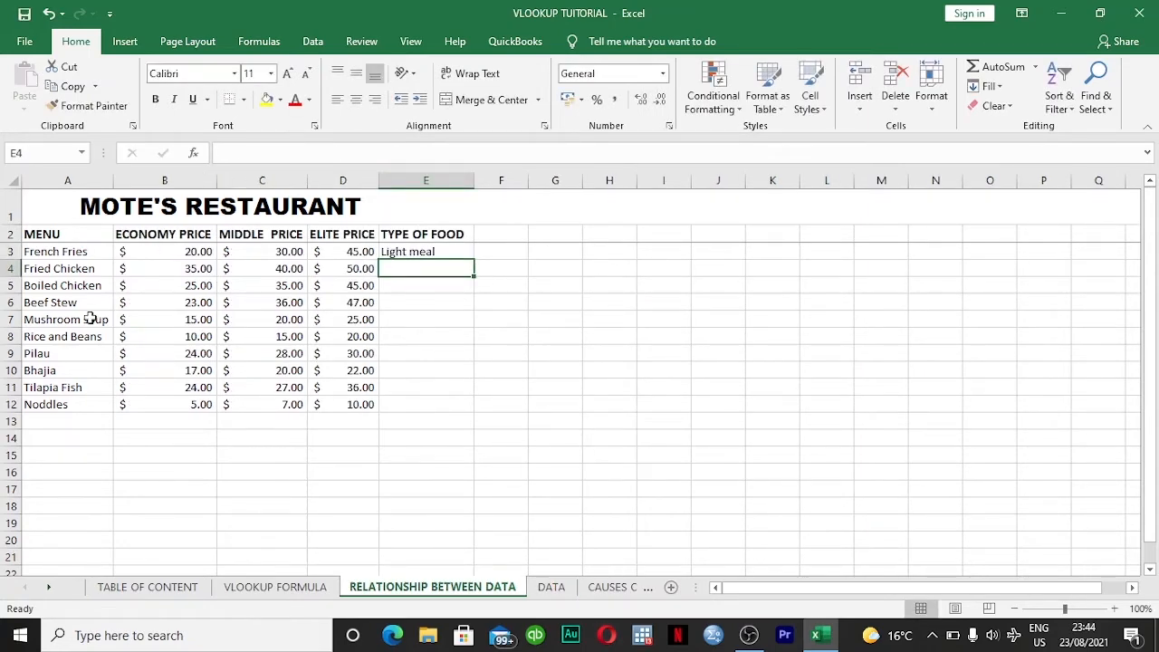
- Fill the type-of-food formula from E3 down to E12 and compare the column with the DATA sheet
{"action": "left_click", "coordinate": [422, 253]}
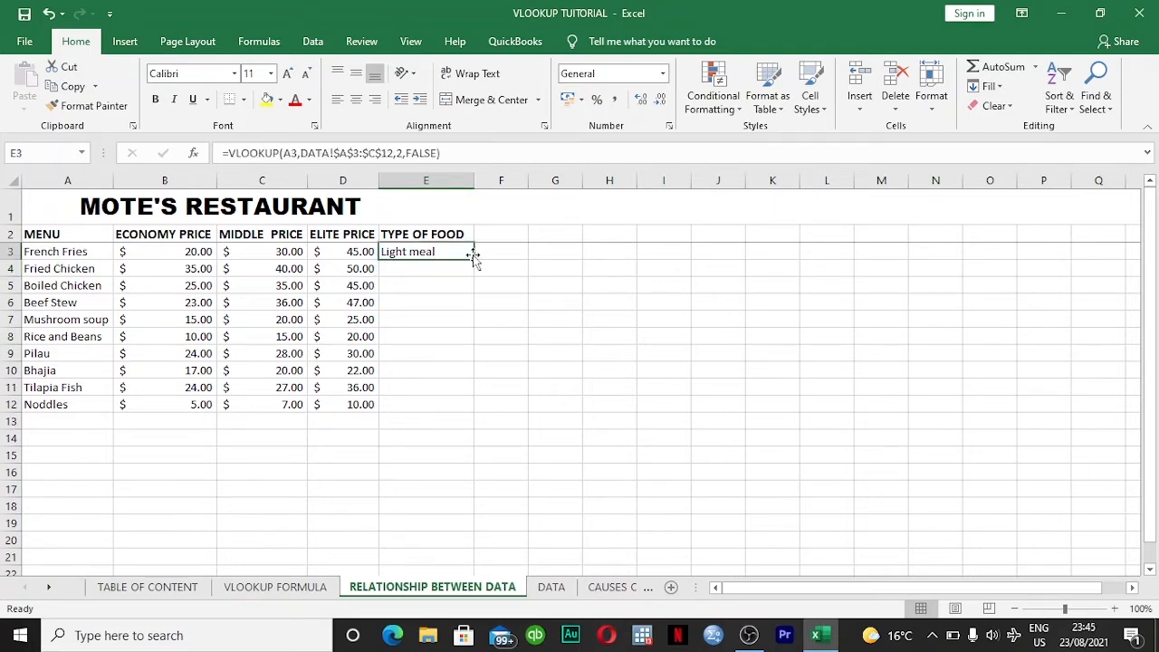
{"action": "double_click", "coordinate": [474, 259]}
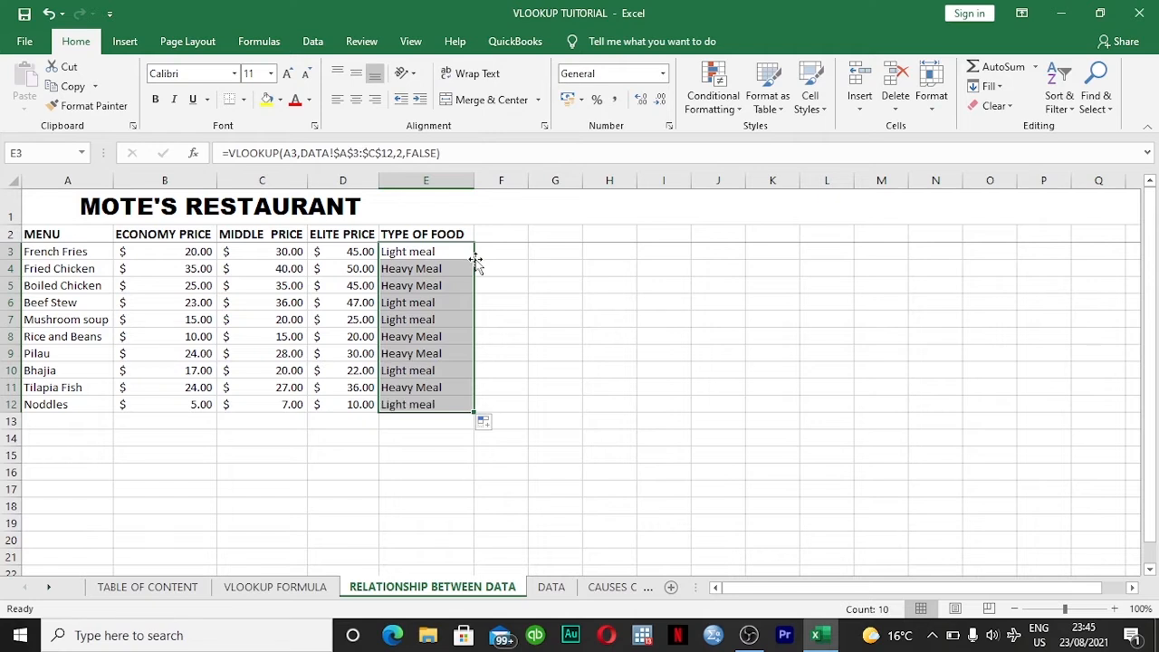
{"action": "left_click", "coordinate": [429, 450]}
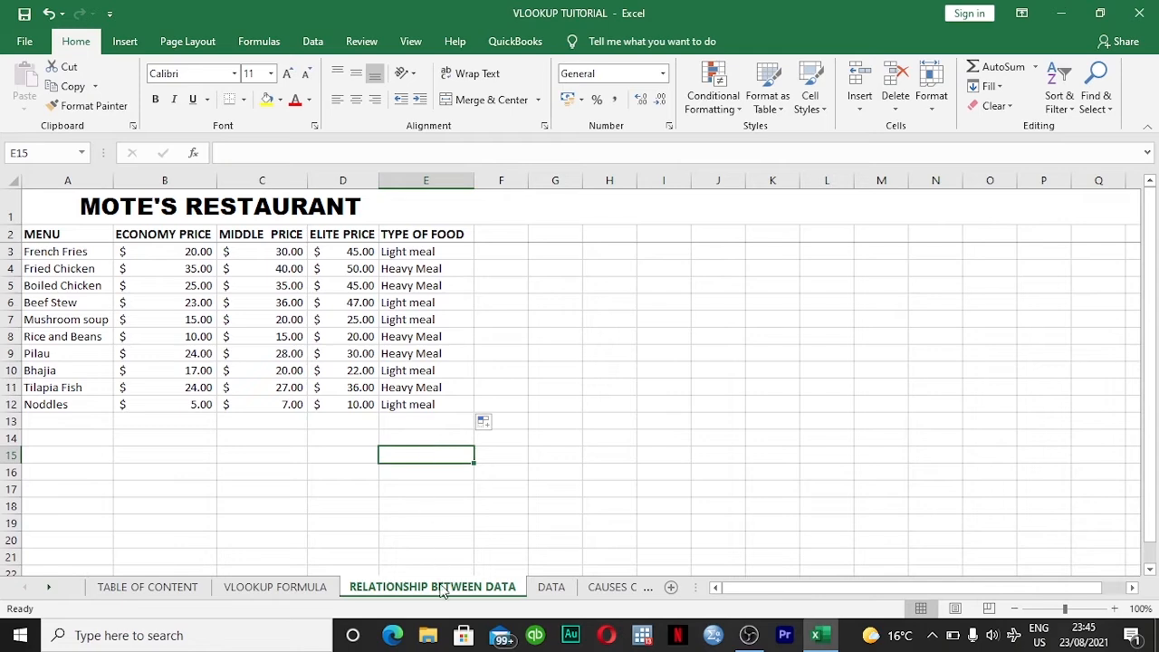
{"action": "left_click", "coordinate": [551, 587]}
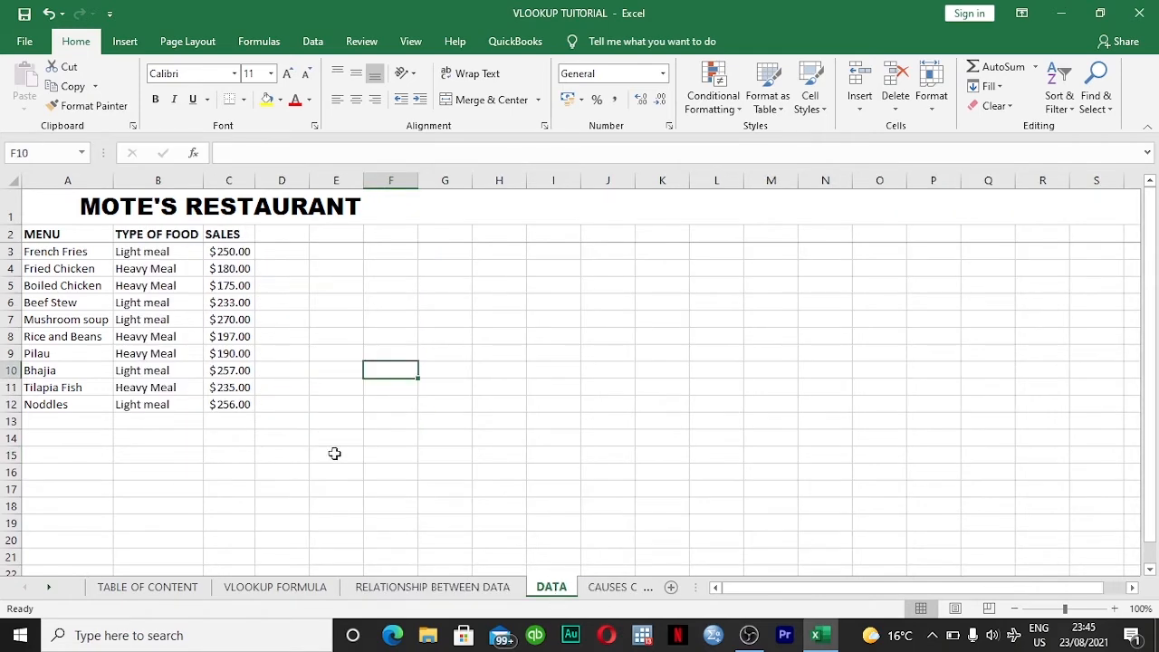
{"action": "left_click", "coordinate": [407, 587]}
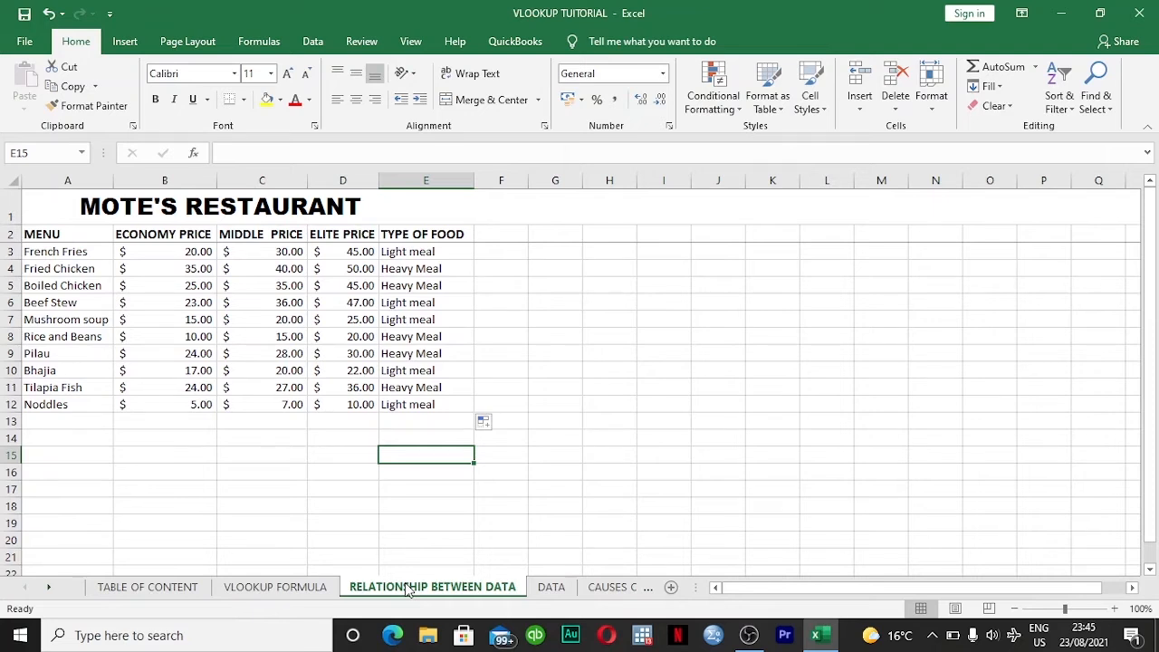
- On the CAUSES OF ERROR. sheet, begin a VLOOKUP in B15 beside Beef Stew with A15 as the lookup value
{"action": "left_click", "coordinate": [609, 588]}
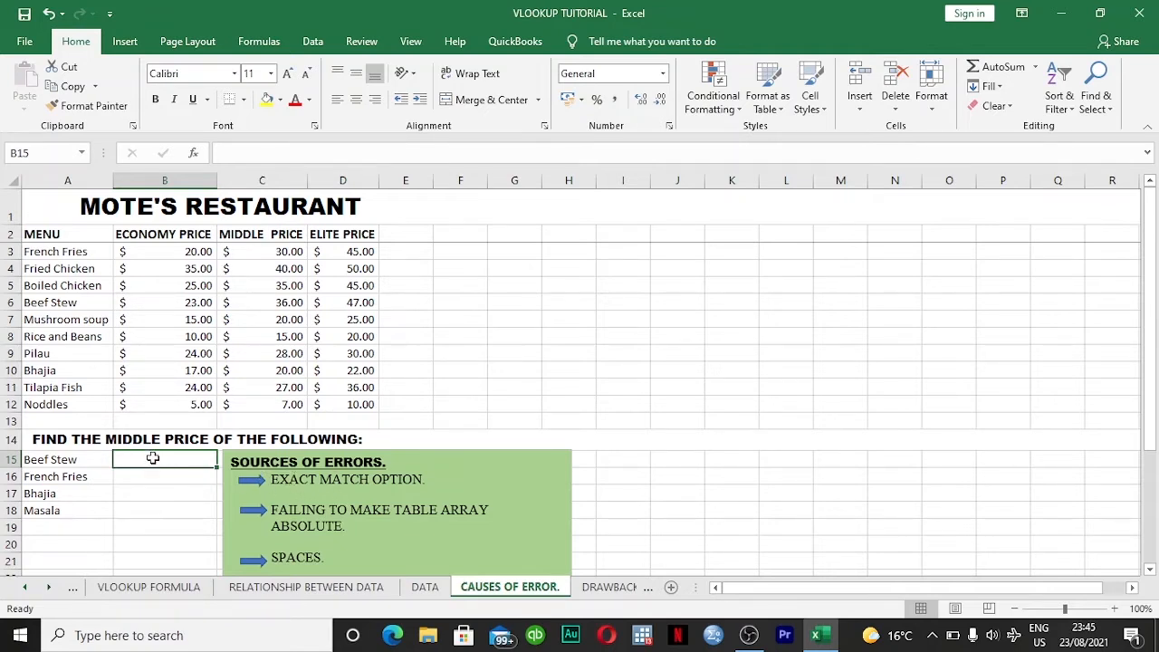
{"action": "type", "text": "="}
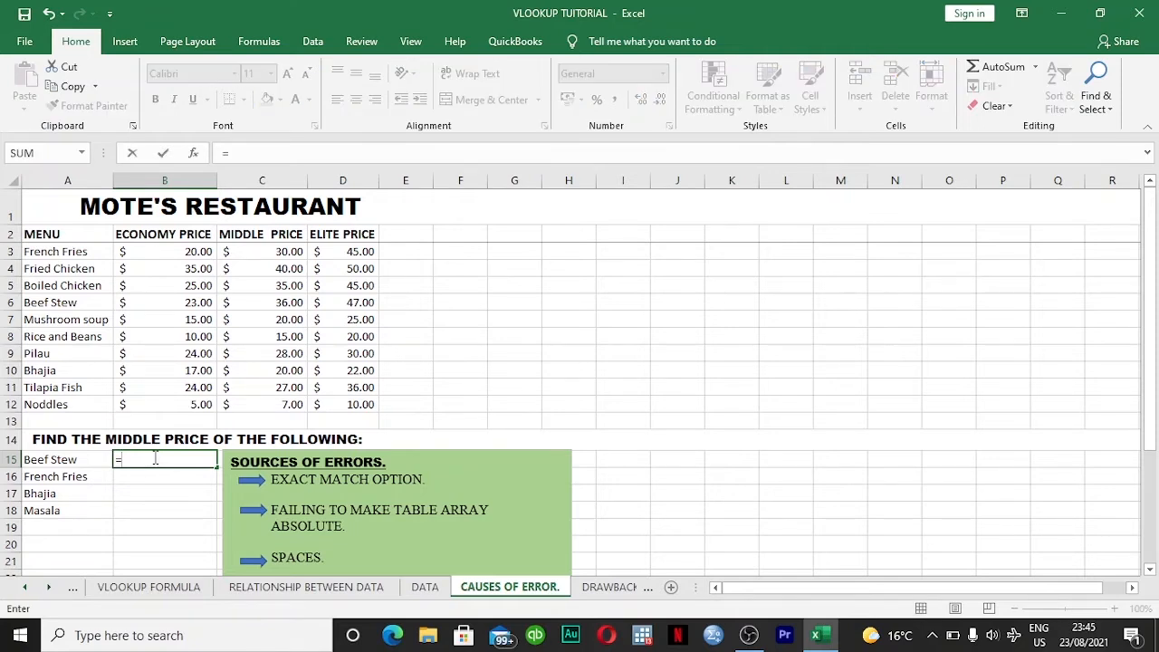
{"action": "type", "text": "vl"}
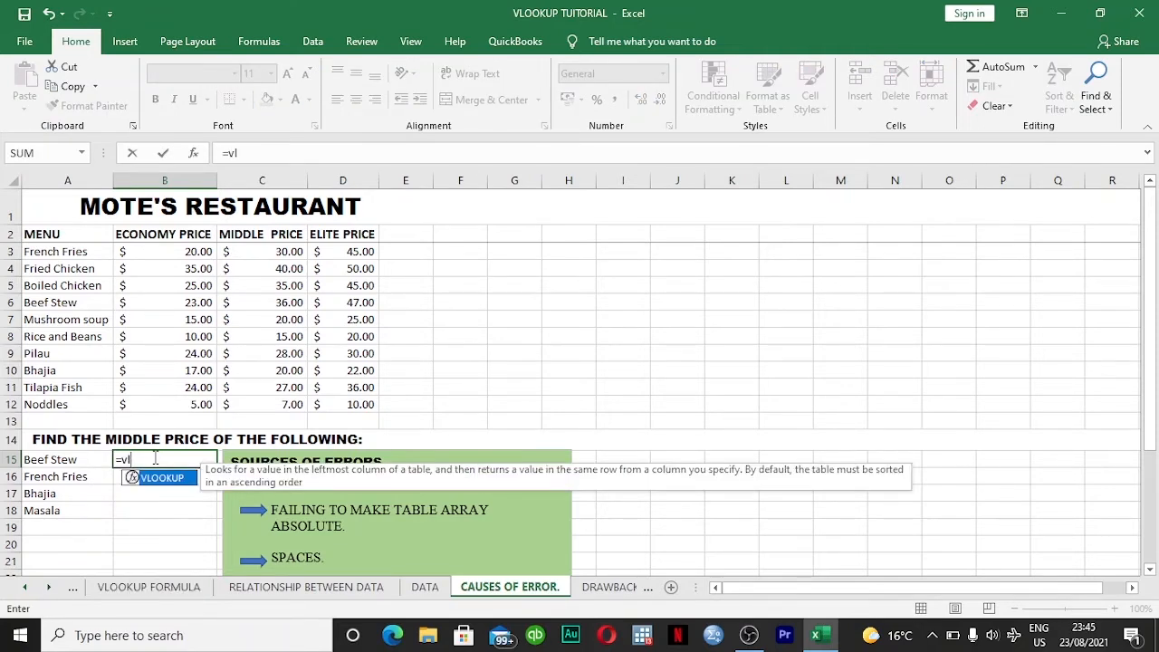
{"action": "key", "text": "Tab"}
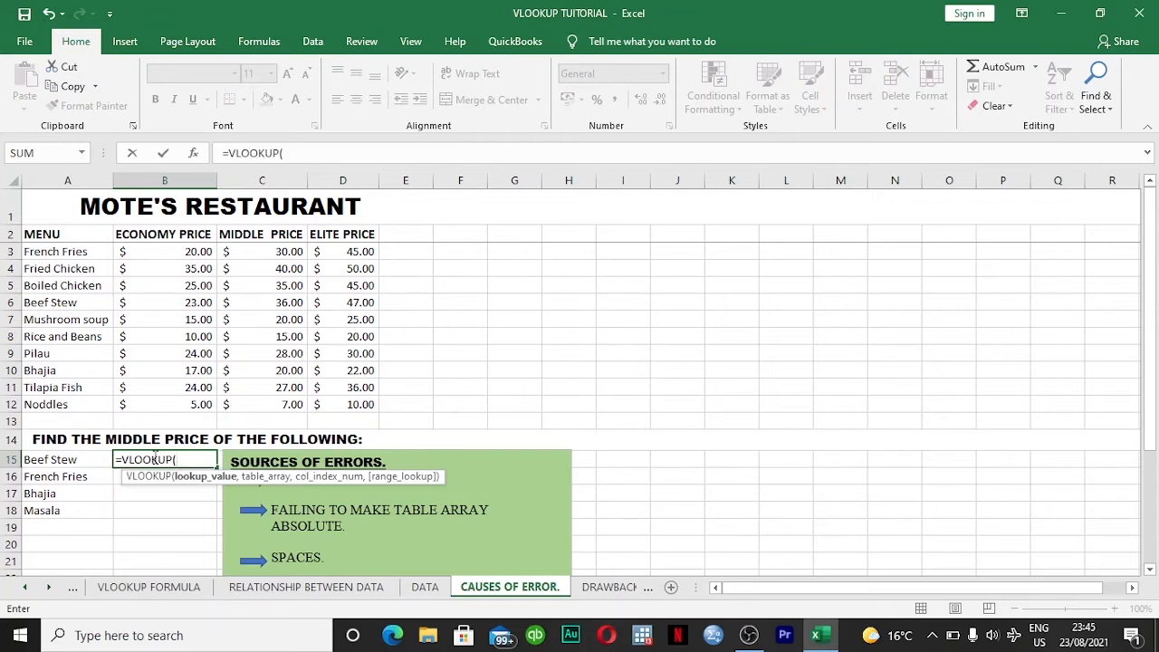
{"action": "left_click", "coordinate": [56, 466]}
{"action": "type", "text": ","}
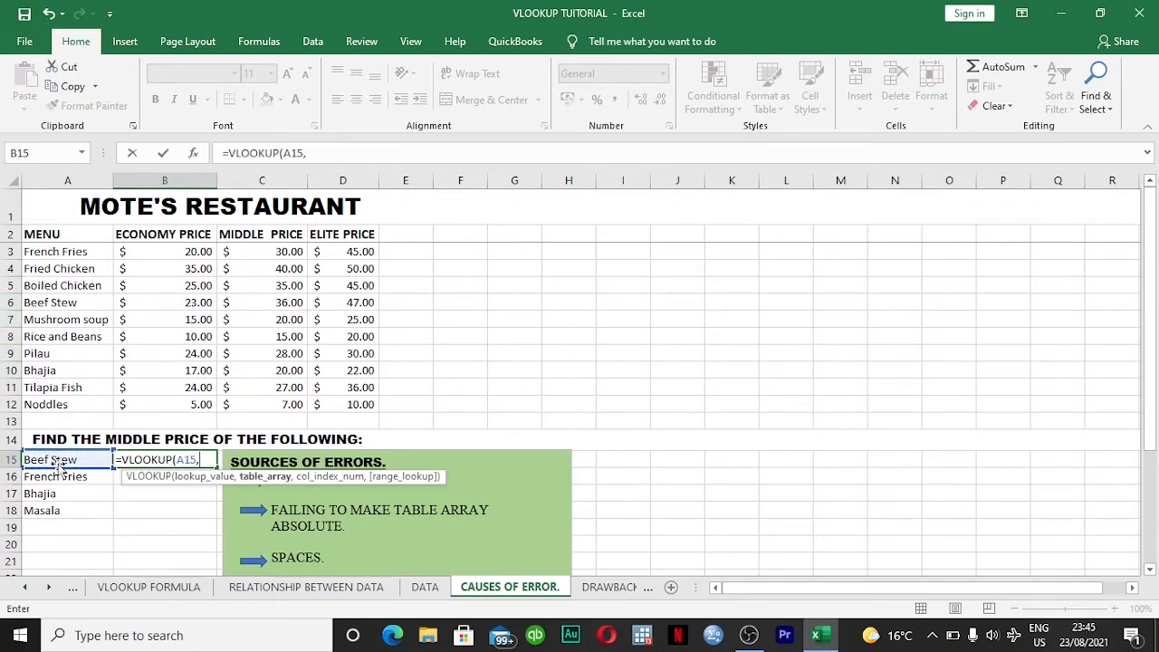
- Complete the B15 formula with relative table array A3:D12, column index 3 and an approximate match (TRUE)
{"action": "left_click_drag", "start_coordinate": [90, 254], "coordinate": [347, 405]}
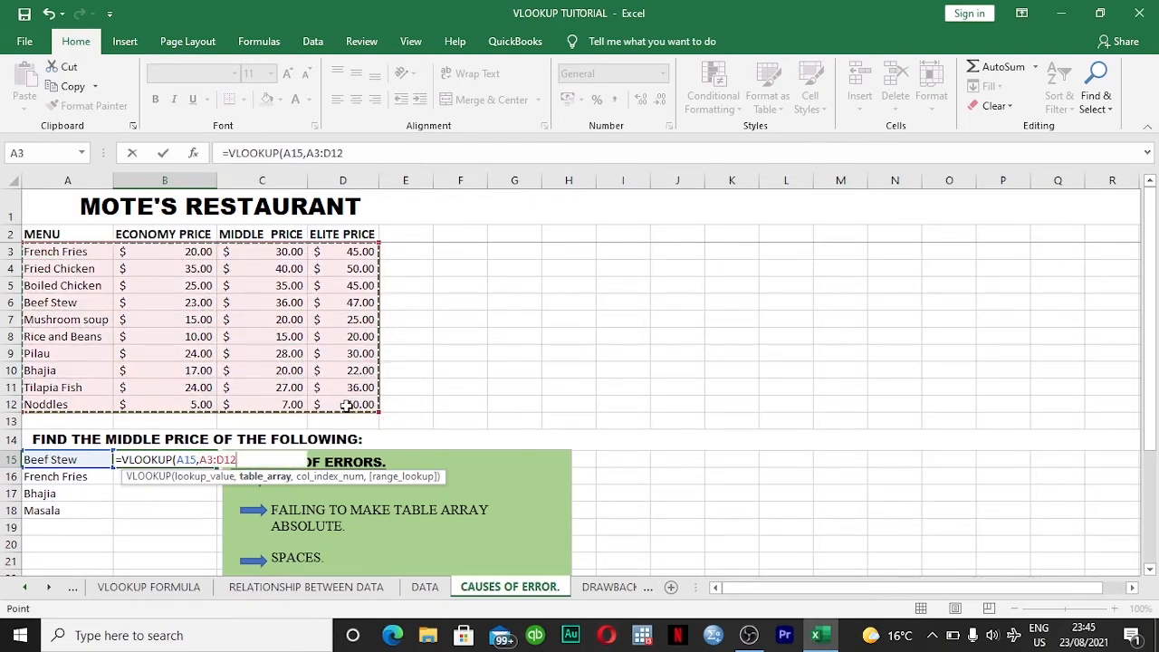
{"action": "type", "text": ","}
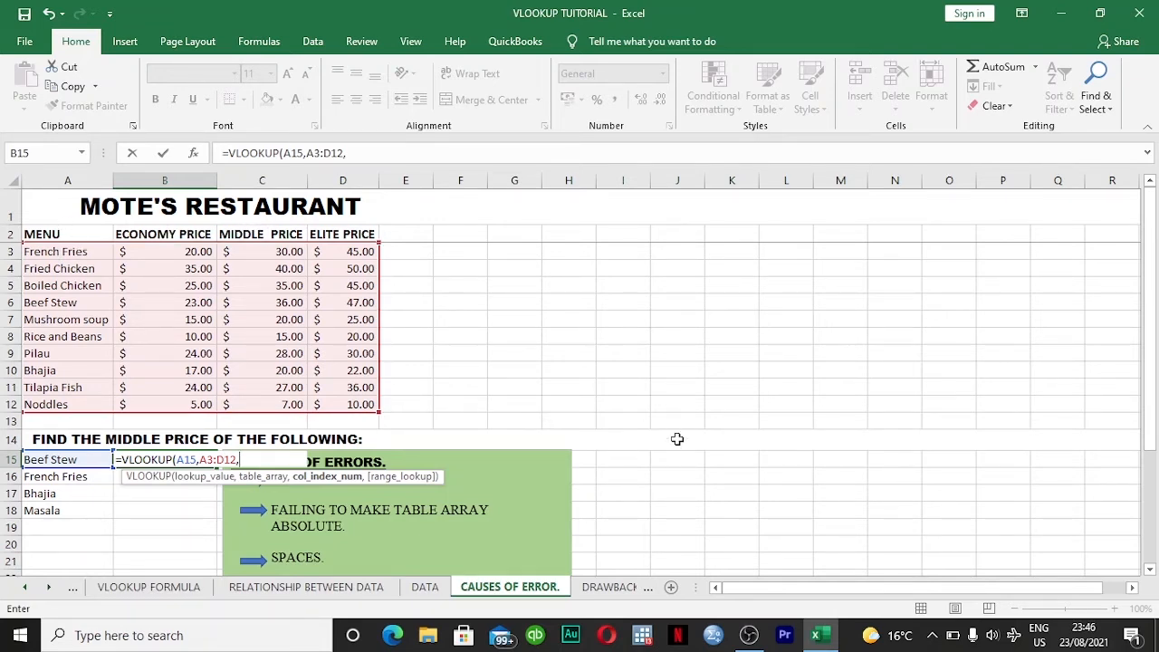
{"action": "type", "text": ","}
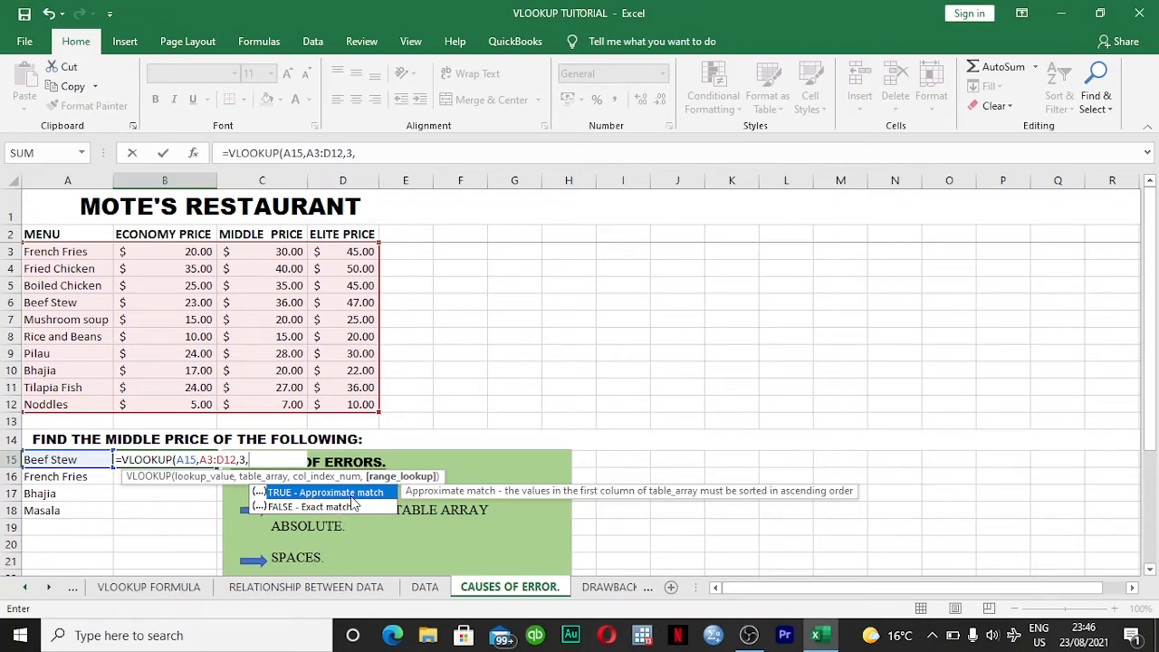
{"action": "double_click", "coordinate": [353, 496]}
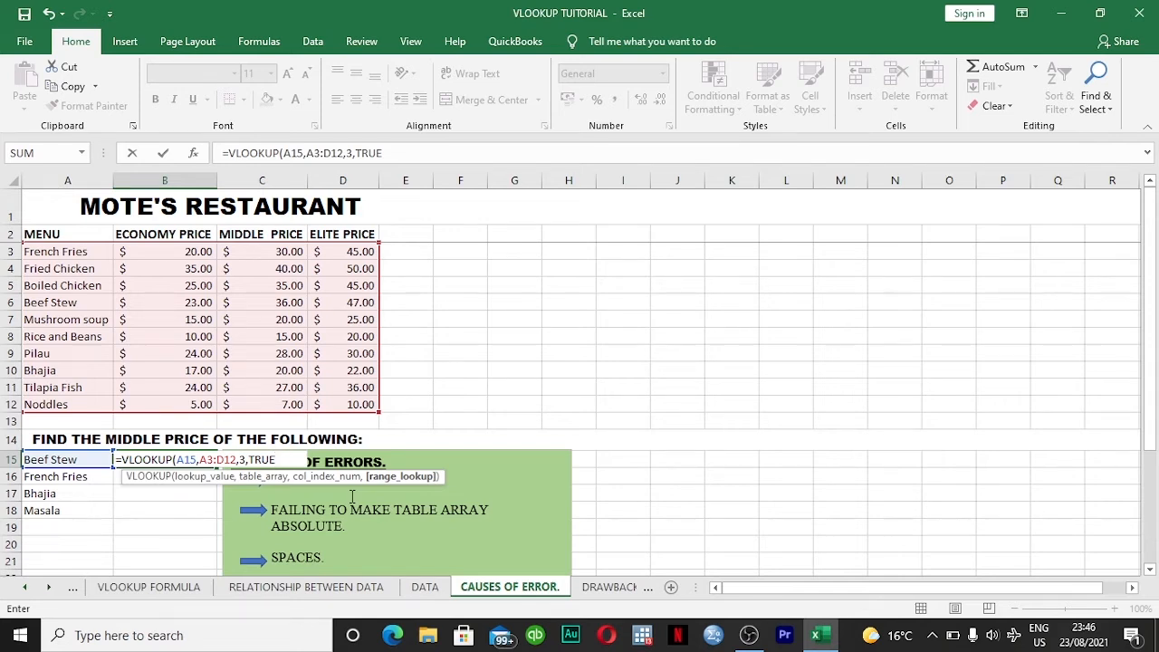
{"action": "type", "text": ")"}
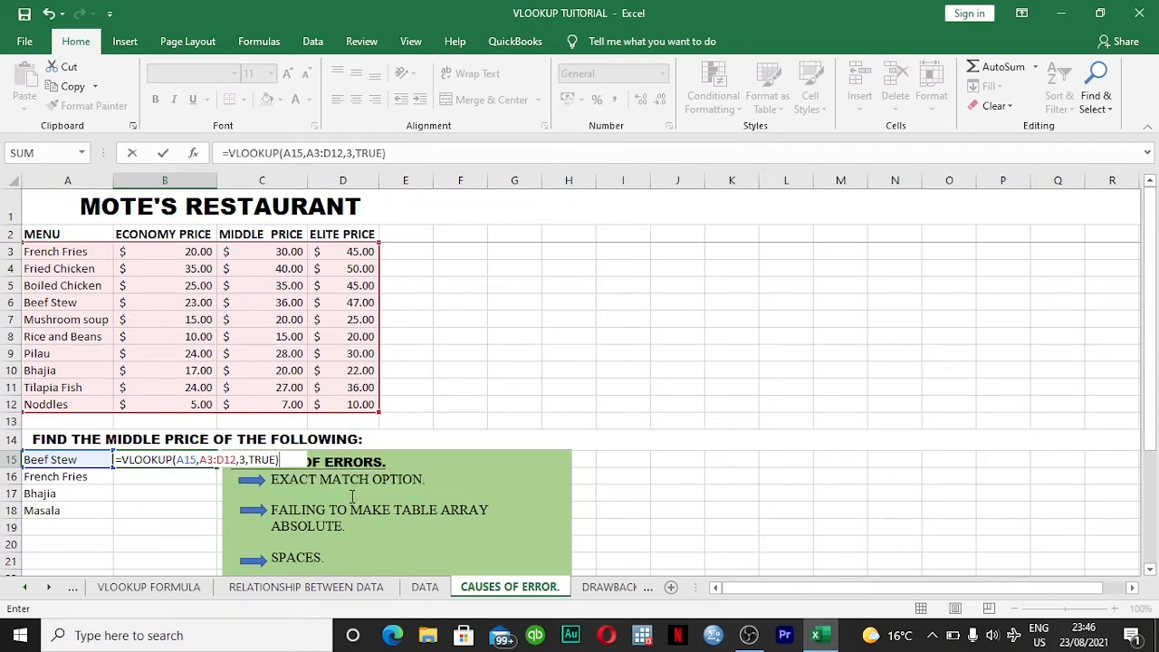
{"action": "key", "text": "Return"}
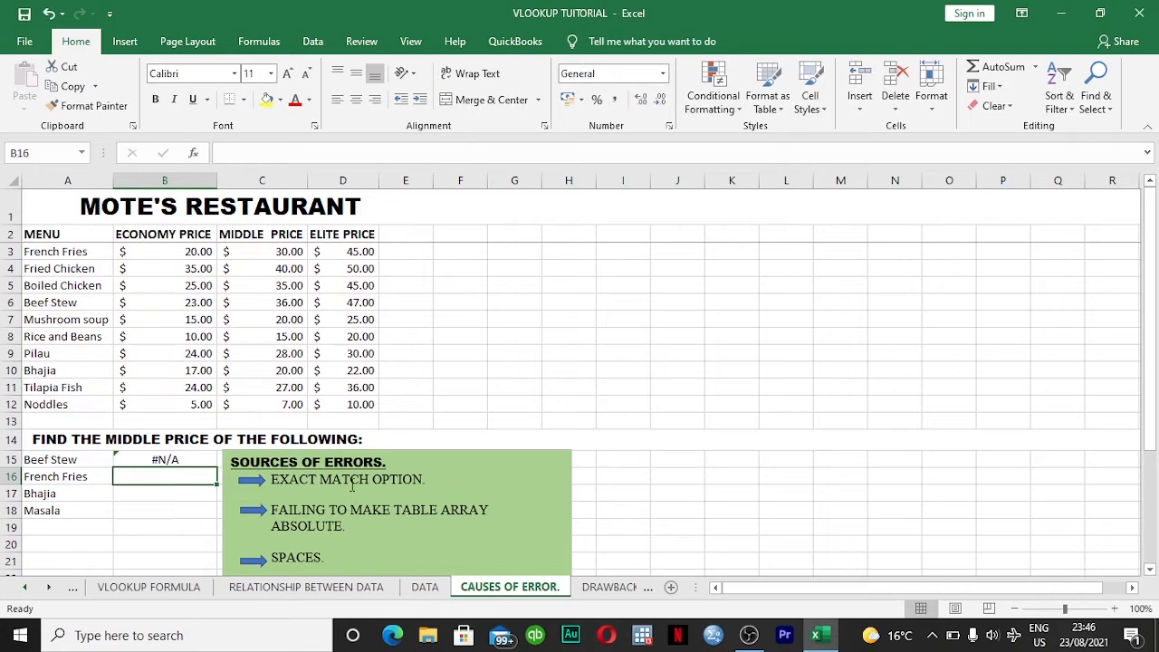
- Change the range lookup in the B15 formula to an exact match (FALSE)
{"action": "left_click", "coordinate": [160, 460]}
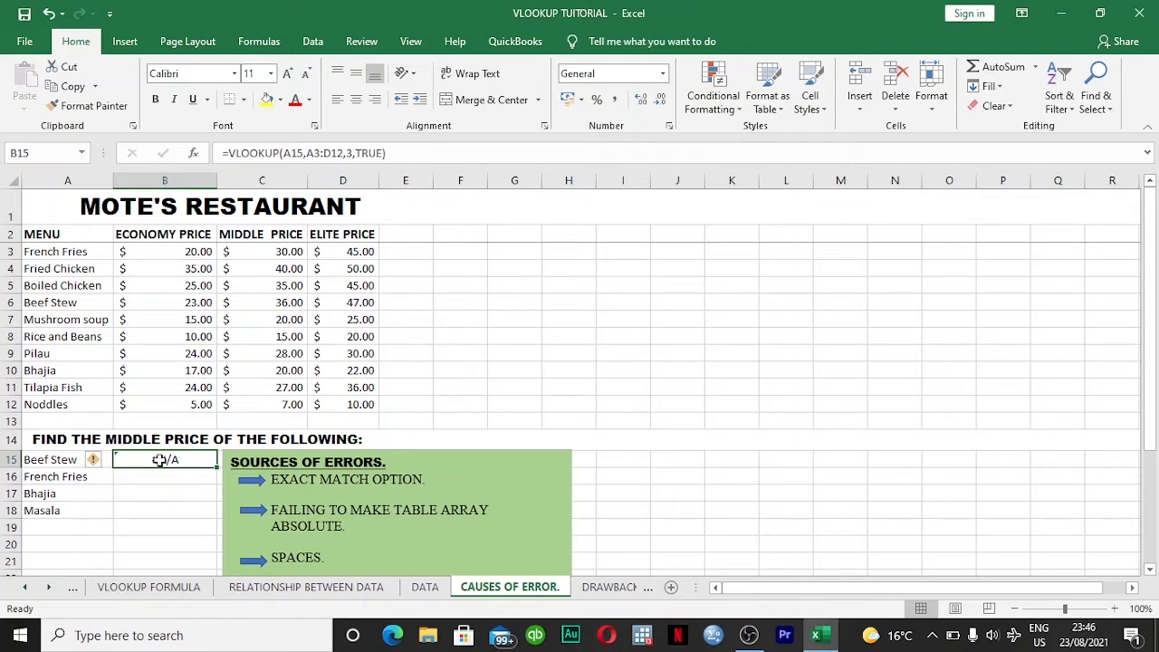
{"action": "double_click", "coordinate": [159, 460]}
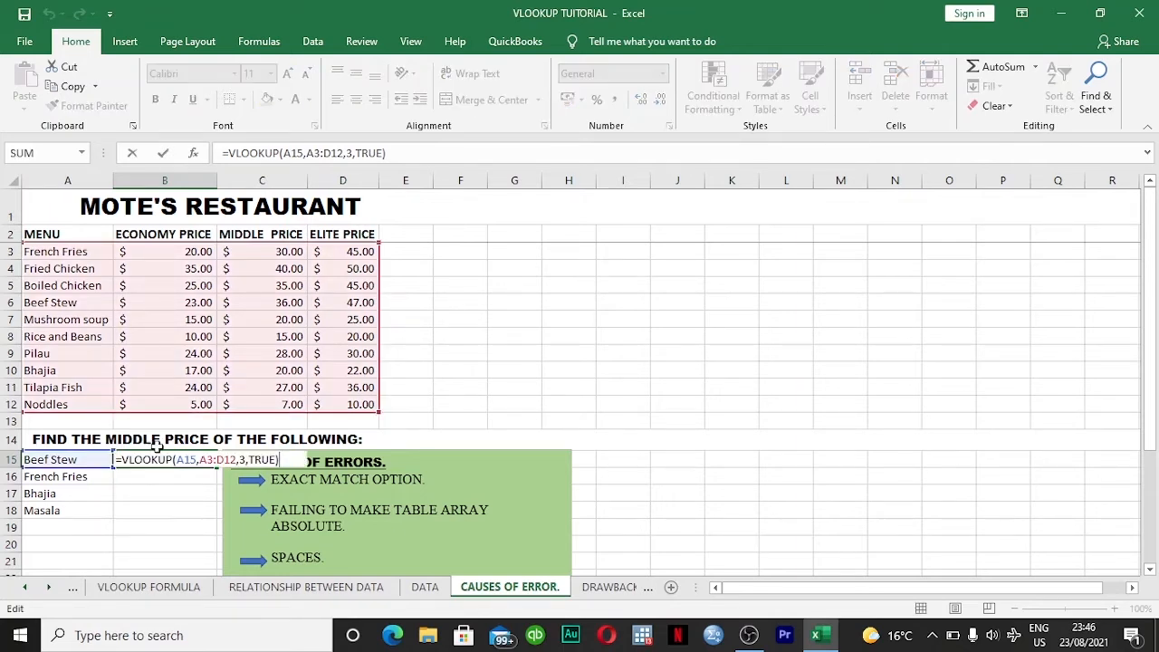
{"action": "left_click", "coordinate": [276, 460]}
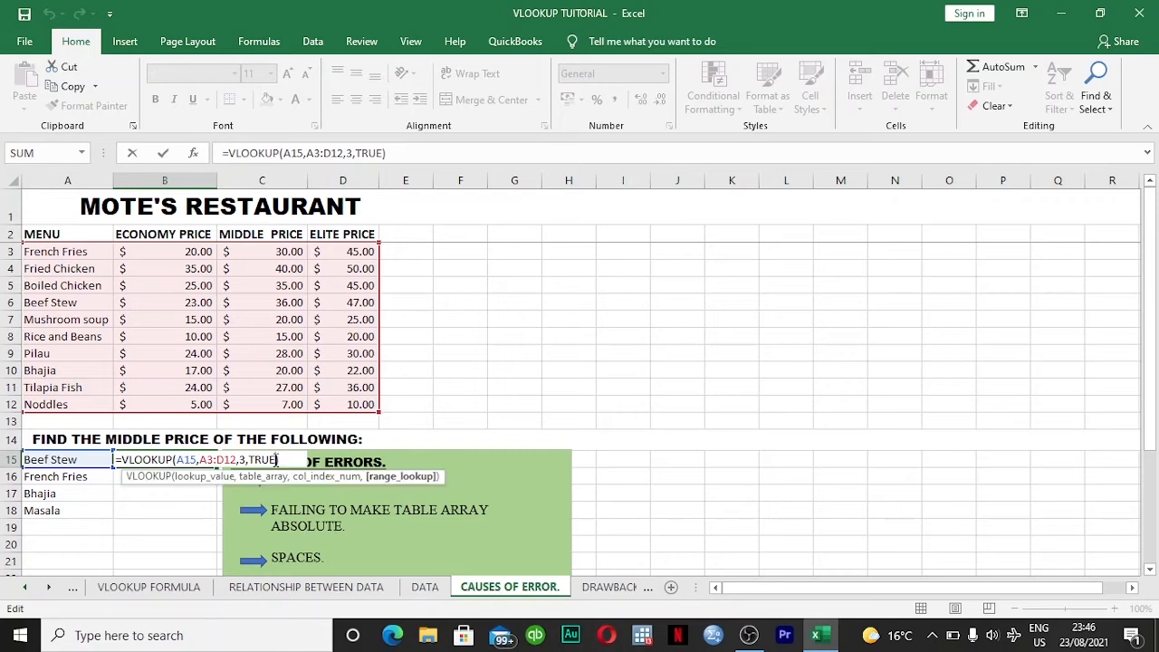
{"action": "key", "text": "BackSpace"}
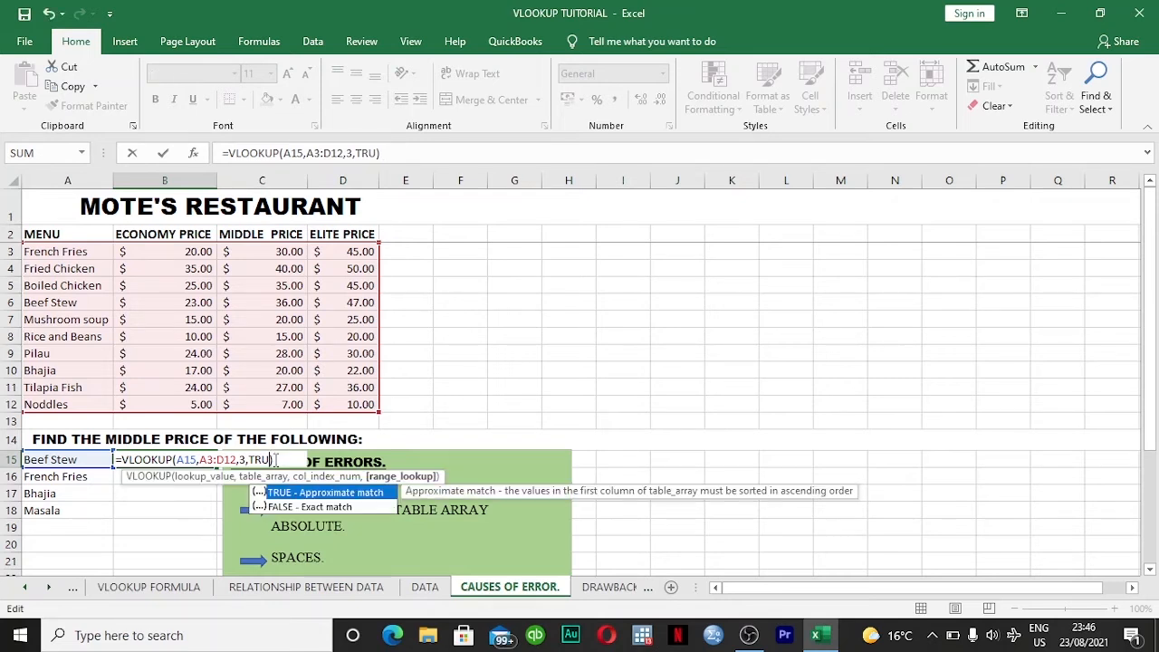
{"action": "key", "text": "Down"}
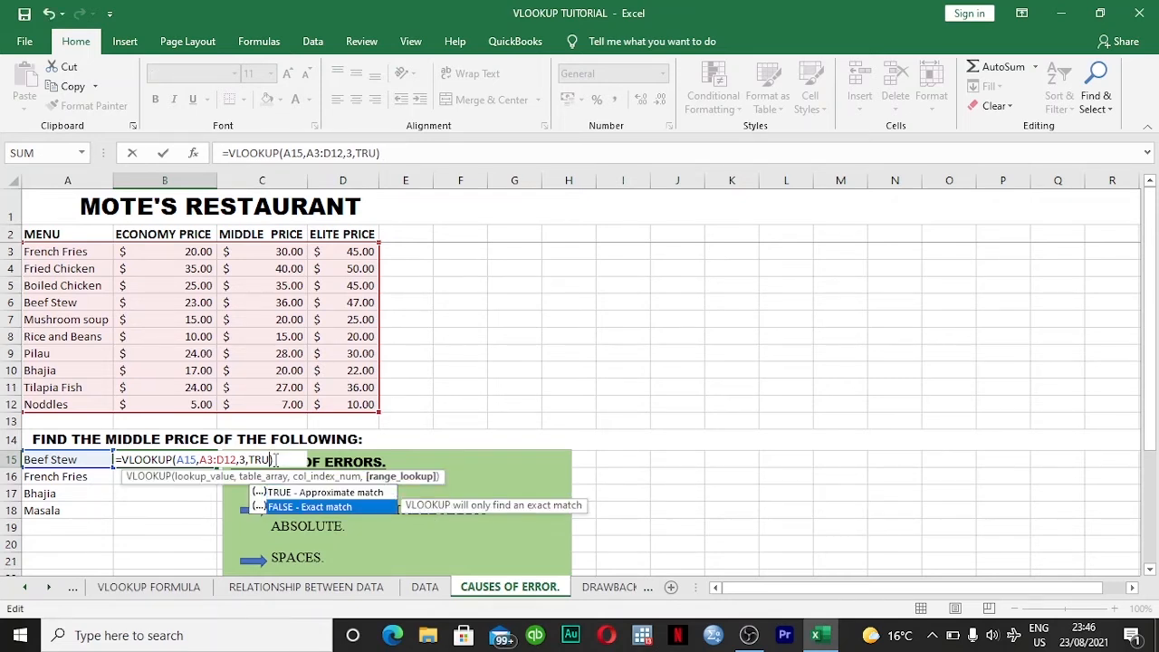
{"action": "key", "text": "Tab"}
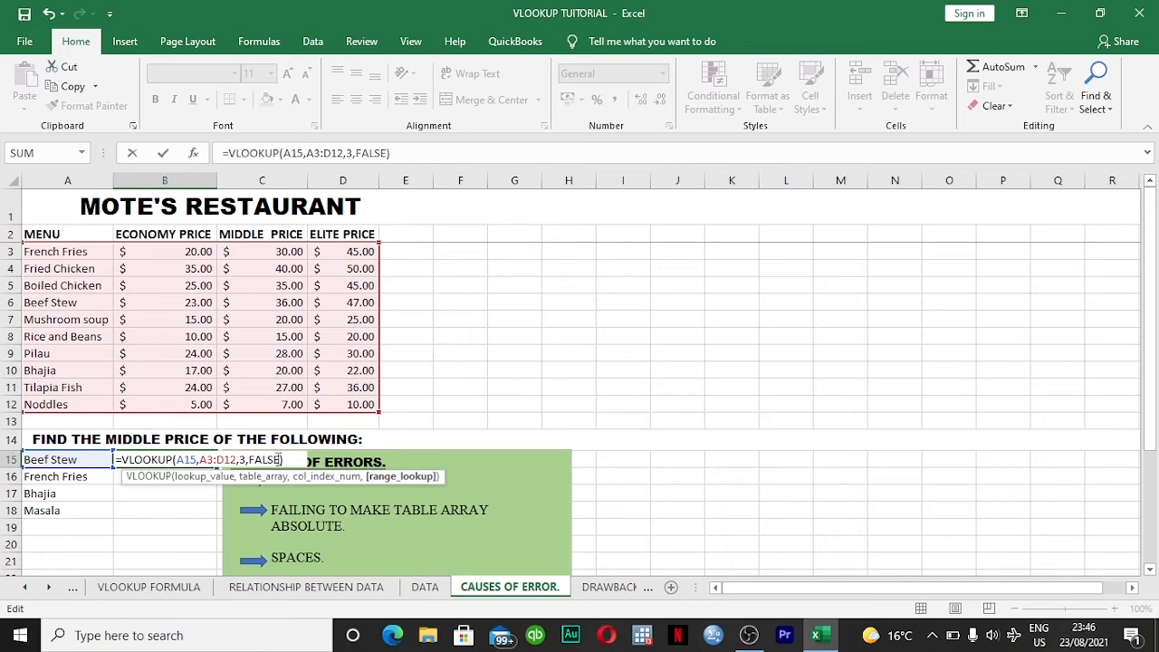
{"action": "type", "text": ")"}
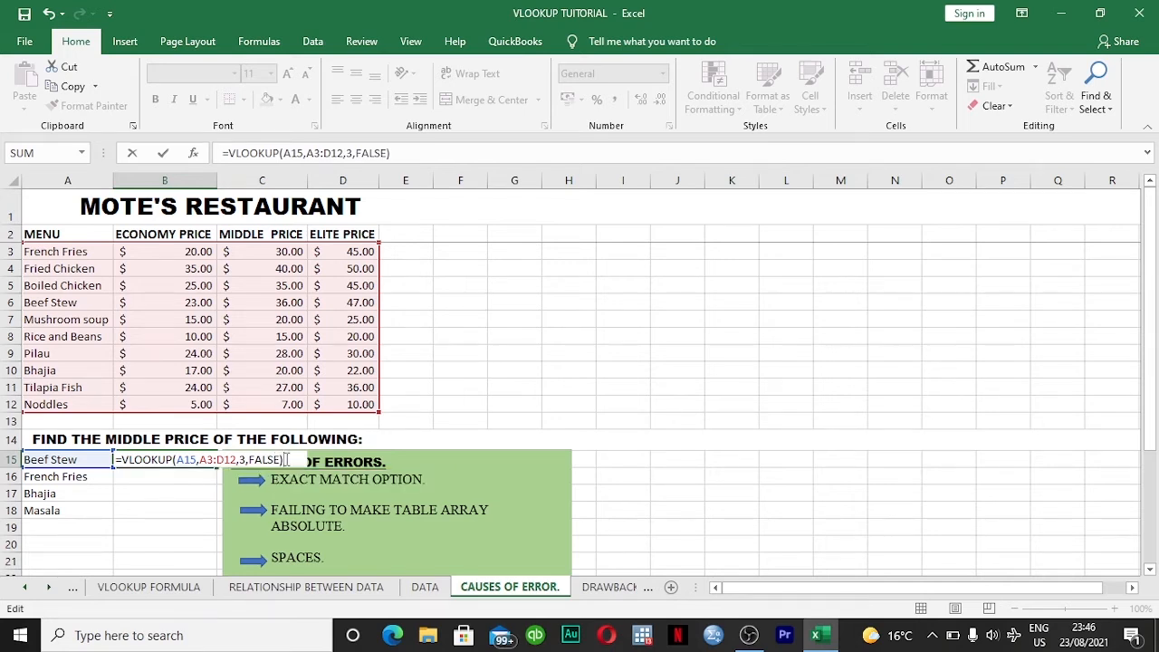
{"action": "key", "text": "Return"}
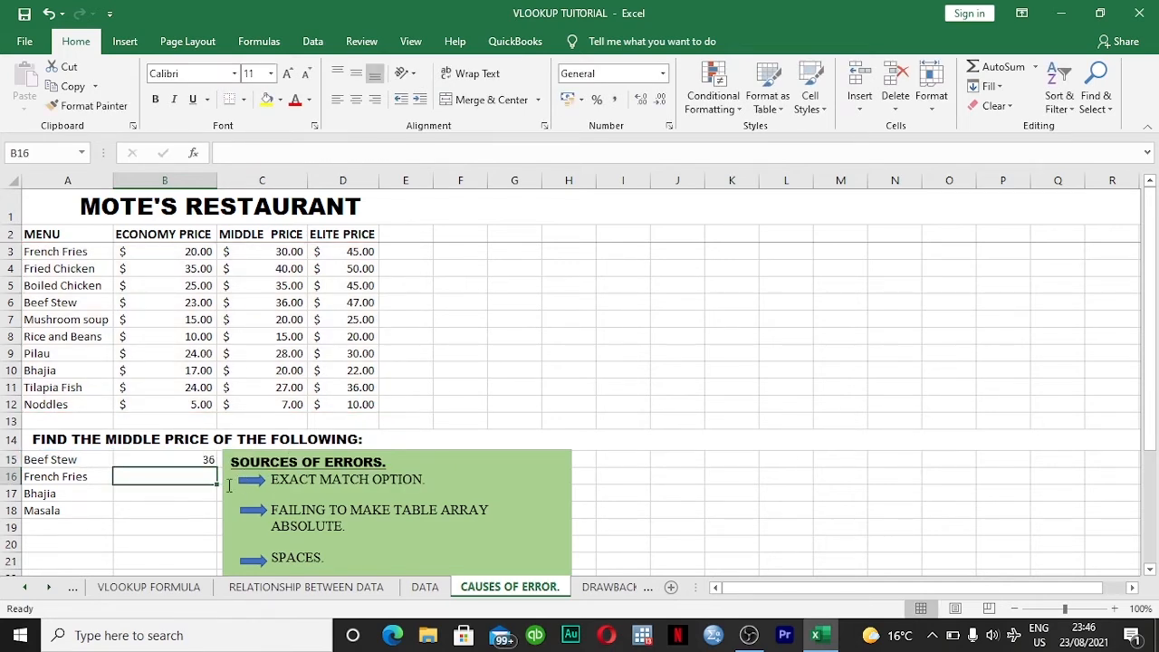
- Fill the Beef Stew formula from B15 down to B18 and examine the table array references in B15, B16 and B17
{"action": "left_click", "coordinate": [181, 458]}
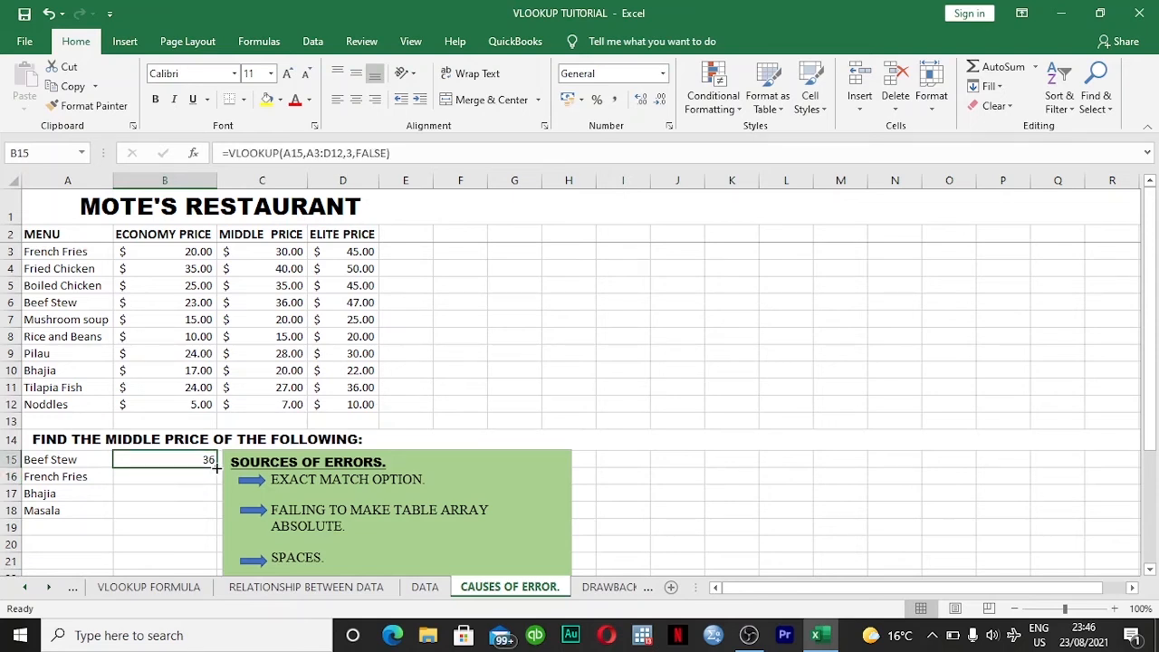
{"action": "double_click", "coordinate": [216, 466]}
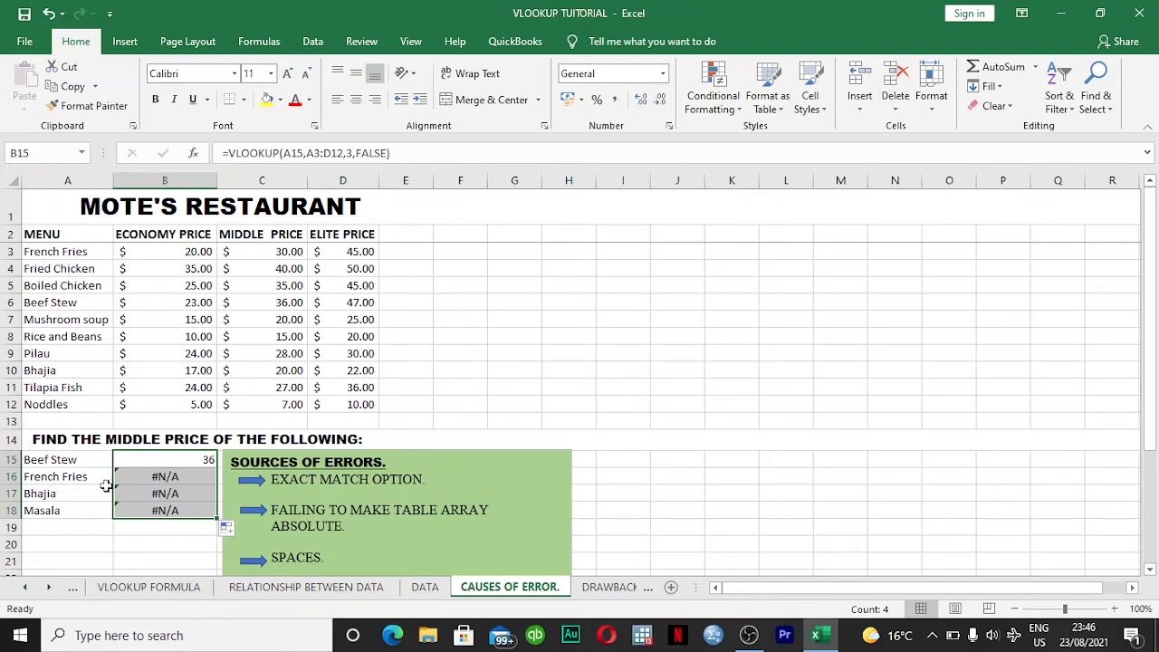
{"action": "left_click", "coordinate": [189, 460]}
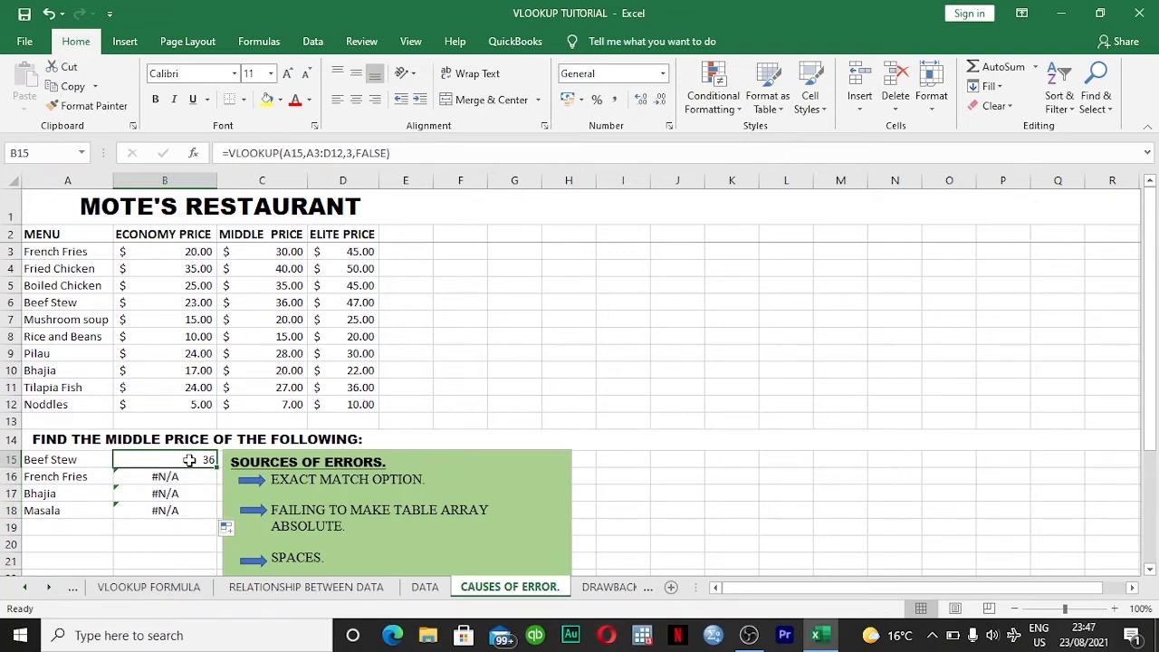
{"action": "double_click", "coordinate": [189, 460]}
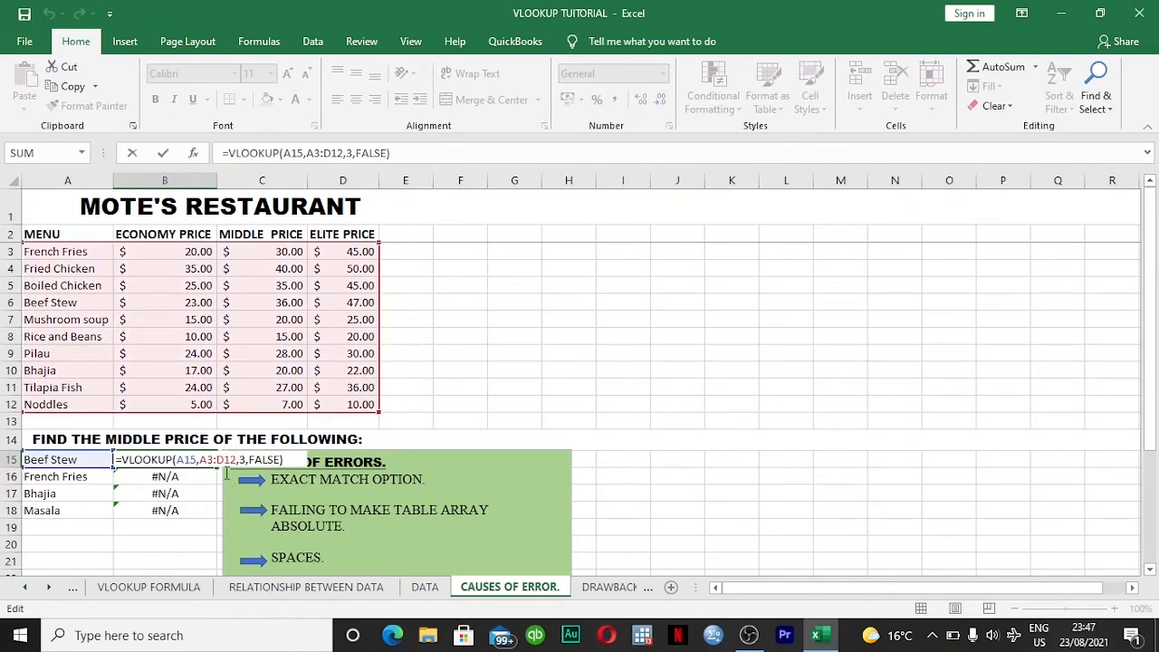
{"action": "left_click", "coordinate": [188, 478]}
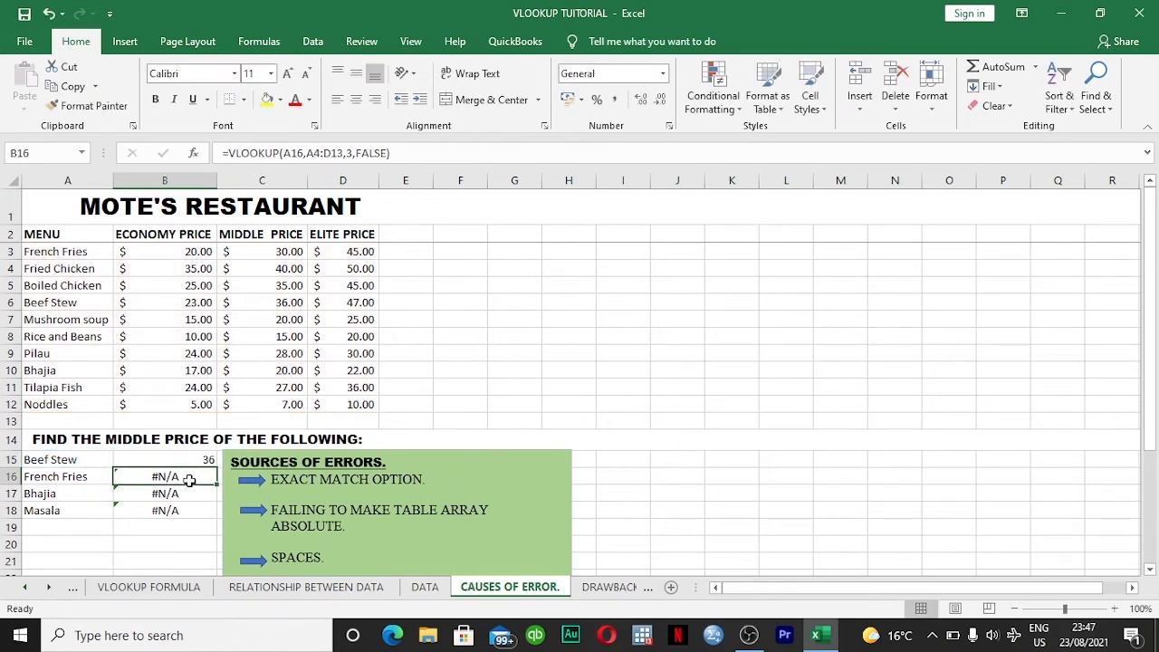
{"action": "double_click", "coordinate": [191, 480]}
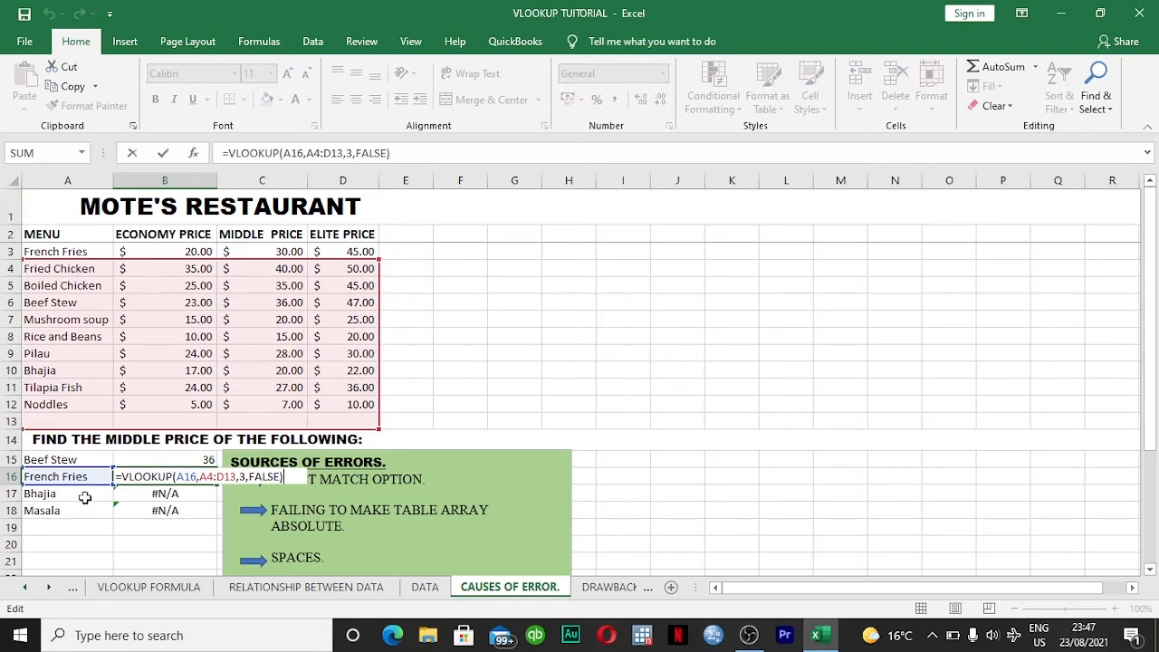
{"action": "left_click", "coordinate": [156, 493]}
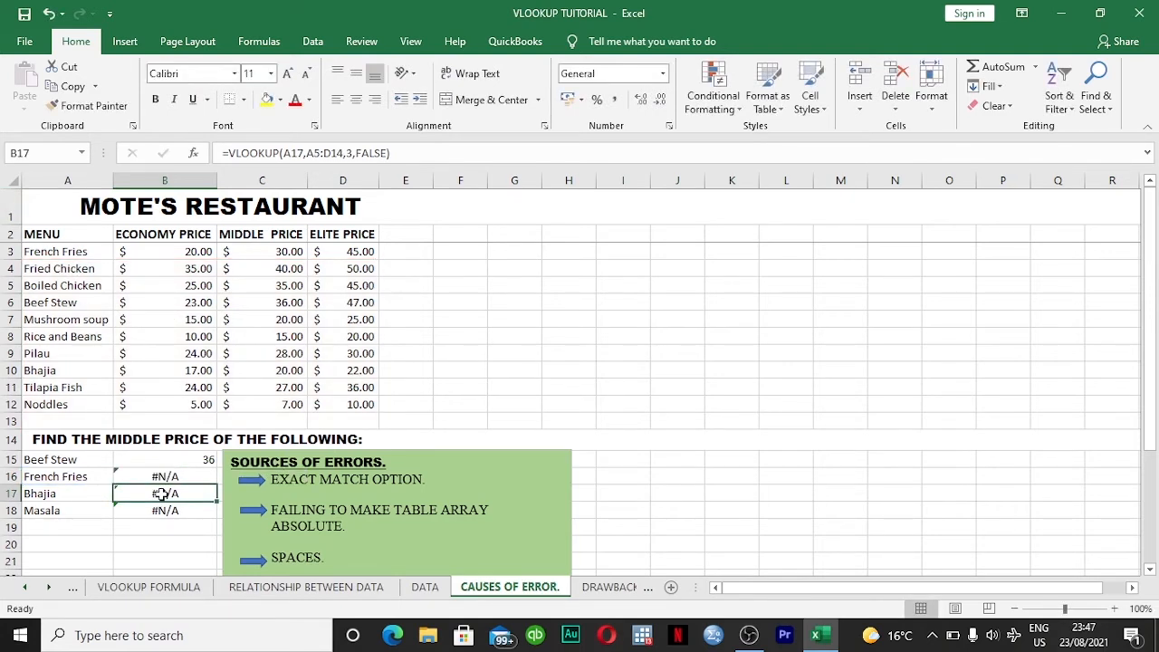
{"action": "double_click", "coordinate": [160, 493]}
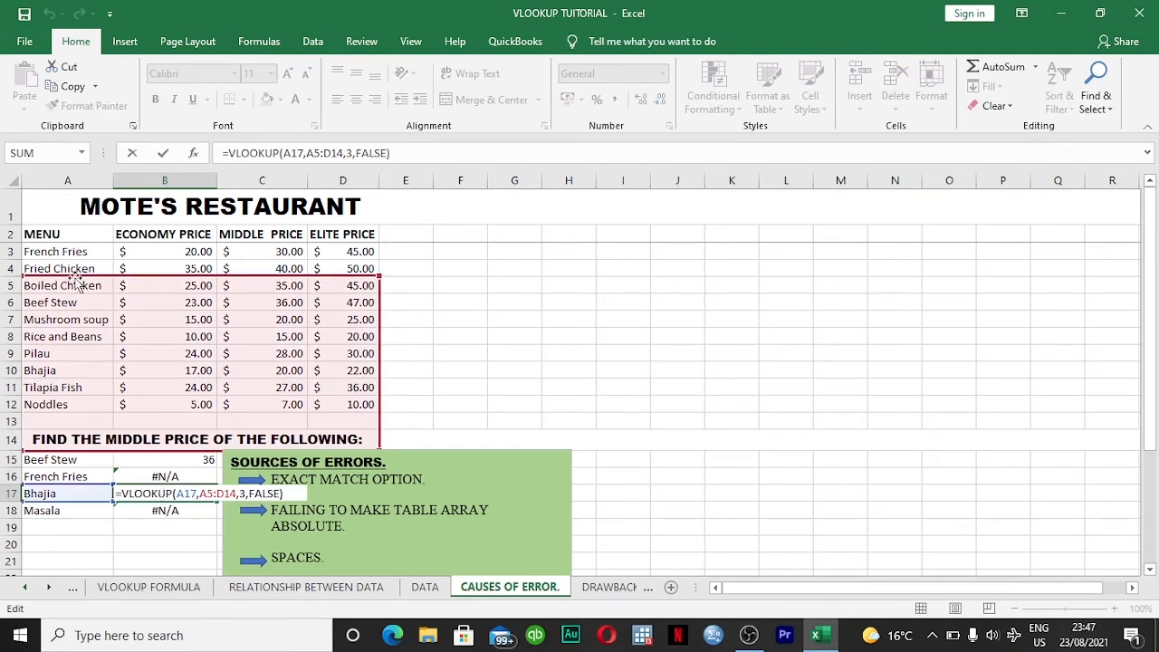
- Make the table array in the B15 formula absolute as $A$3:$D$12 and refill the formula down to B18
{"action": "left_click", "coordinate": [185, 465]}
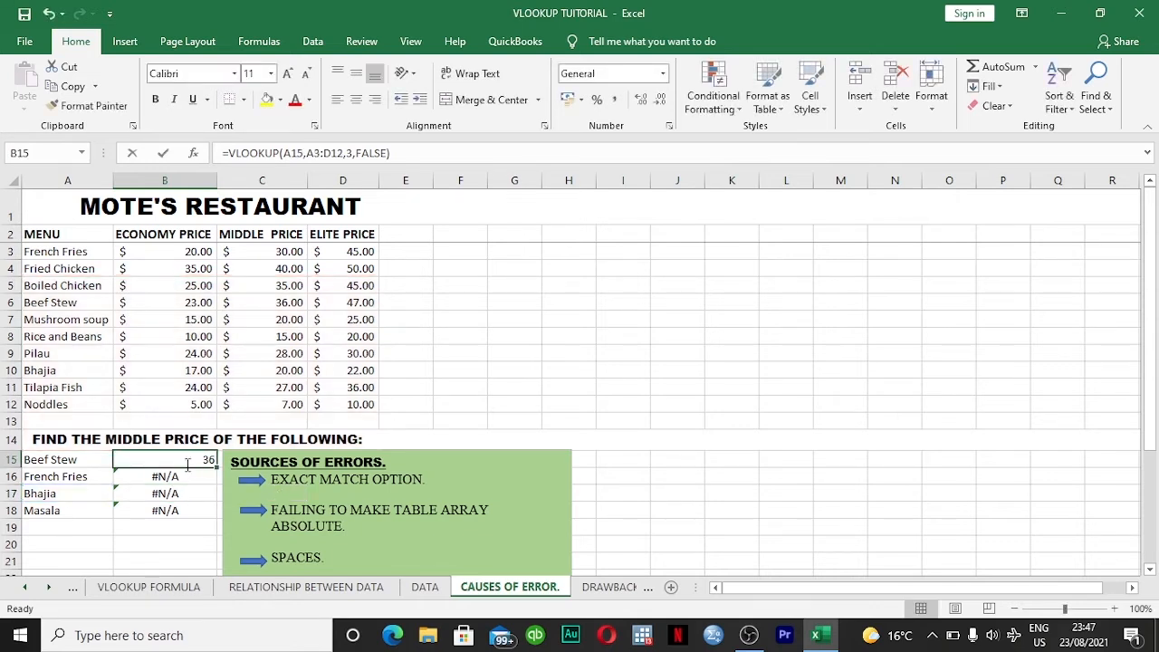
{"action": "double_click", "coordinate": [185, 464]}
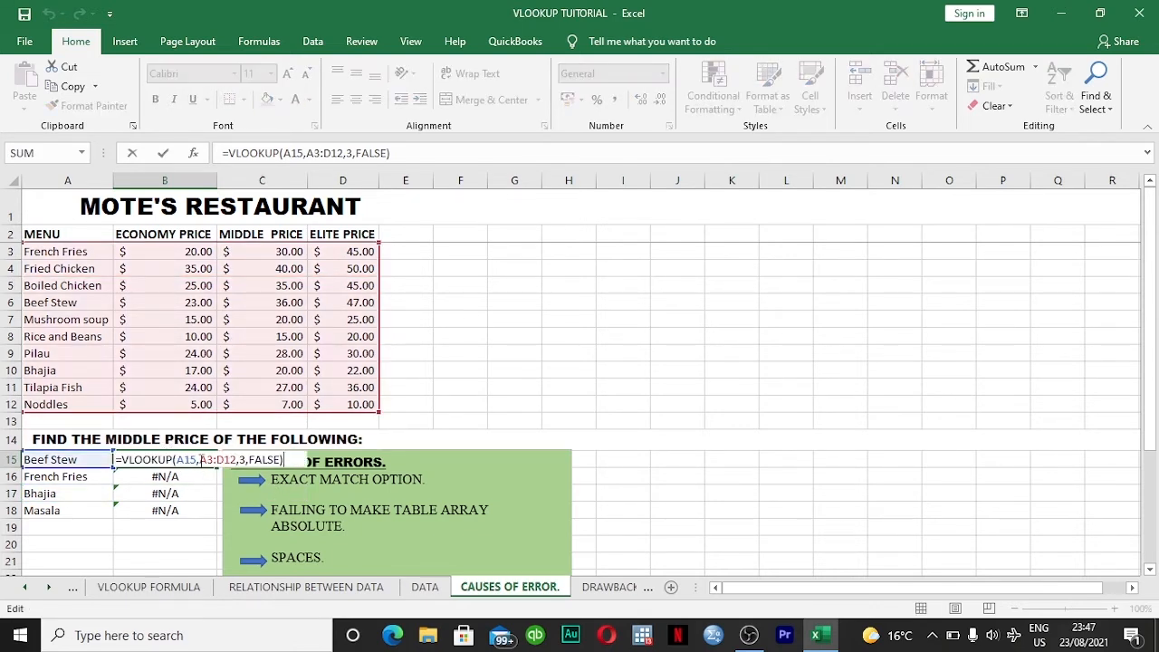
{"action": "left_click_drag", "start_coordinate": [202, 459], "coordinate": [236, 460]}
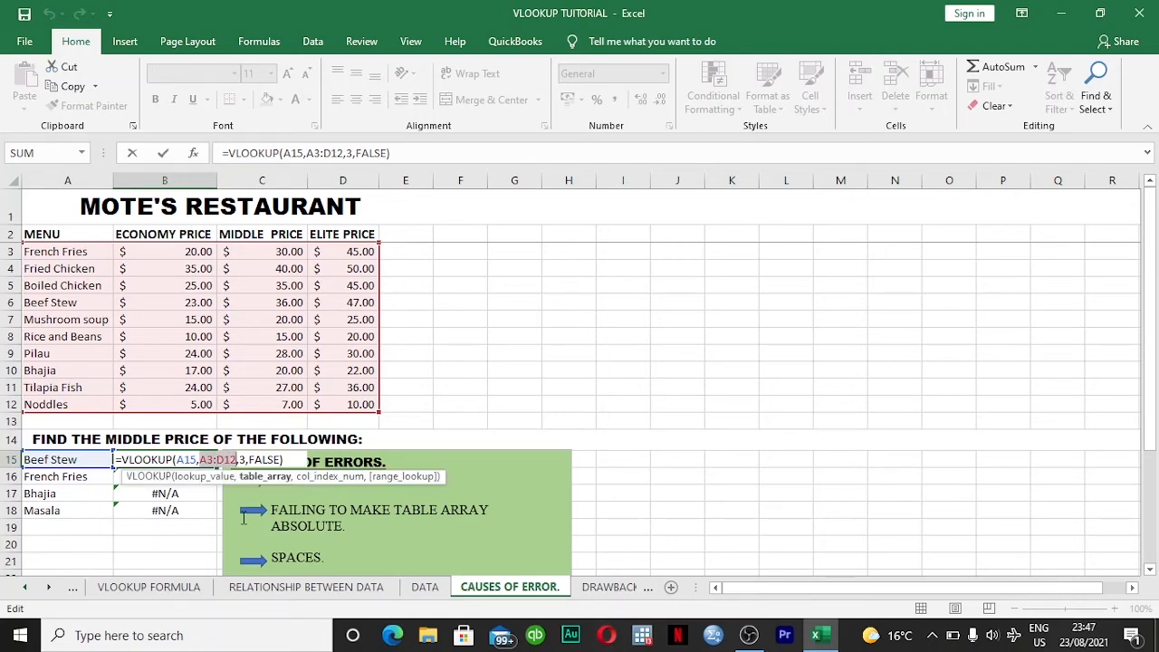
{"action": "key", "text": "F4"}
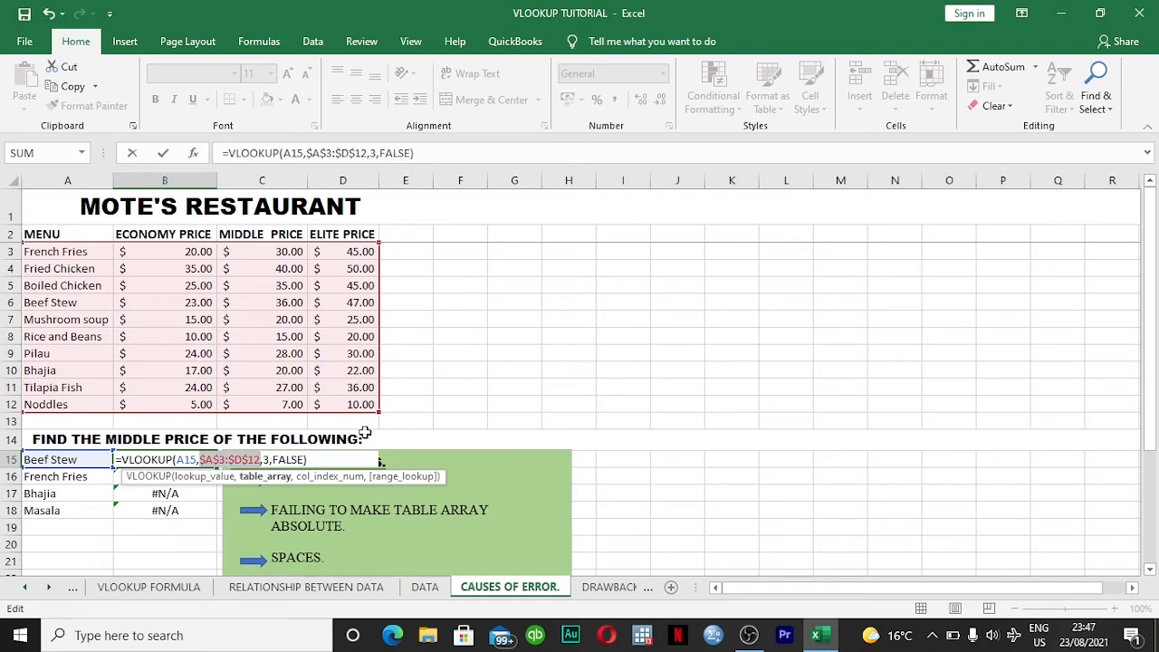
{"action": "left_click", "coordinate": [317, 461]}
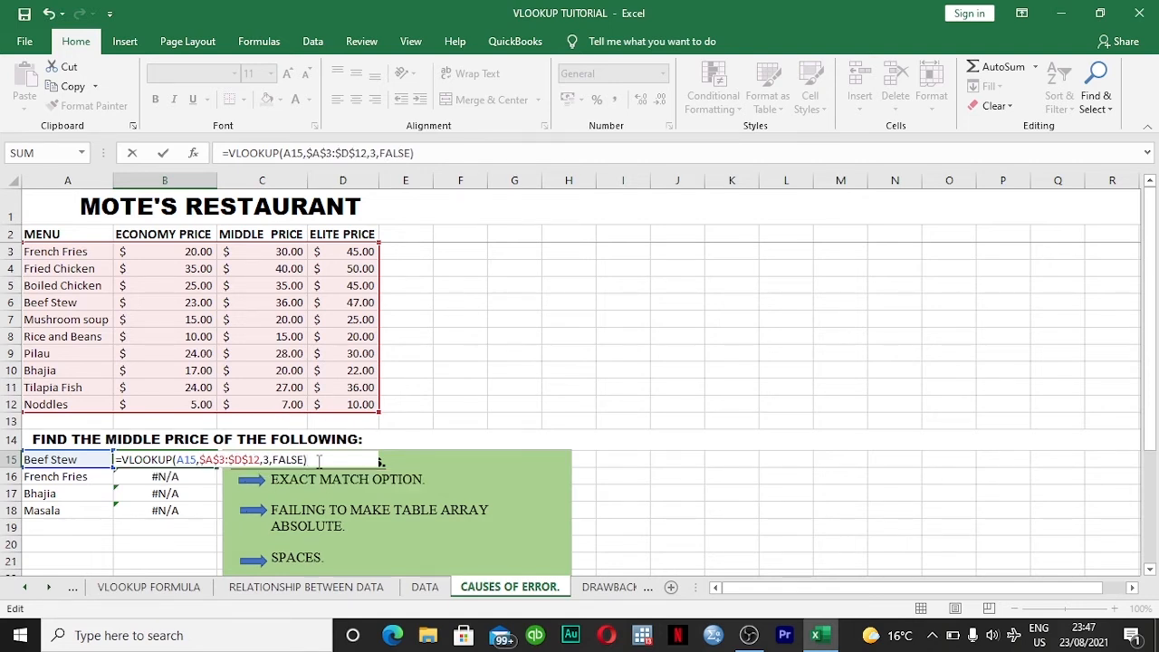
{"action": "key", "text": "Return"}
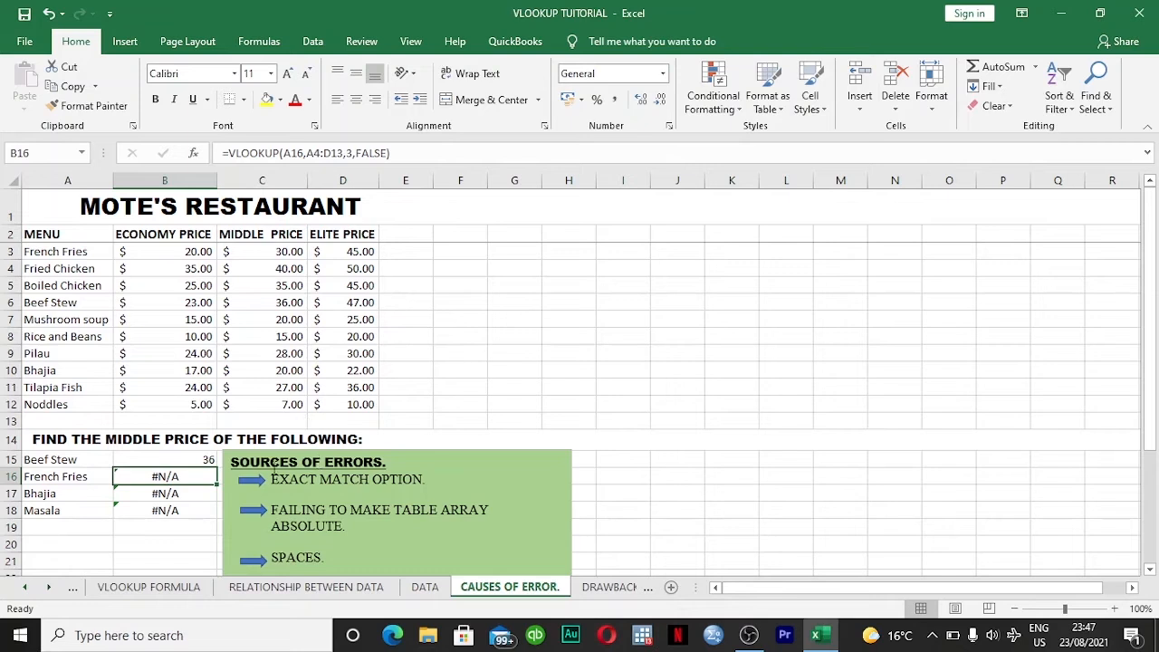
{"action": "left_click", "coordinate": [207, 457]}
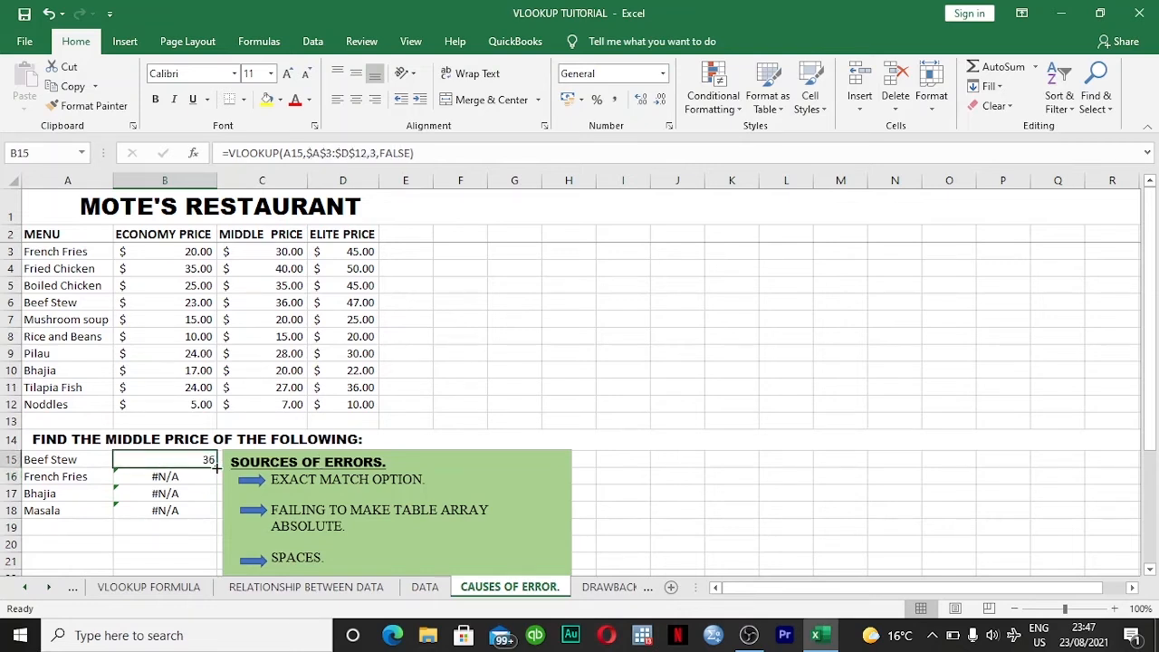
{"action": "double_click", "coordinate": [215, 464]}
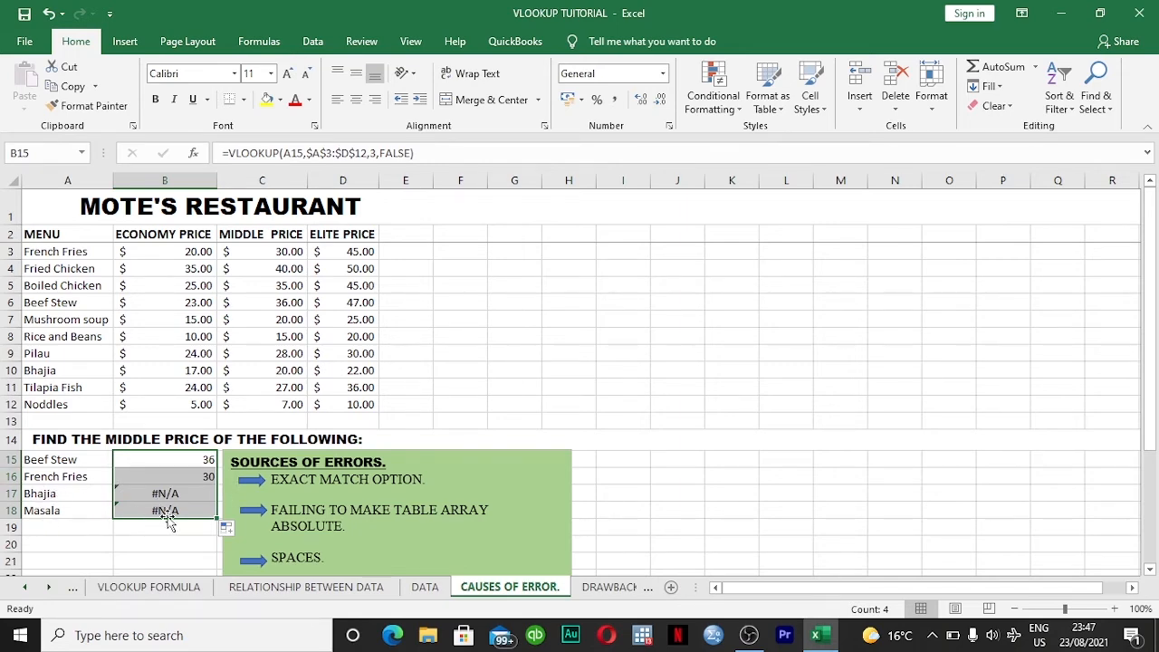
- Examine the Bhajia entries in A17 and A10 for extra spaces after the text
{"action": "scroll", "coordinate": [189, 510], "scroll_direction": "down", "scroll_amount": 2}
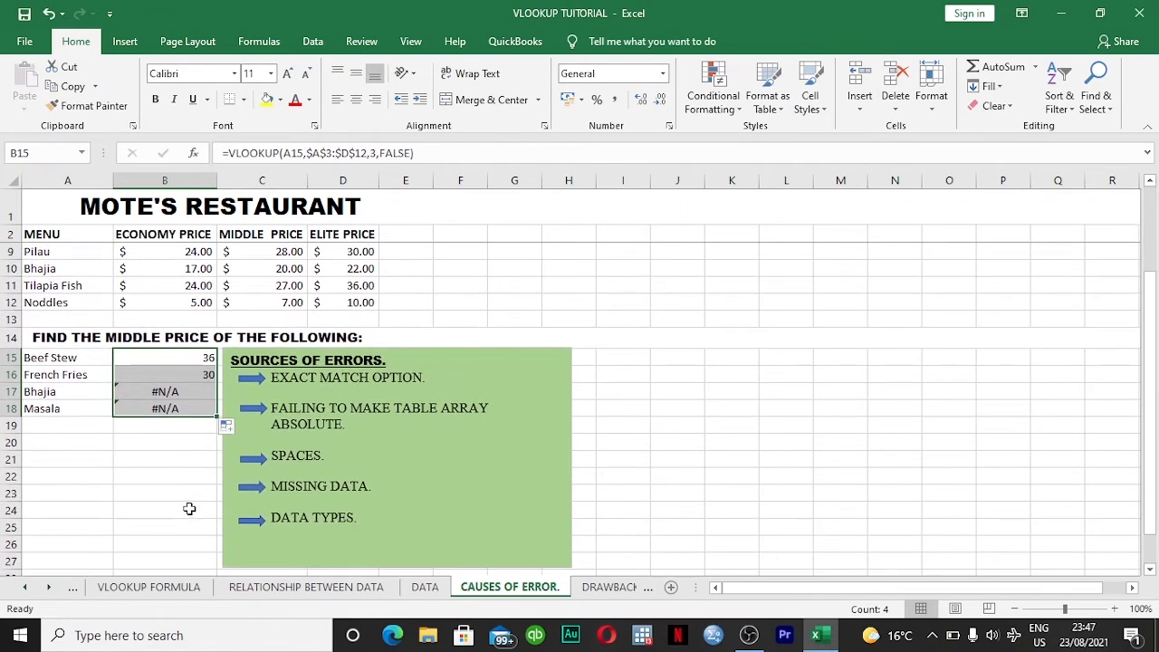
{"action": "scroll", "coordinate": [81, 410], "scroll_direction": "up", "scroll_amount": 1}
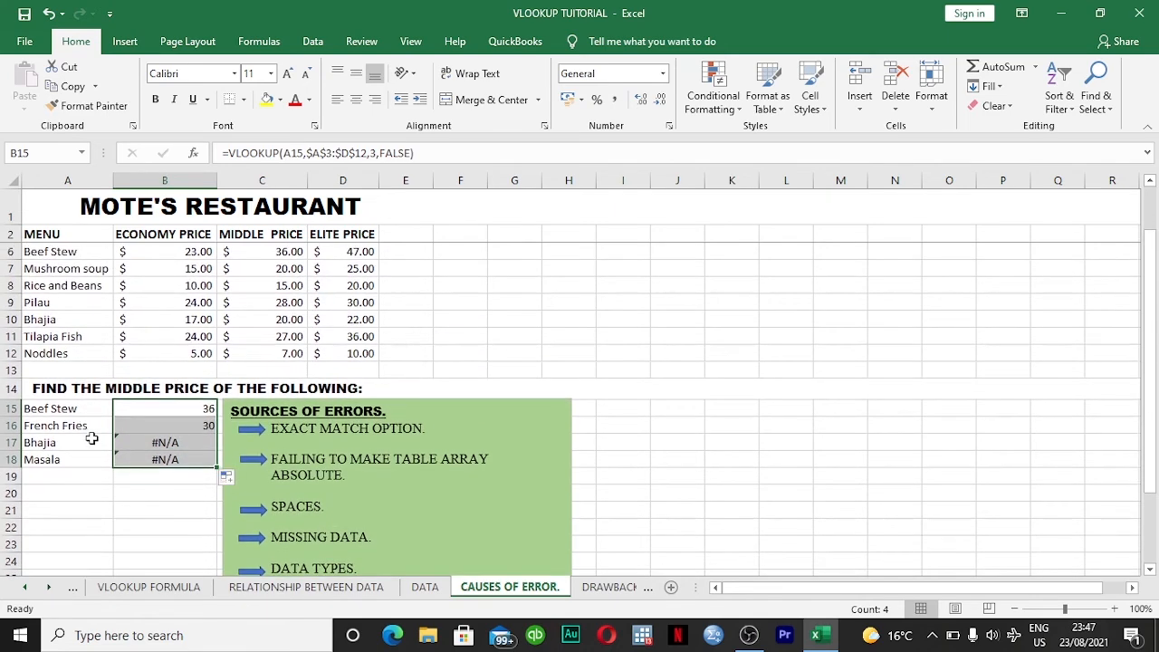
{"action": "left_click", "coordinate": [91, 443]}
{"action": "double_click", "coordinate": [90, 443]}
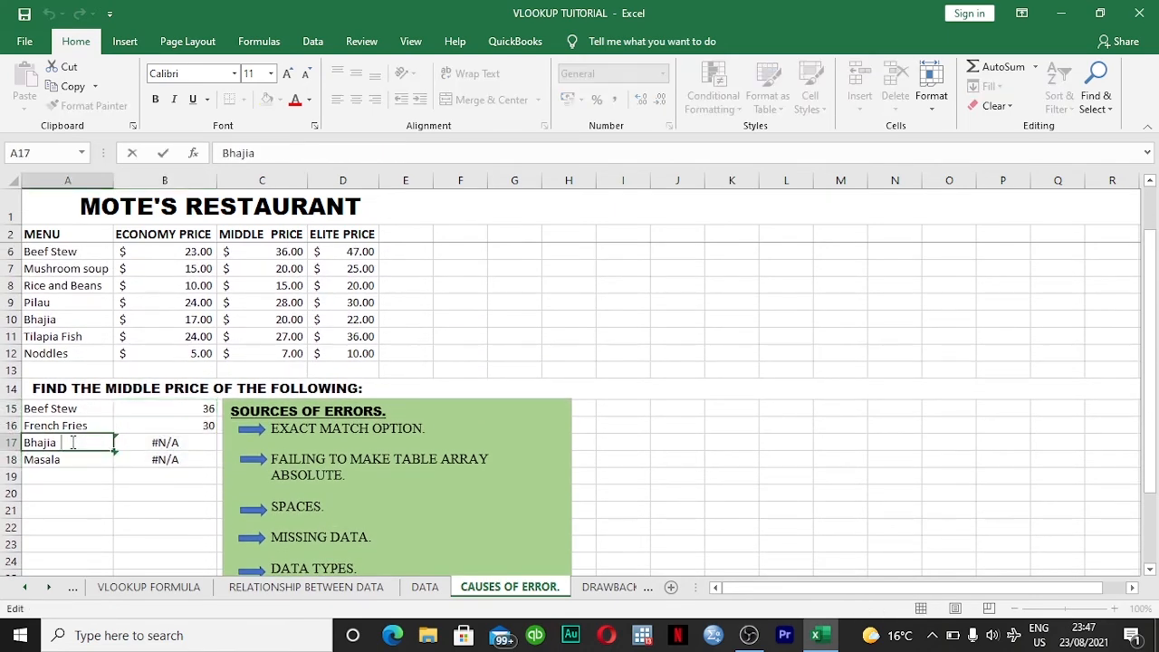
{"action": "left_click", "coordinate": [68, 323]}
{"action": "double_click", "coordinate": [67, 324]}
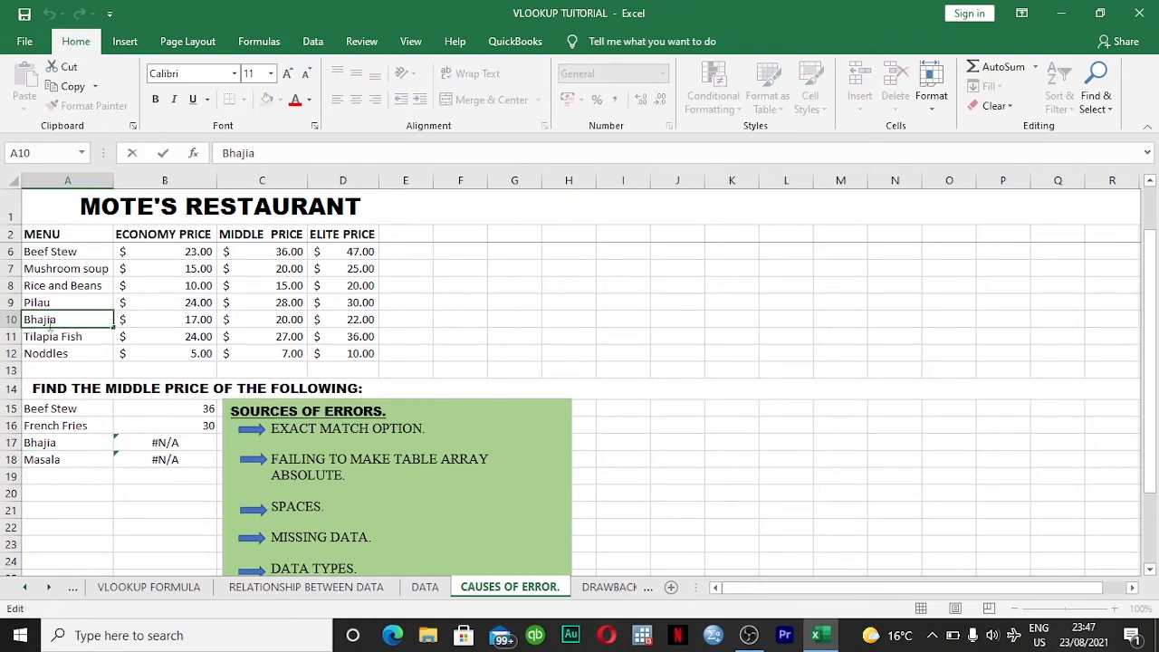
- Insert the TRIM function in front of the A17 lookup value in the B17 VLOOKUP formula
{"action": "left_click", "coordinate": [138, 446]}
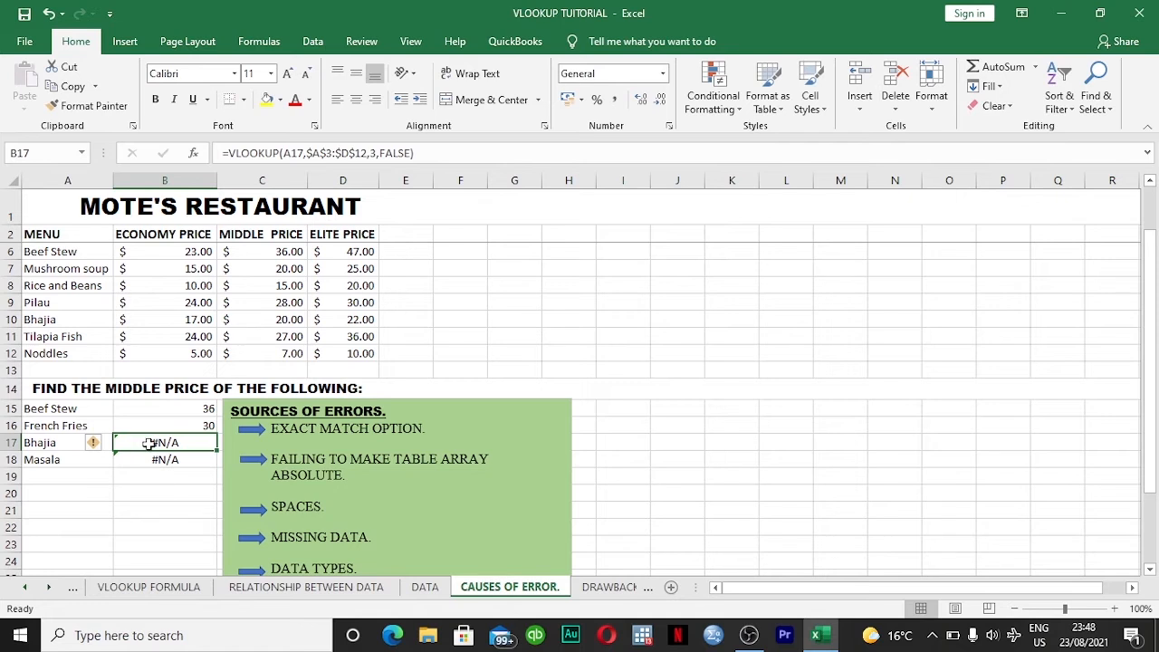
{"action": "double_click", "coordinate": [149, 444]}
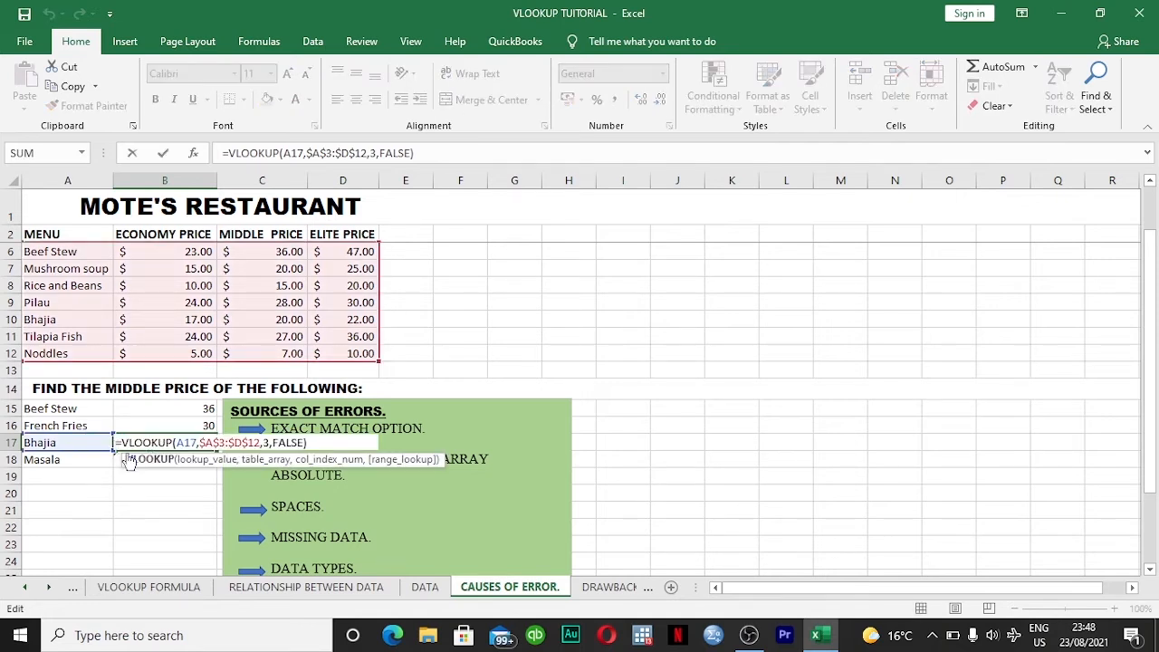
{"action": "left_click", "coordinate": [173, 443]}
{"action": "type", "text": "t"}
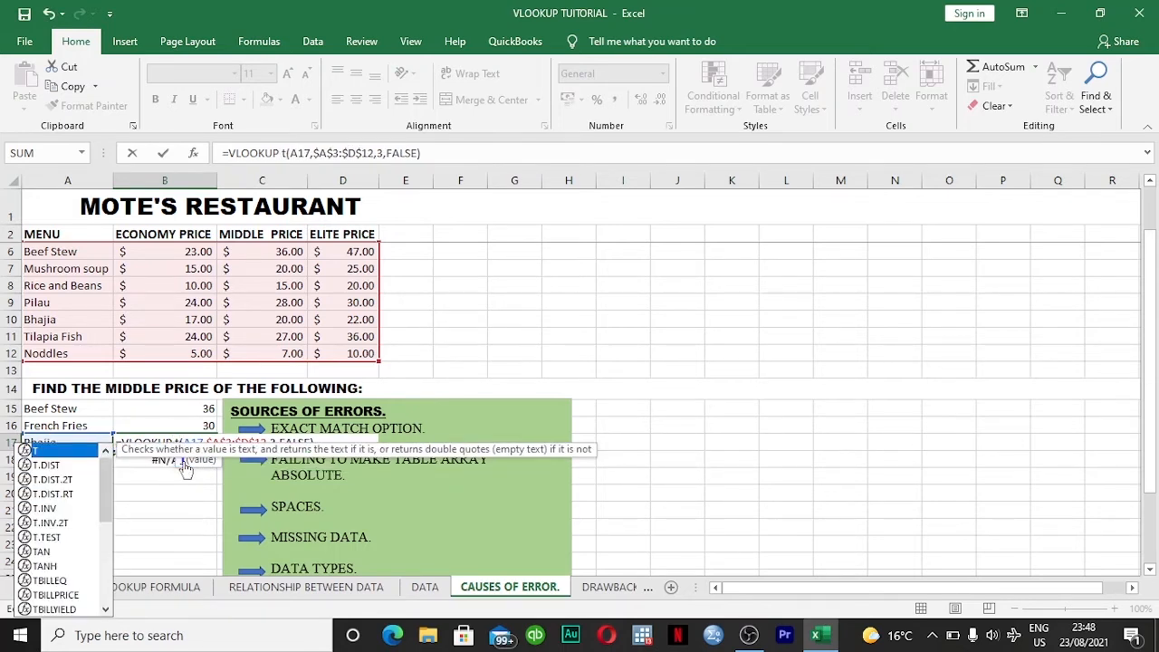
{"action": "type", "text": "r"}
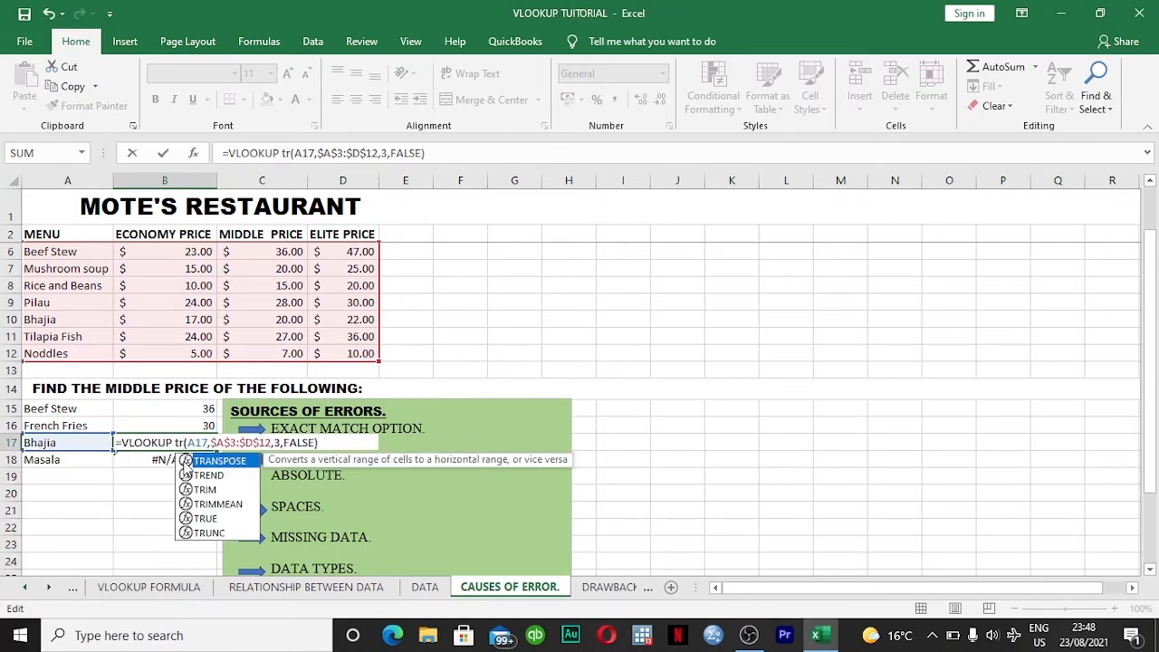
{"action": "double_click", "coordinate": [206, 489]}
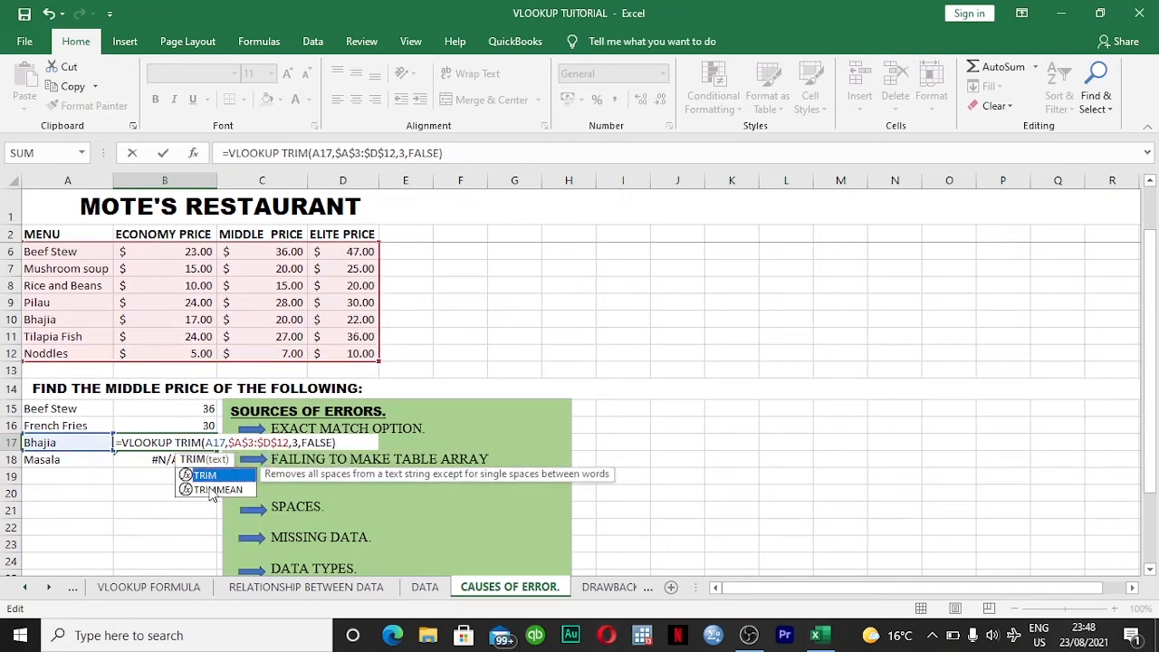
- Balance the parentheses in B17 and accept the corrected formula =VLOOKUP(TRIM(A17),$A$3:$D$12,3,FALSE)
{"action": "left_click", "coordinate": [174, 443]}
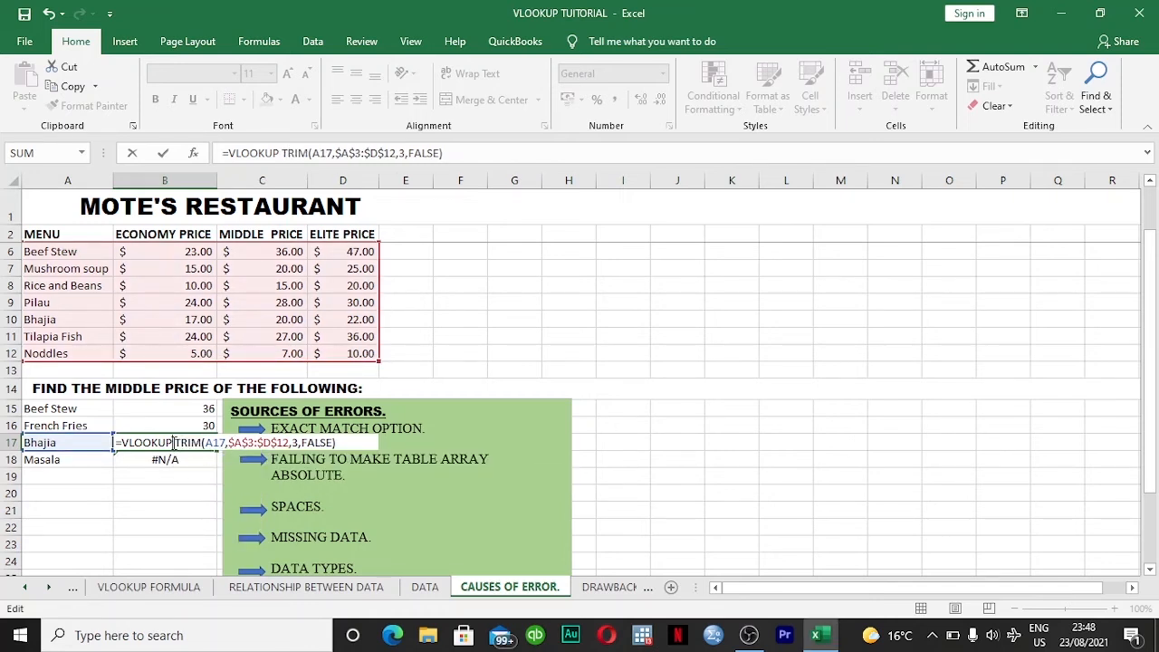
{"action": "left_click", "coordinate": [226, 443]}
{"action": "type", "text": ")"}
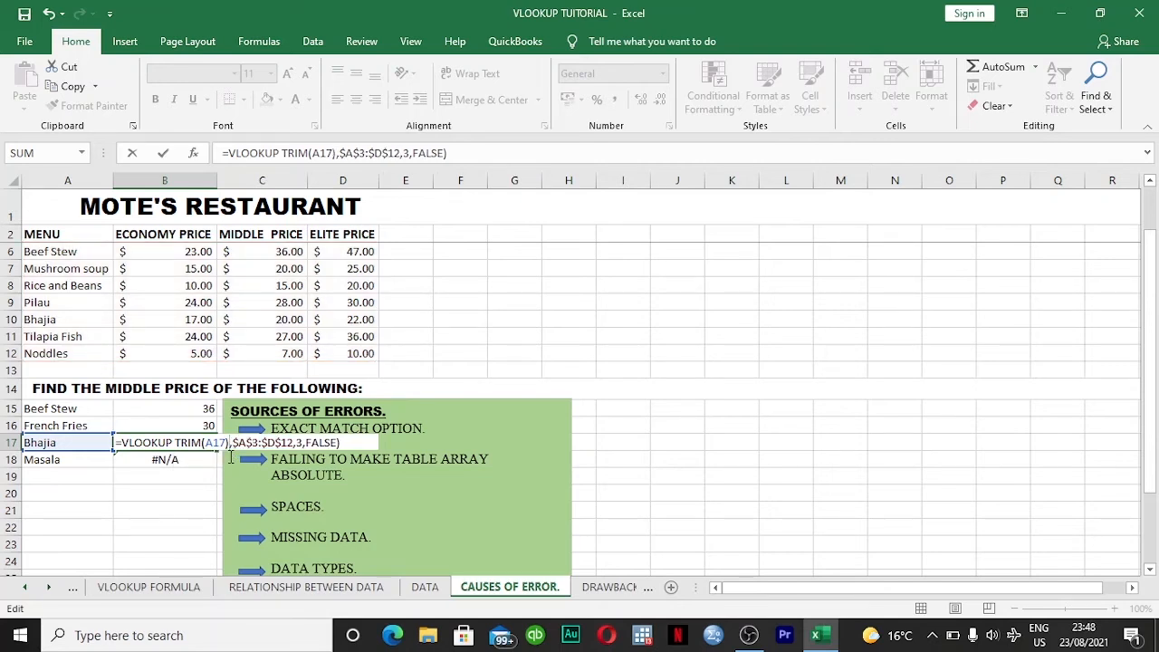
{"action": "left_click", "coordinate": [179, 442]}
{"action": "type", "text": "("}
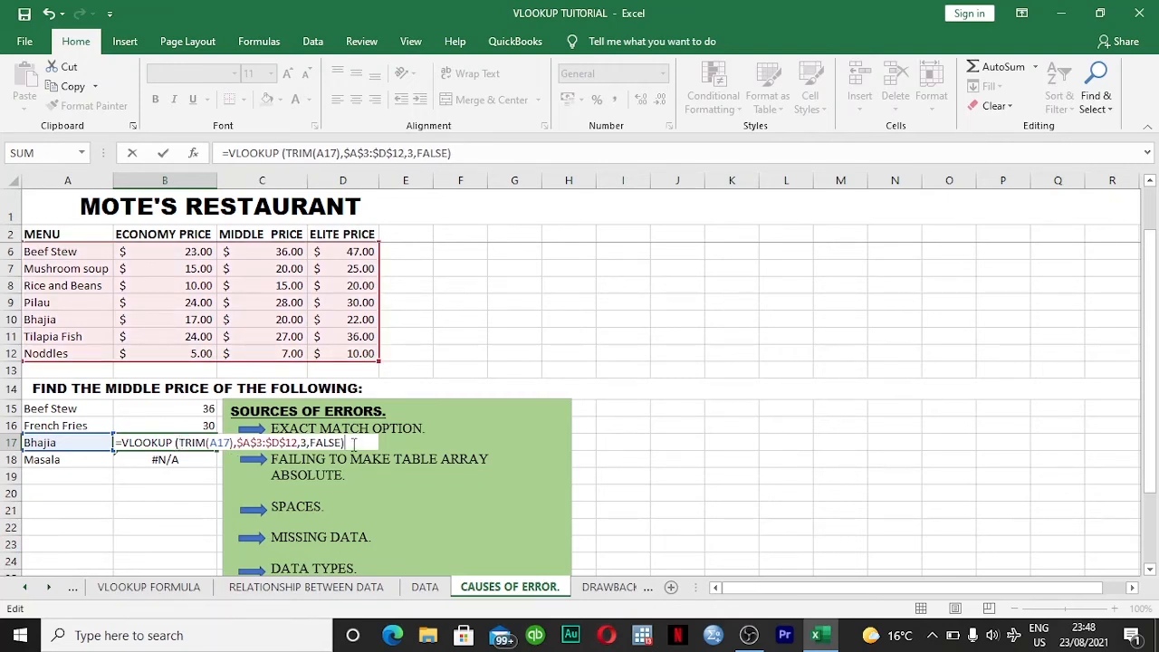
{"action": "key", "text": "Return"}
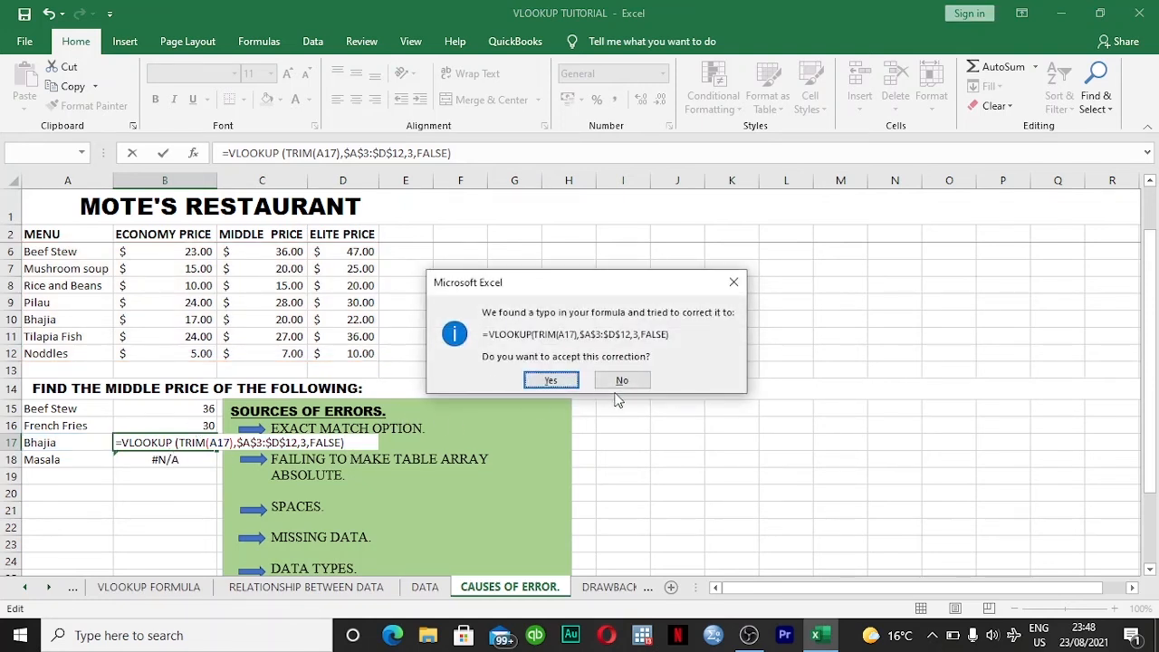
{"action": "left_click", "coordinate": [556, 383]}
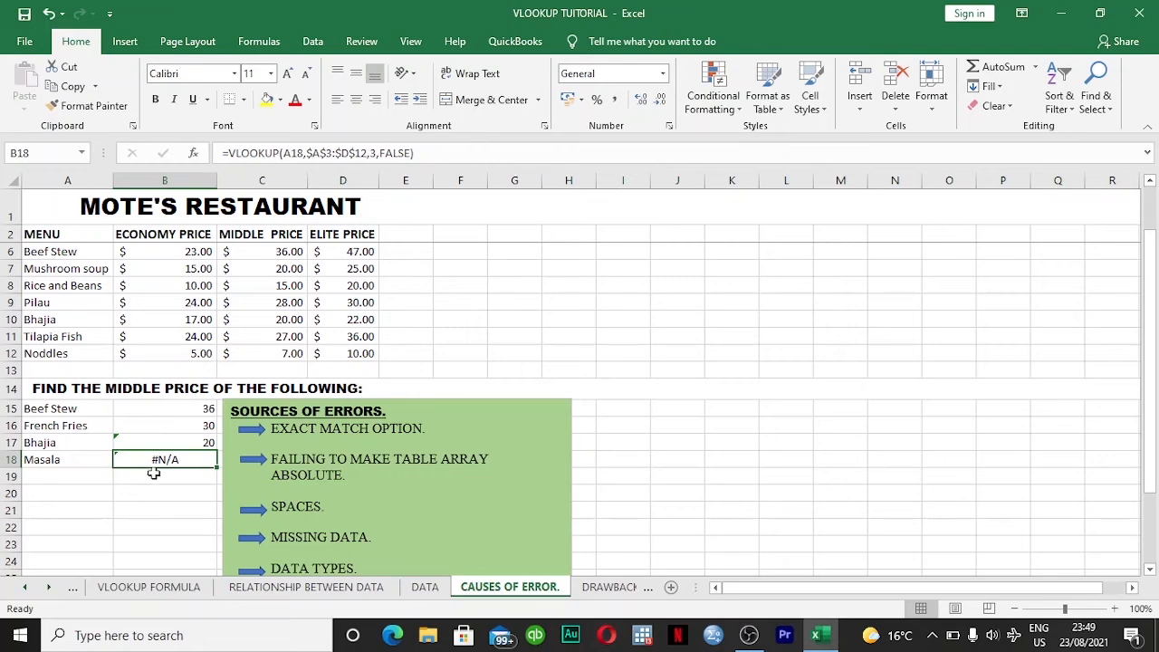
- Check the menu for Masala and add IFERROR around the VLOOKUP in B18
{"action": "scroll", "coordinate": [98, 433], "scroll_direction": "down", "scroll_amount": 1}
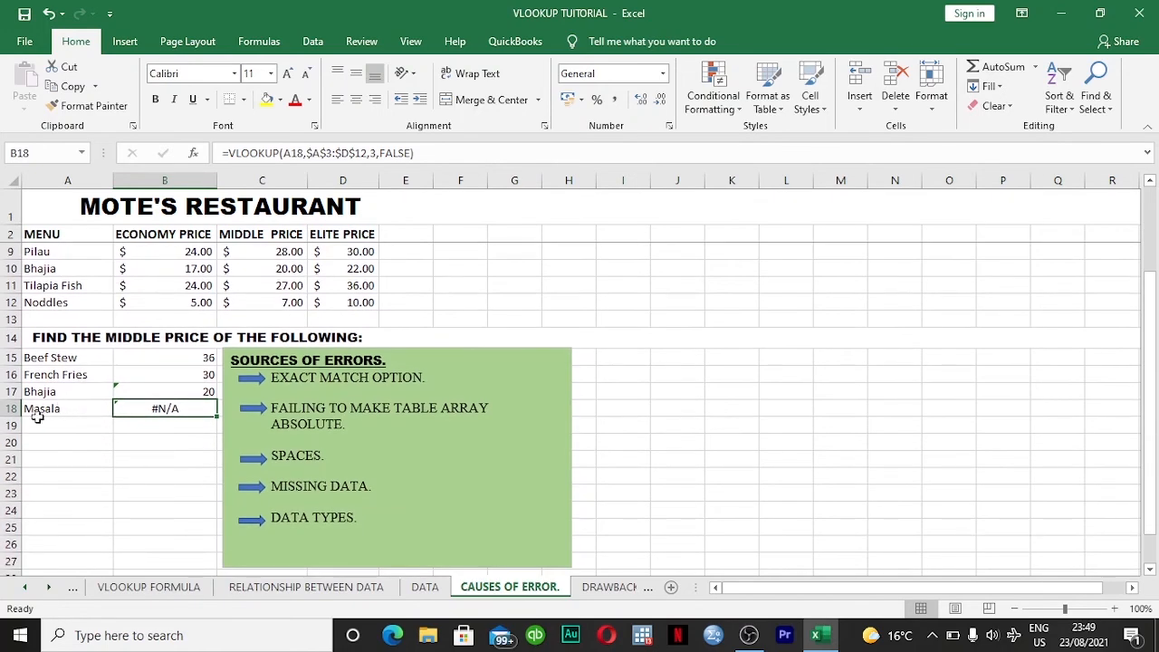
{"action": "scroll", "coordinate": [240, 408], "scroll_direction": "up", "scroll_amount": 2}
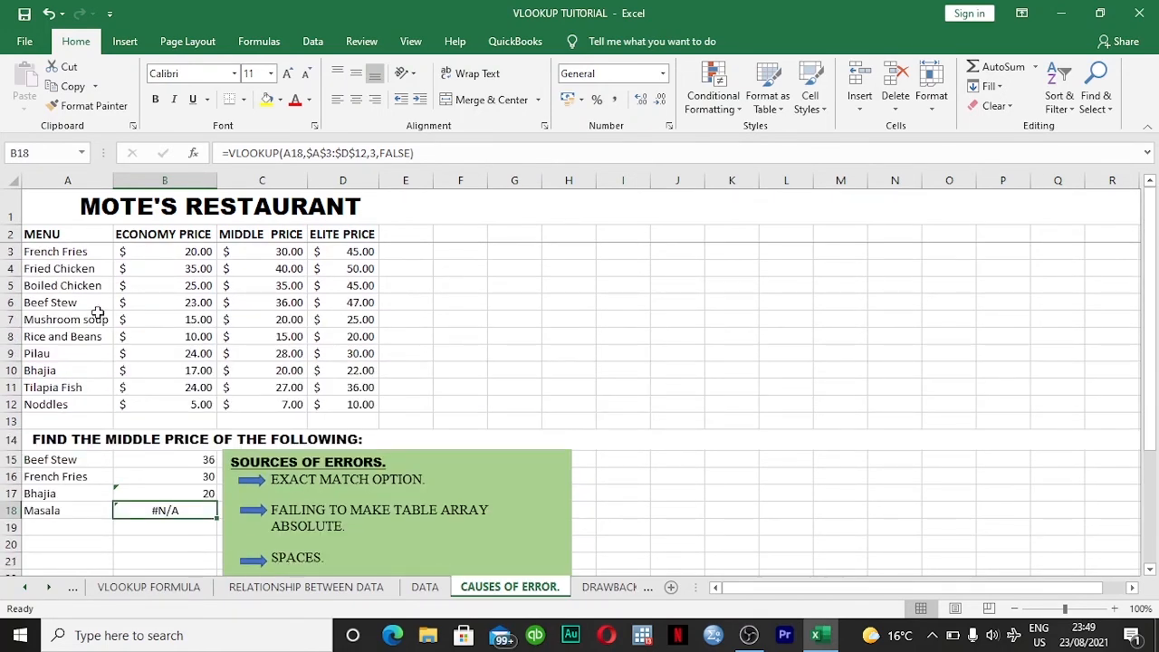
{"action": "scroll", "coordinate": [132, 396], "scroll_direction": "down", "scroll_amount": 2}
{"action": "scroll", "coordinate": [134, 398], "scroll_direction": "down", "scroll_amount": 1}
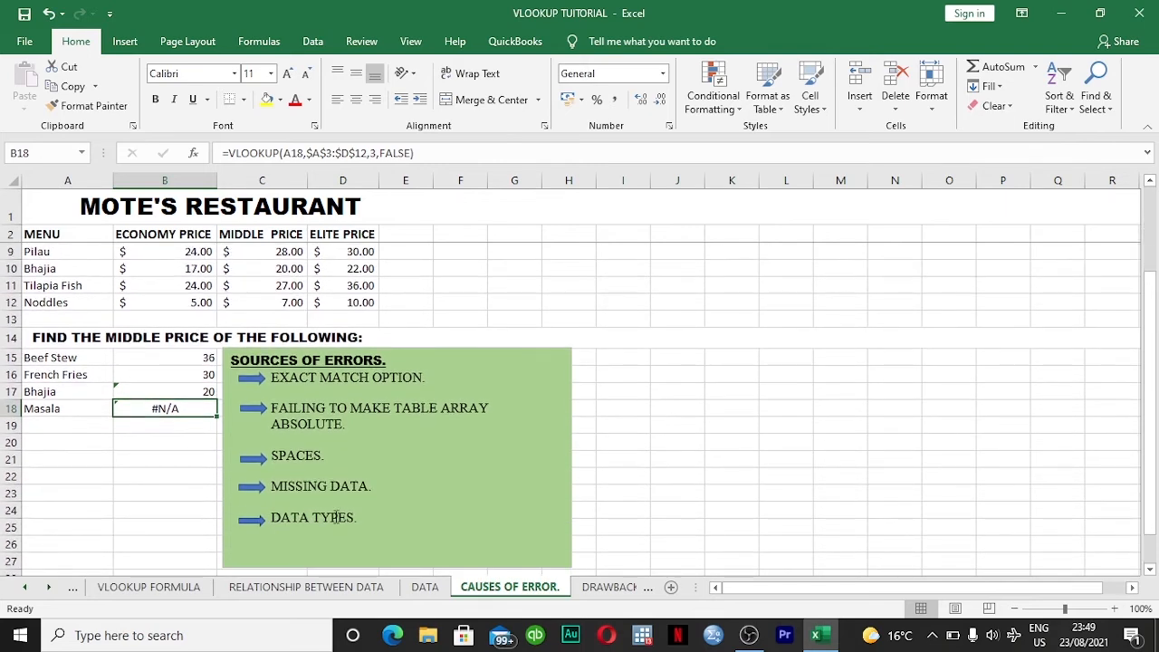
{"action": "scroll", "coordinate": [219, 511], "scroll_direction": "up", "scroll_amount": 2}
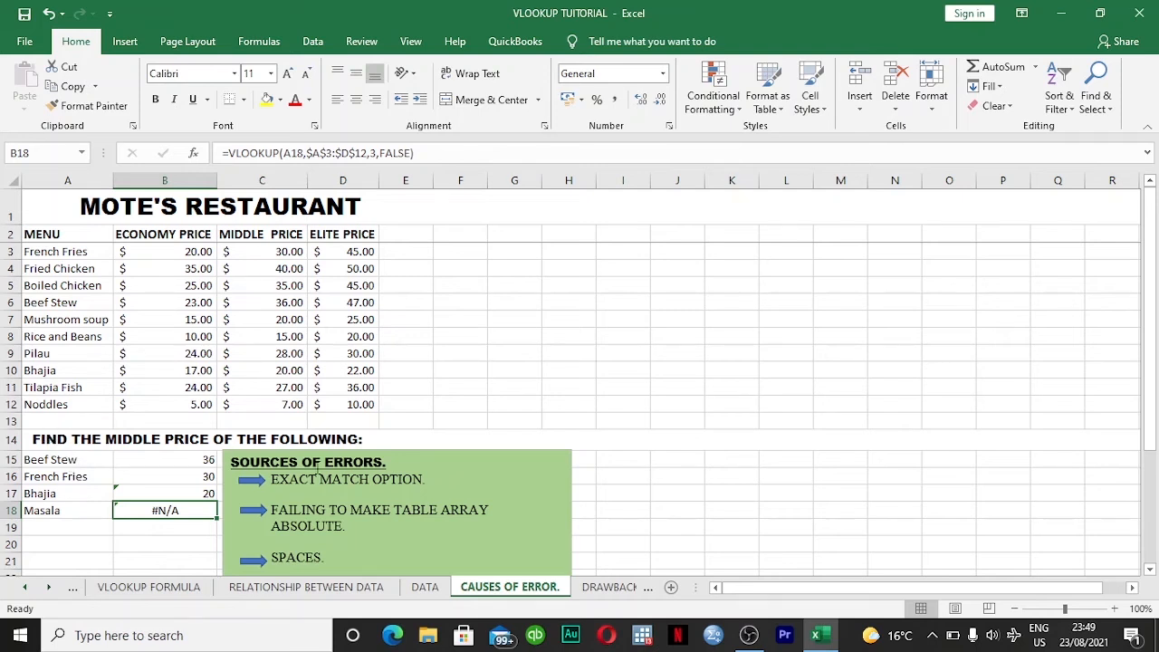
{"action": "double_click", "coordinate": [160, 511]}
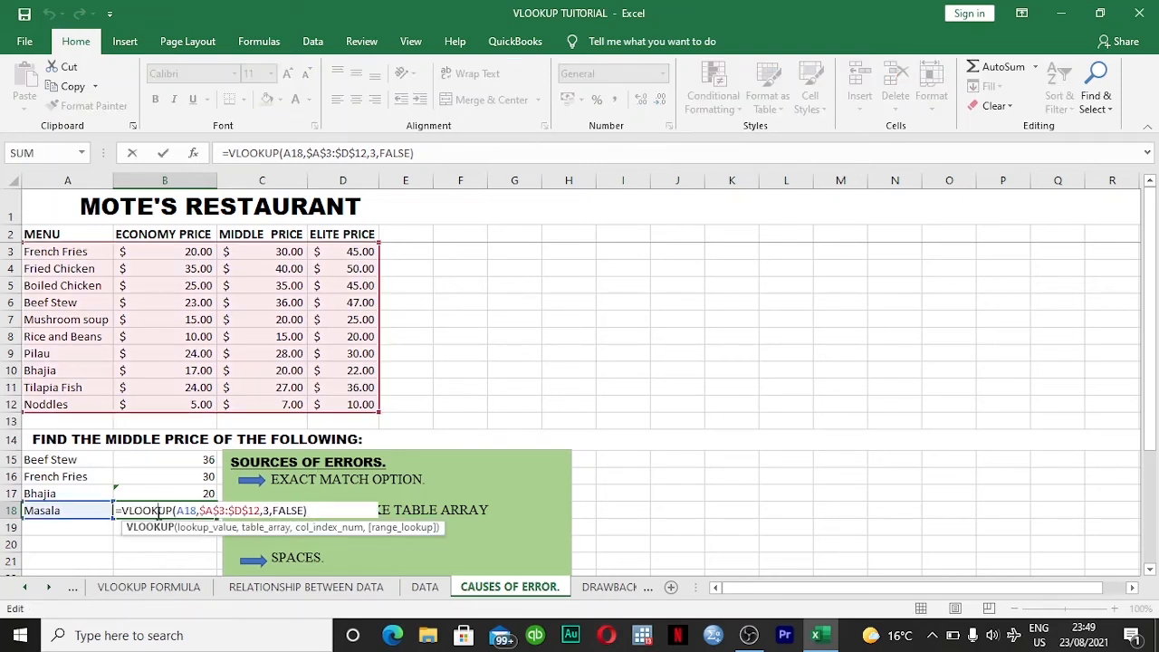
{"action": "left_click", "coordinate": [123, 511]}
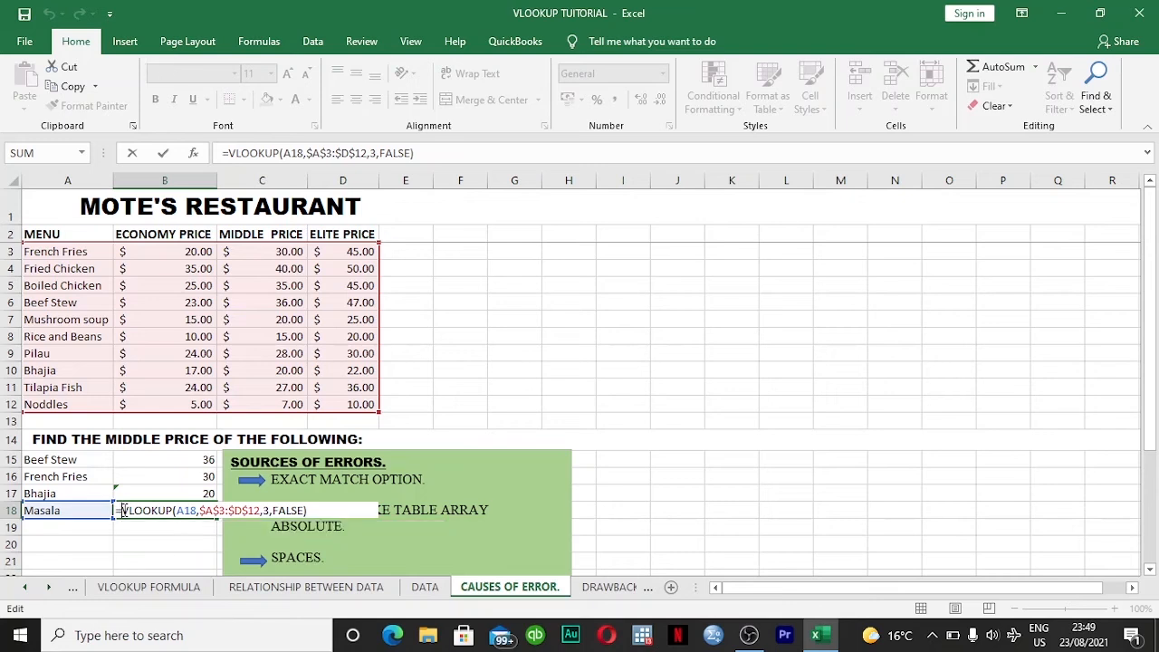
{"action": "type", "text": "if"}
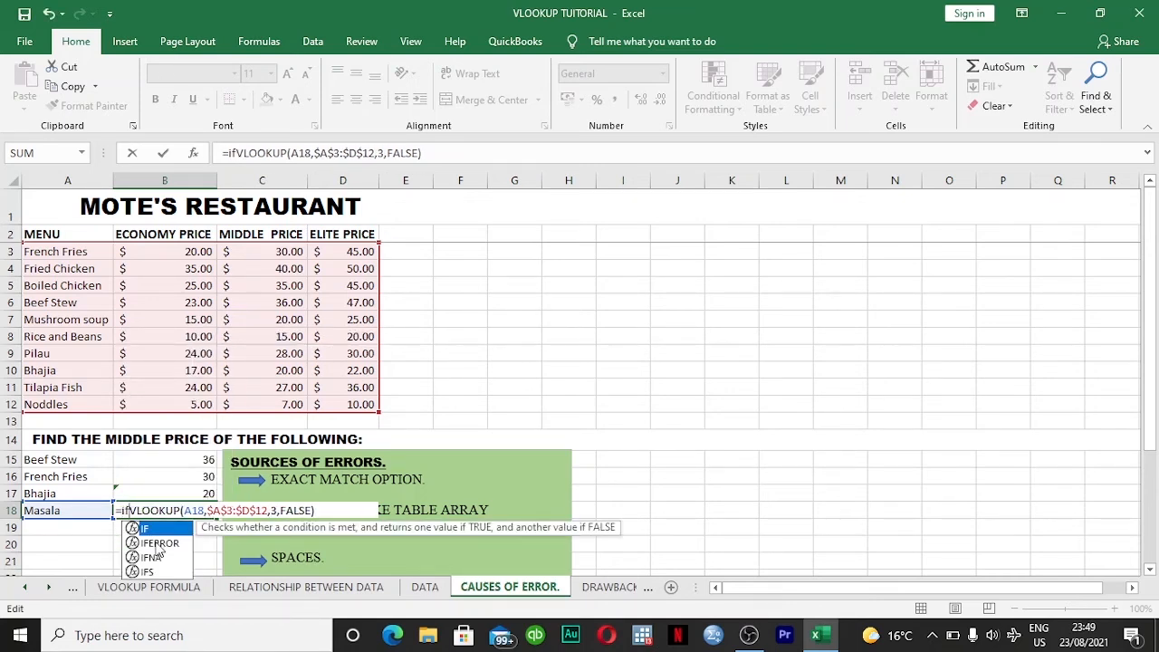
{"action": "double_click", "coordinate": [156, 542]}
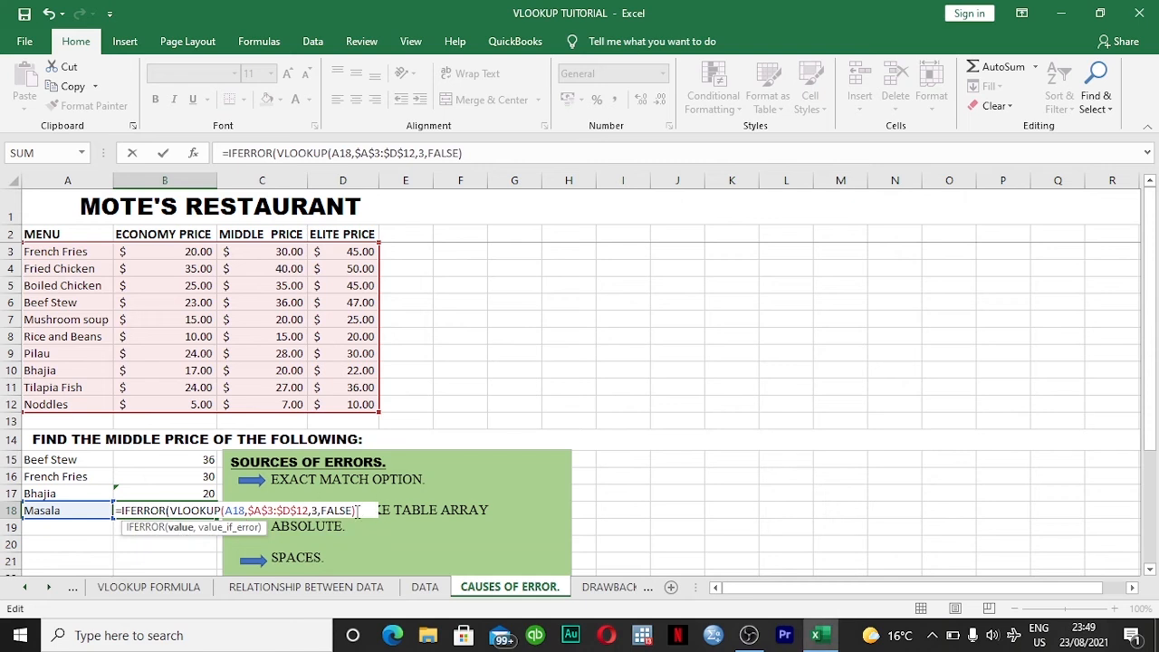
- Complete the B18 IFERROR formula with an empty string ("") as the value if error
{"action": "left_click", "coordinate": [360, 513]}
{"action": "type", "text": ","}
{"action": "type", "text": "\"\")"}
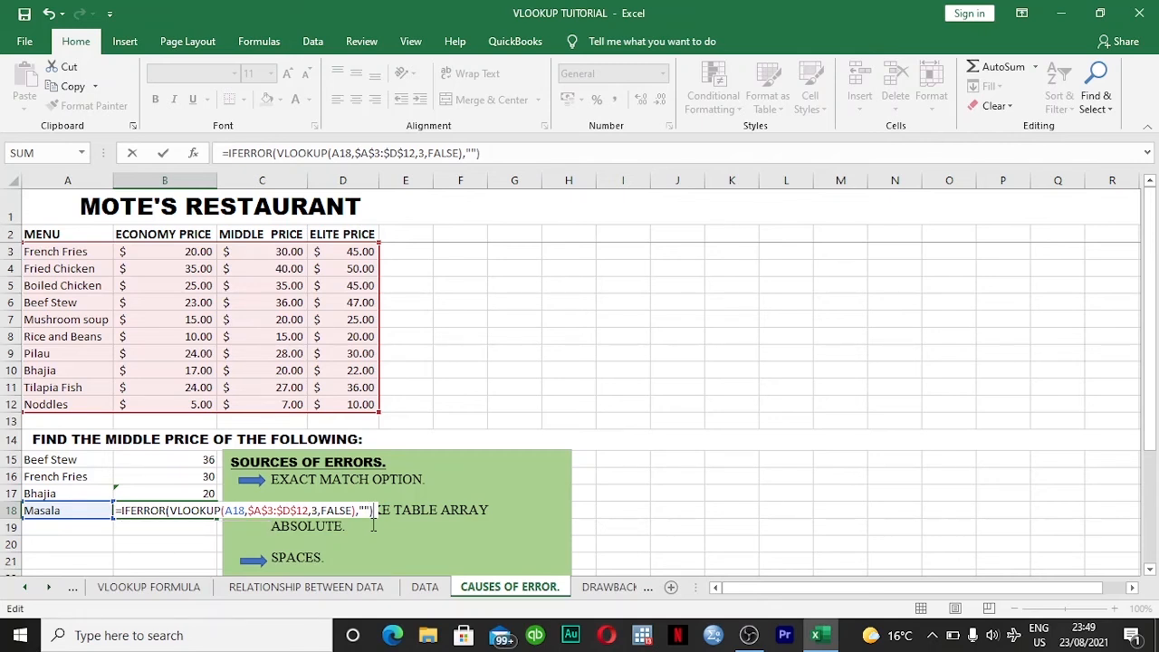
{"action": "key", "text": "Return"}
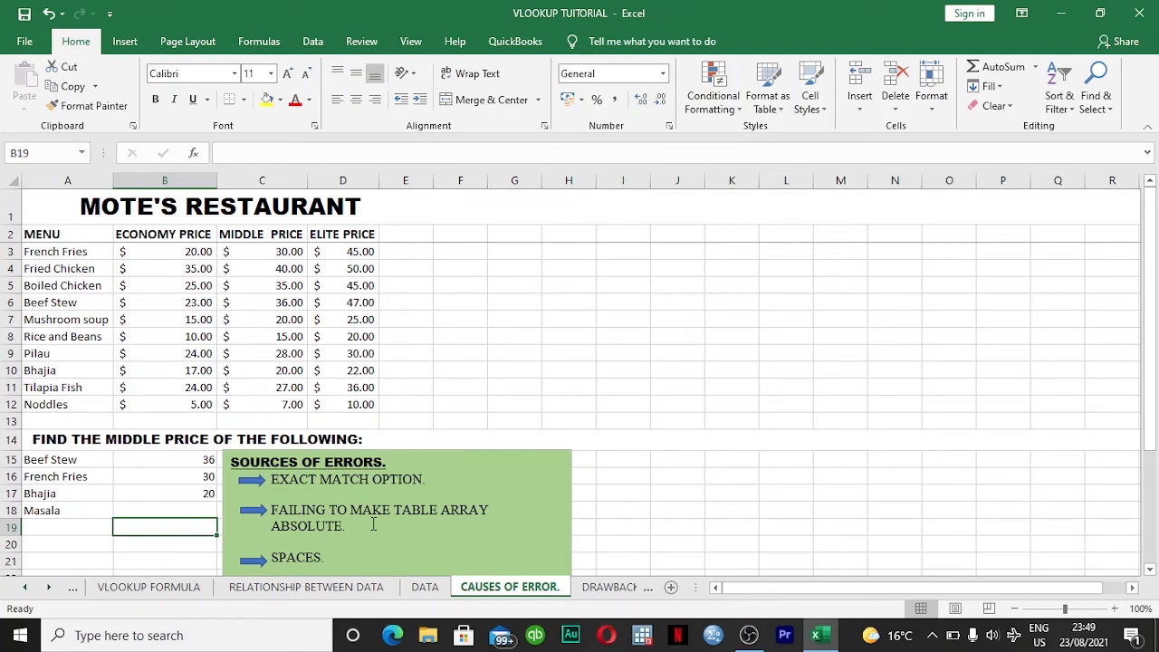
- Change the value if error in the B18 IFERROR formula to "Nil"
{"action": "left_click", "coordinate": [196, 513]}
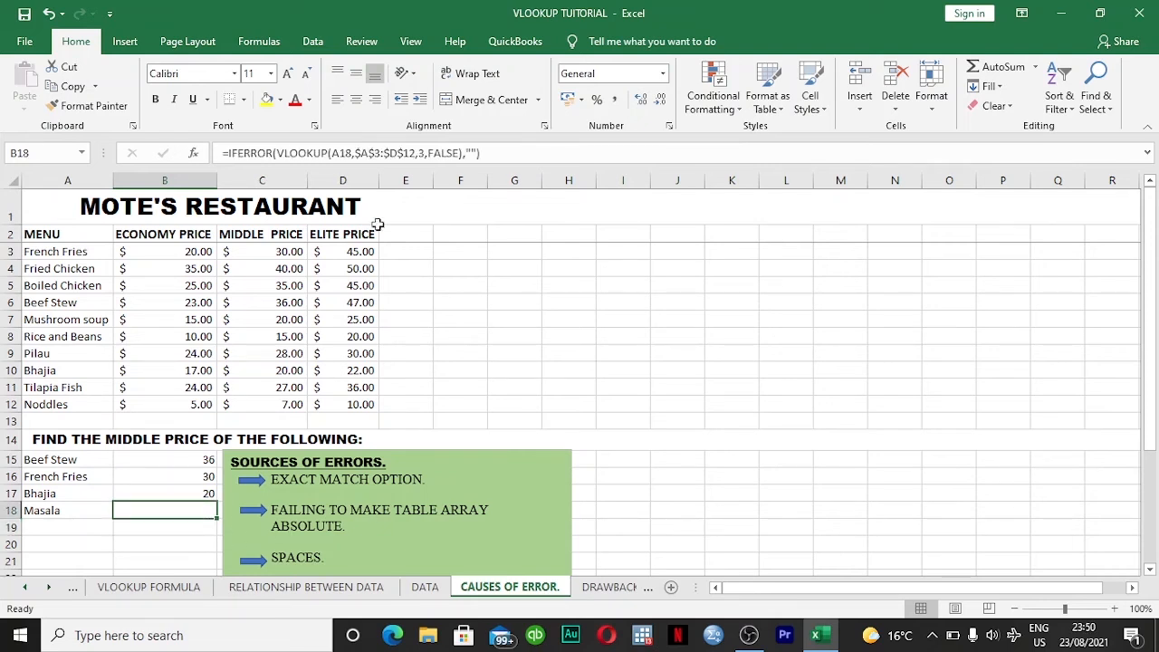
{"action": "key", "text": "F2"}
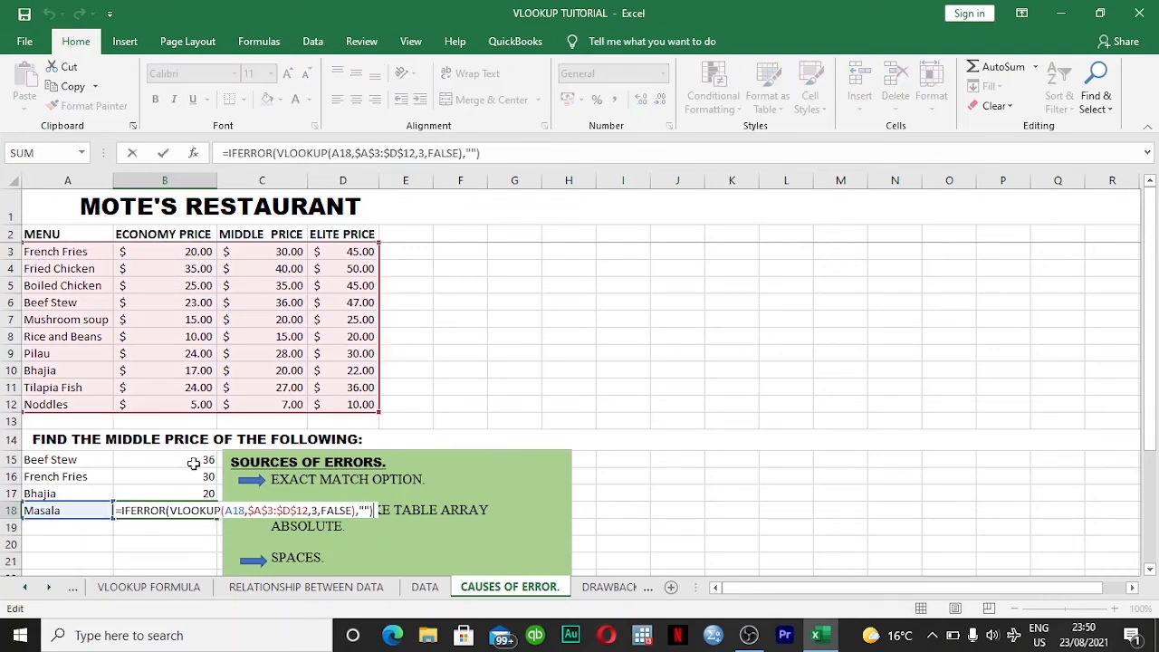
{"action": "left_click", "coordinate": [366, 510]}
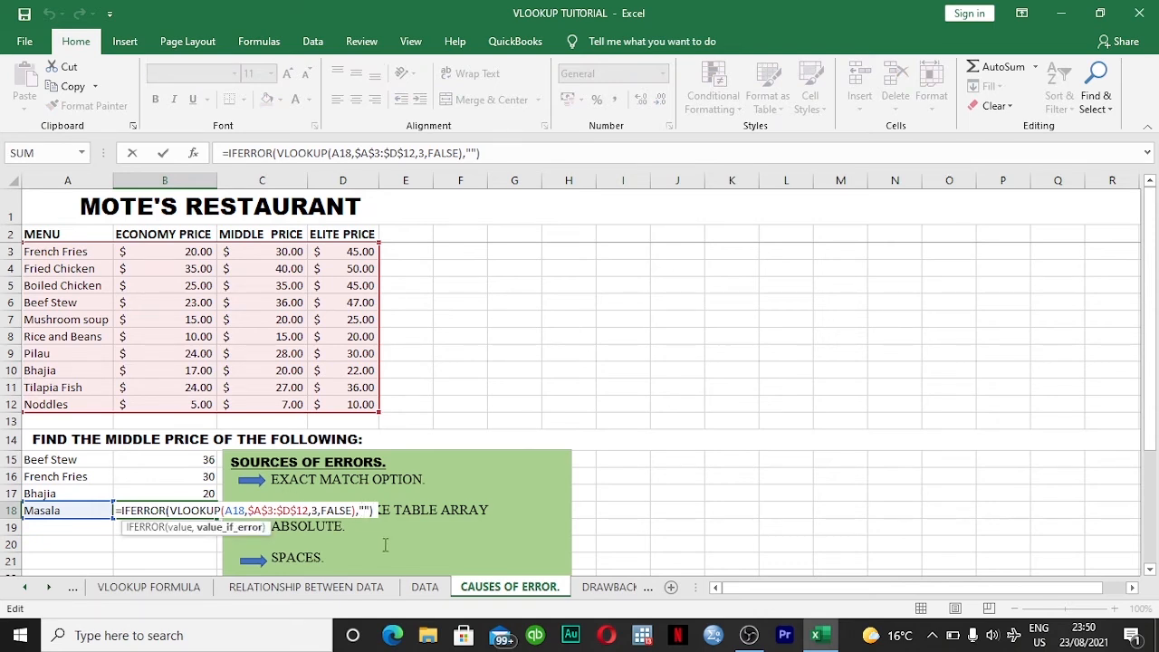
{"action": "type", "text": "N"}
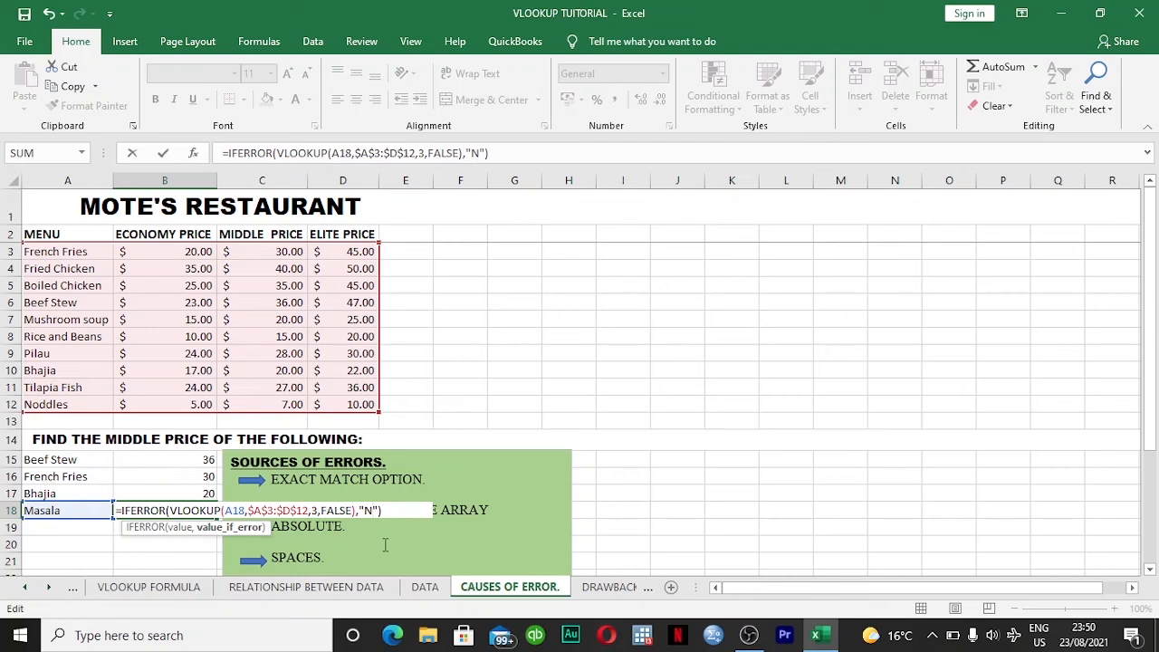
{"action": "type", "text": "il"}
{"action": "left_click", "coordinate": [392, 510]}
{"action": "key", "text": "Return"}
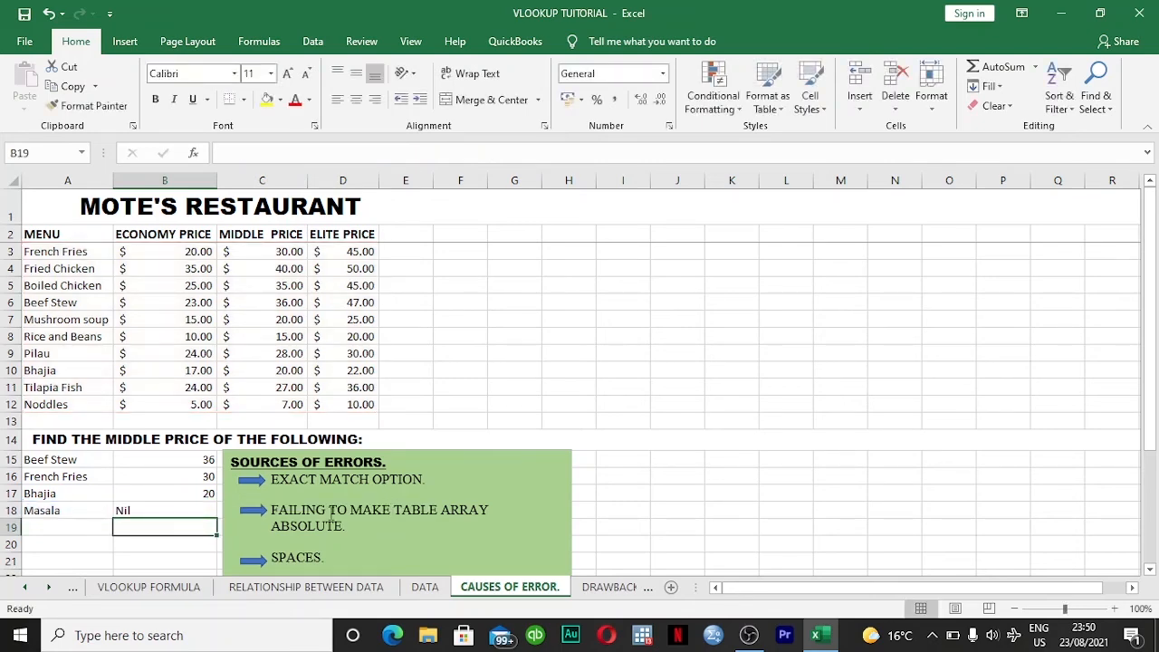
- Read the VLOOKUP limitations on the DRAWBACKS sheet and compare them with the menu table A3:E12 on the RELATIONSHIP BETWEEN DATA sheet
{"action": "scroll", "coordinate": [334, 518], "scroll_direction": "down", "scroll_amount": 2}
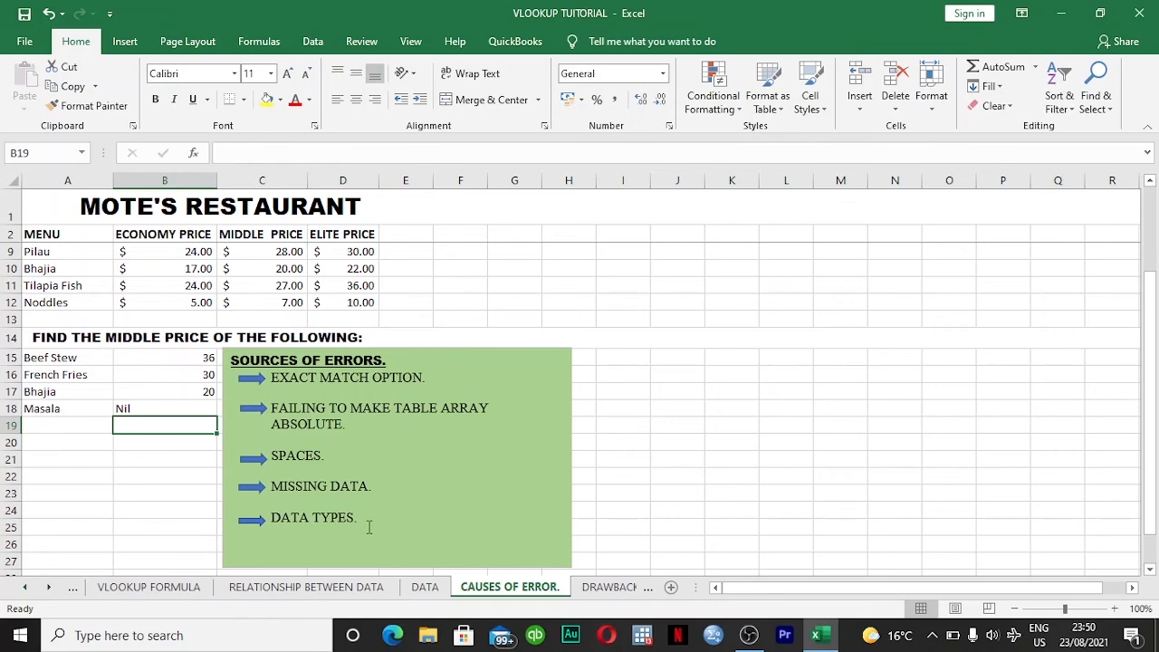
{"action": "left_click", "coordinate": [605, 588]}
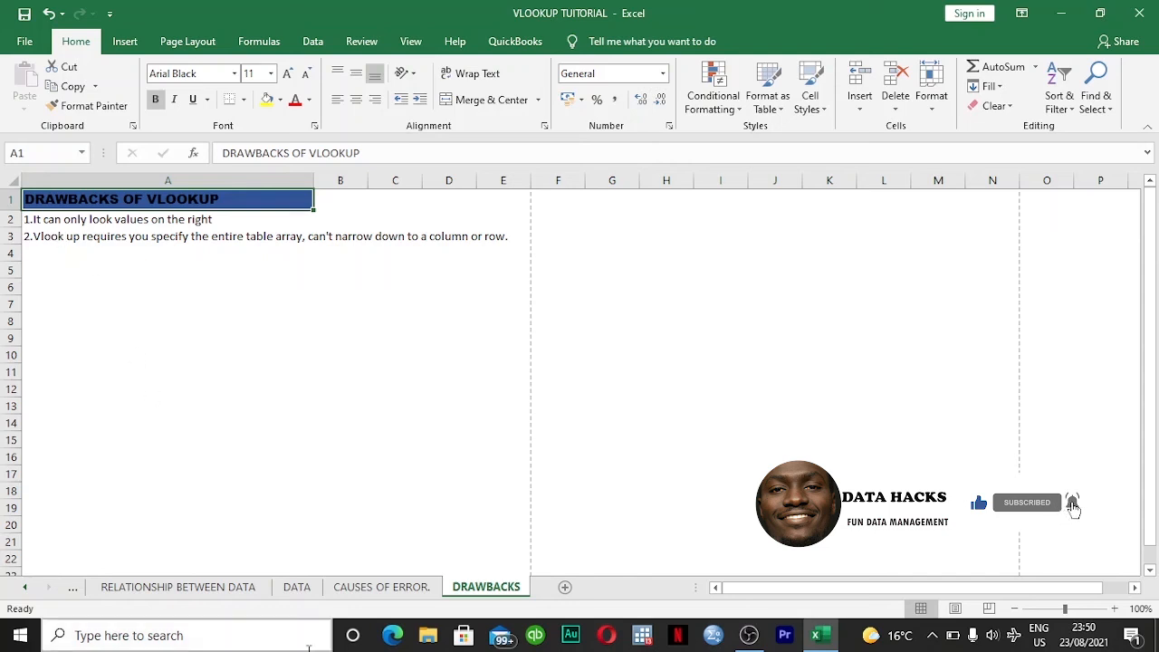
{"action": "left_click", "coordinate": [238, 589]}
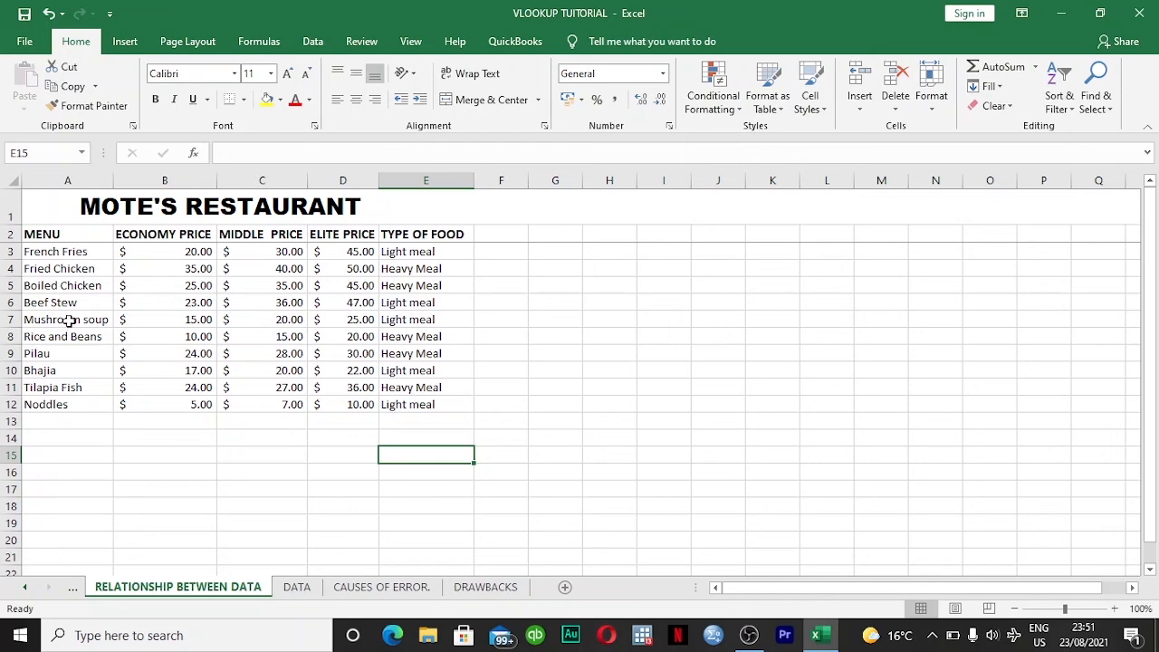
{"action": "left_click", "coordinate": [473, 590]}
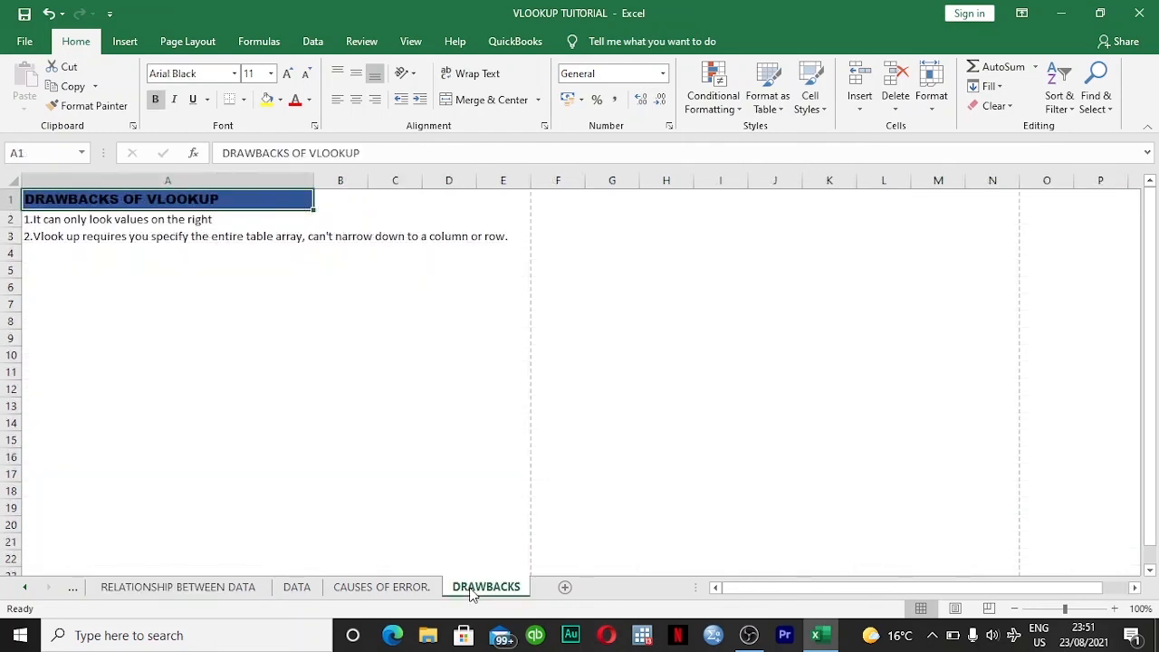
{"action": "left_click", "coordinate": [191, 587]}
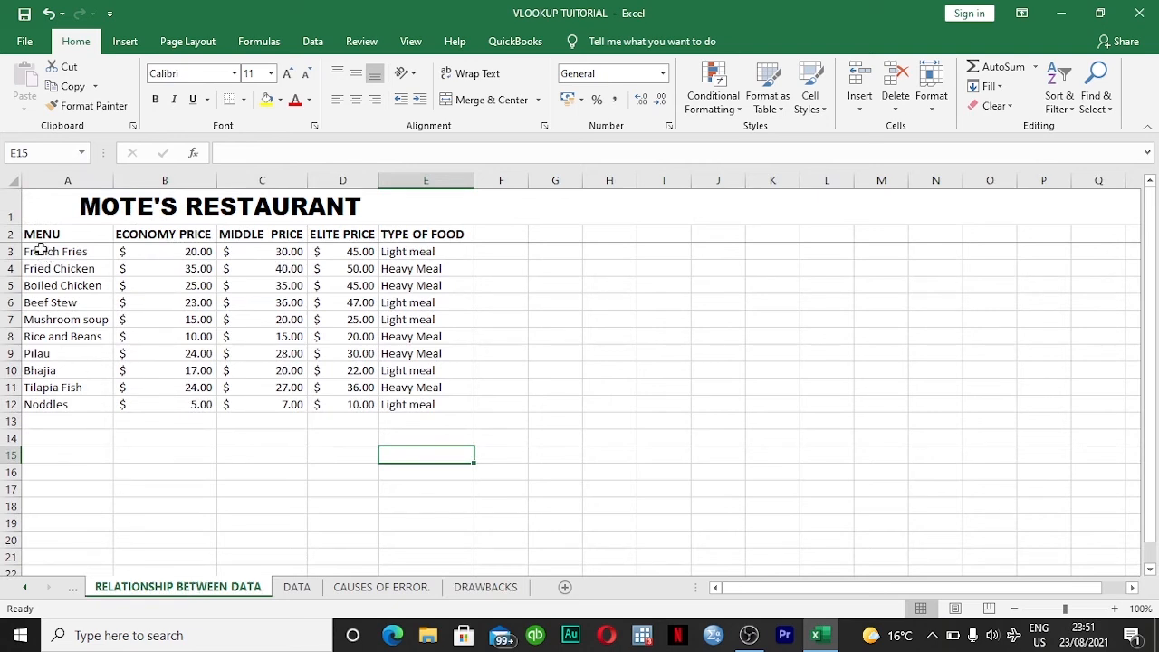
{"action": "left_click_drag", "start_coordinate": [41, 250], "coordinate": [394, 405]}
{"action": "left_click", "coordinate": [406, 457]}
{"action": "left_click", "coordinate": [511, 592]}
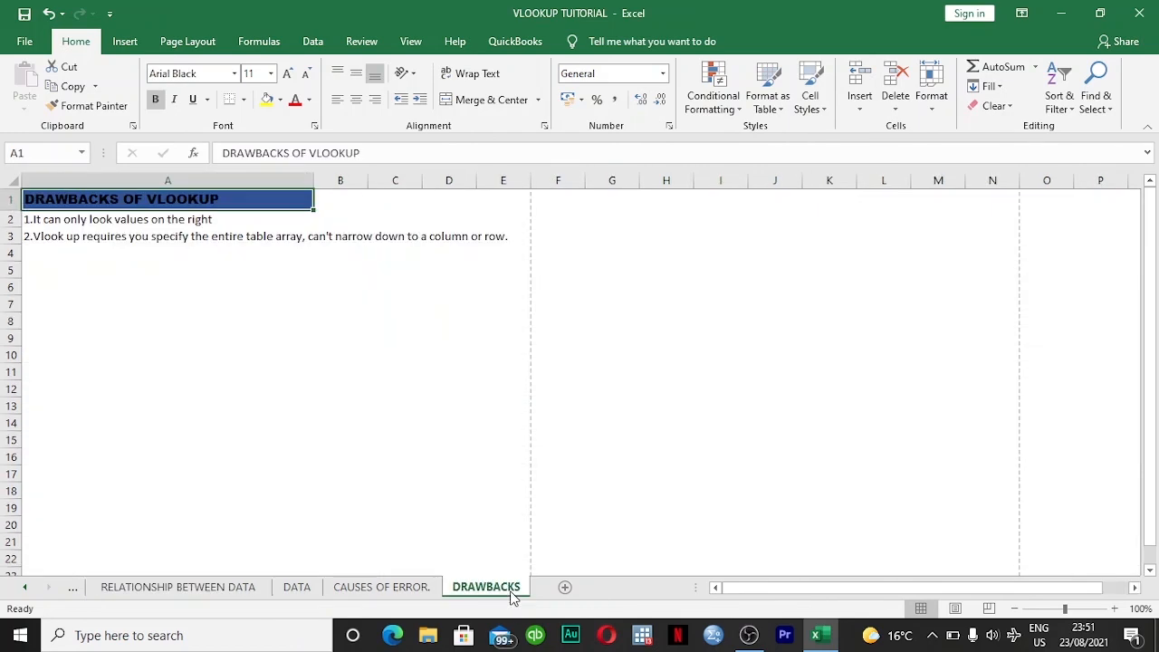